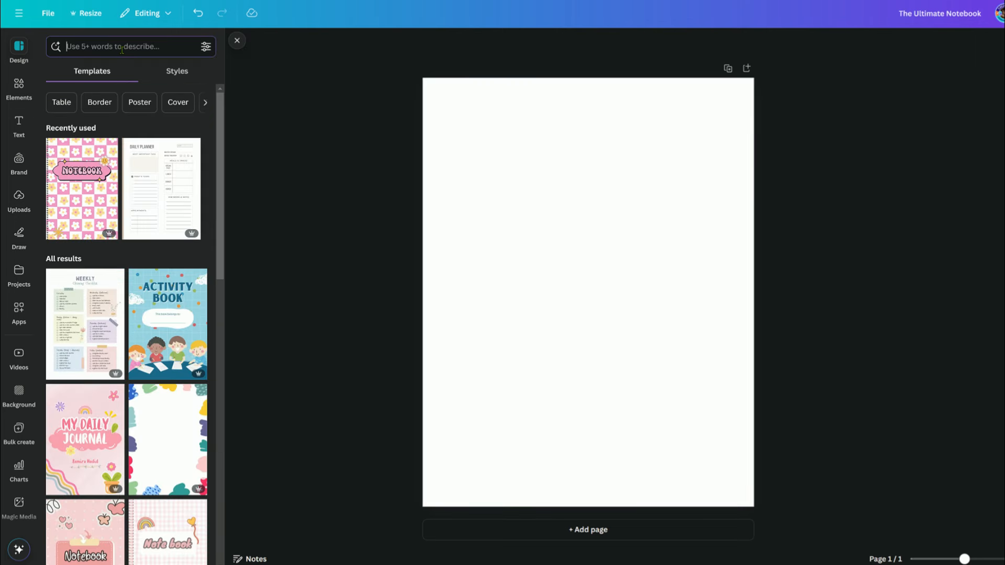
# Step: Search the templates for "paper" and apply the blue and white lined Notes template with the paper clip to page 1
pyautogui.write('paper')
pyautogui.press('Return')
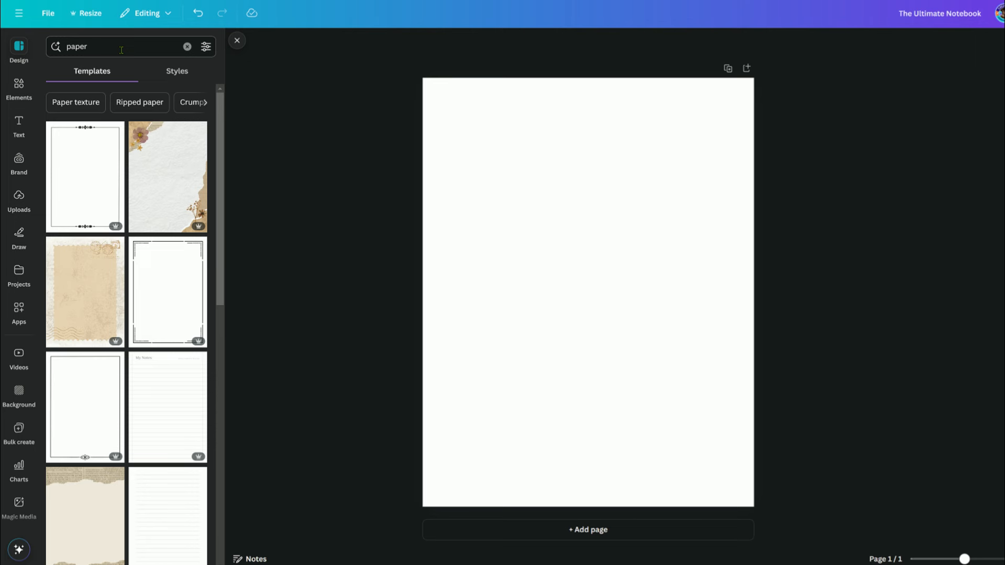
pyautogui.scroll(-2, 141, 406)
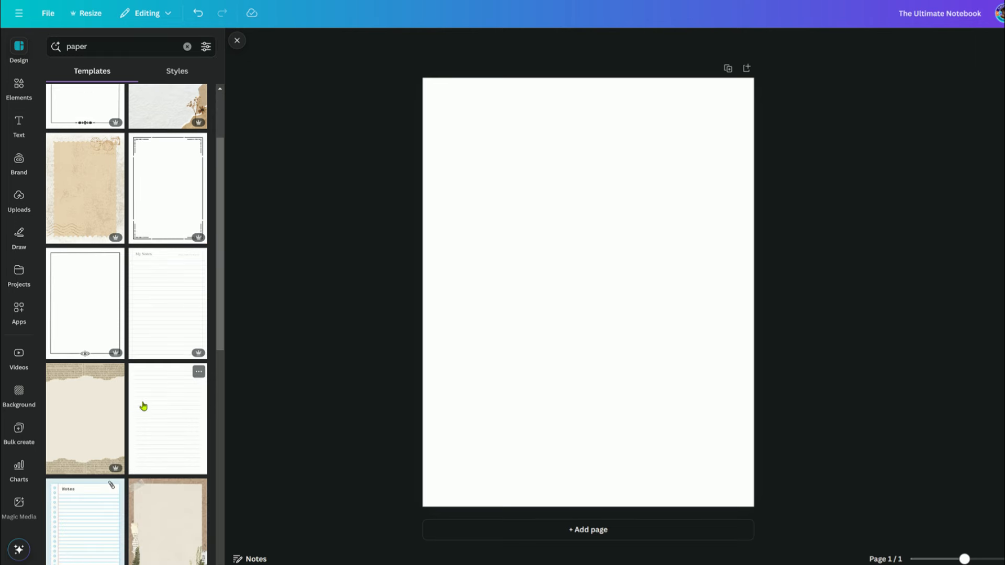
pyautogui.scroll(-5, 145, 411)
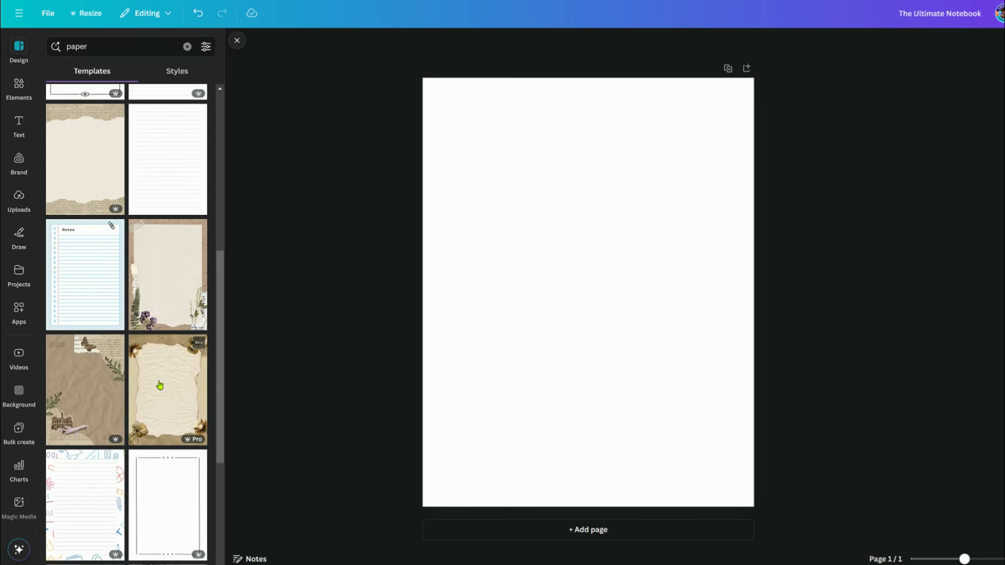
pyautogui.scroll(3, 157, 377)
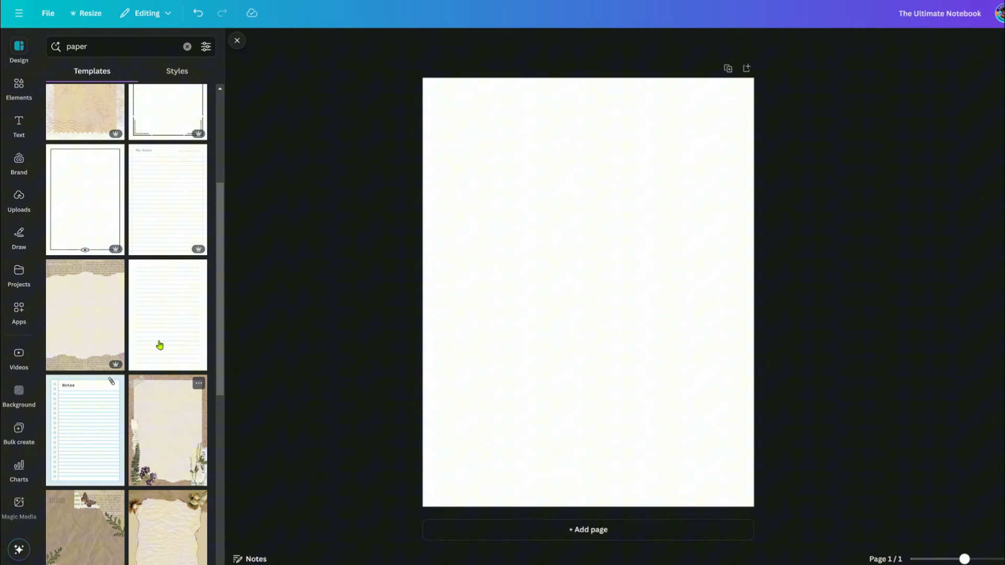
pyautogui.click(92, 412)
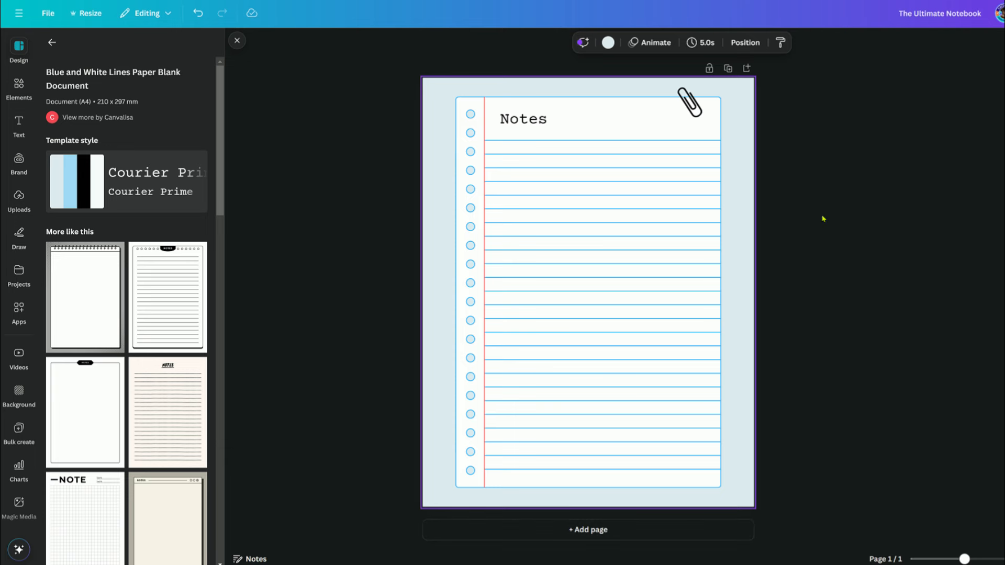
# Step: Add a second page and apply the White and Black Cute Simple Doodle Page Border template to it
pyautogui.click(615, 539)
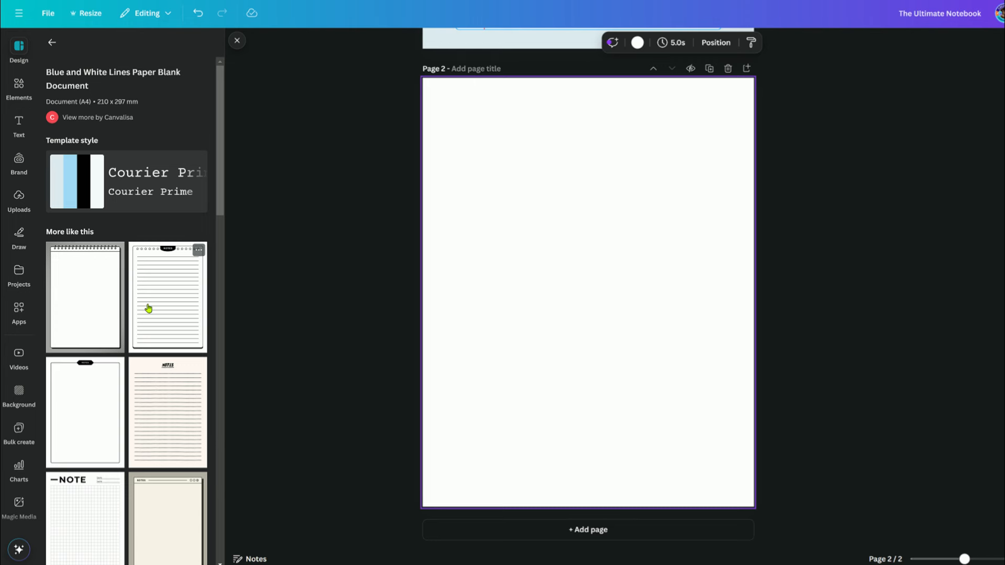
pyautogui.scroll(-6, 155, 408)
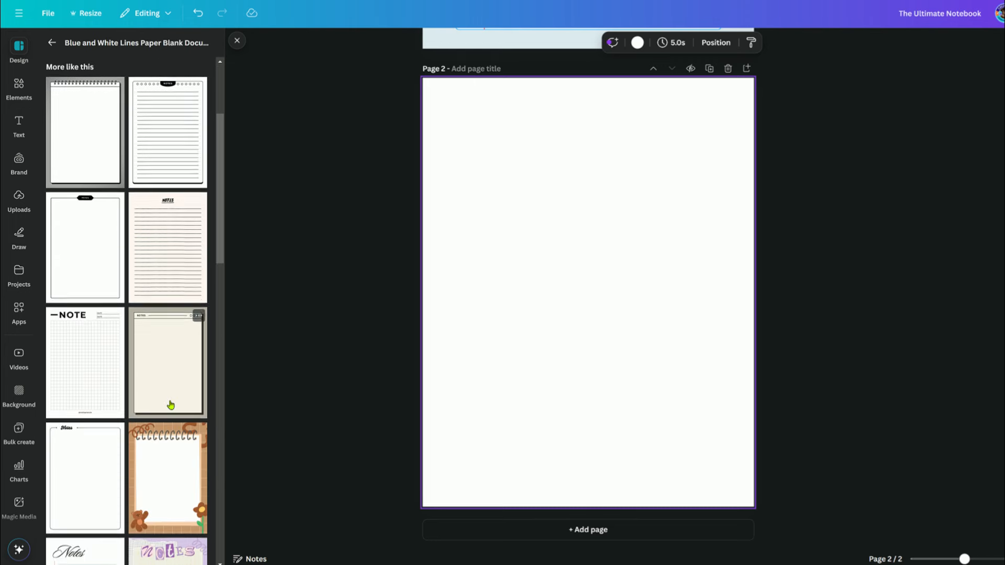
pyautogui.scroll(-2, 167, 404)
pyautogui.scroll(-2, 167, 413)
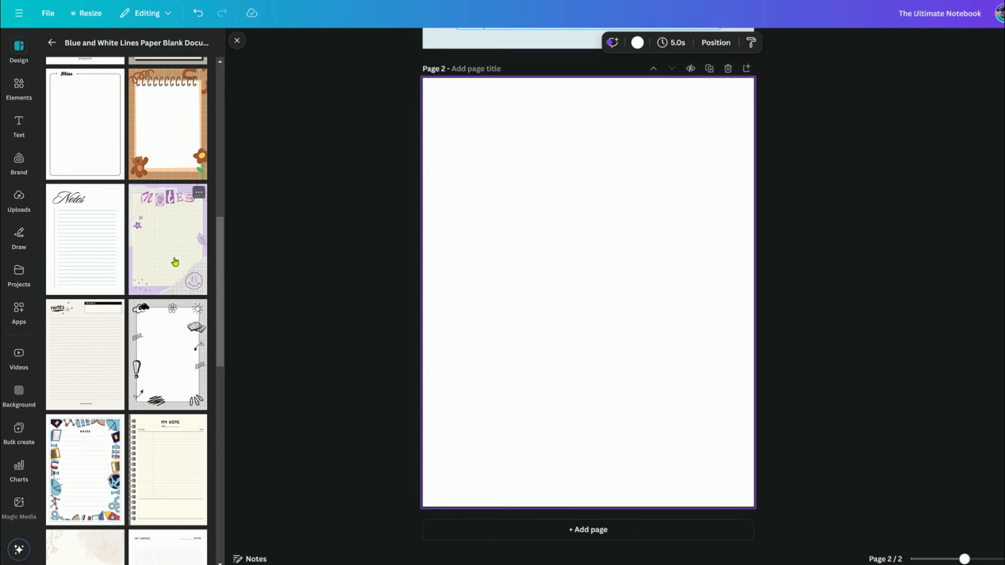
pyautogui.scroll(8, 330, 324)
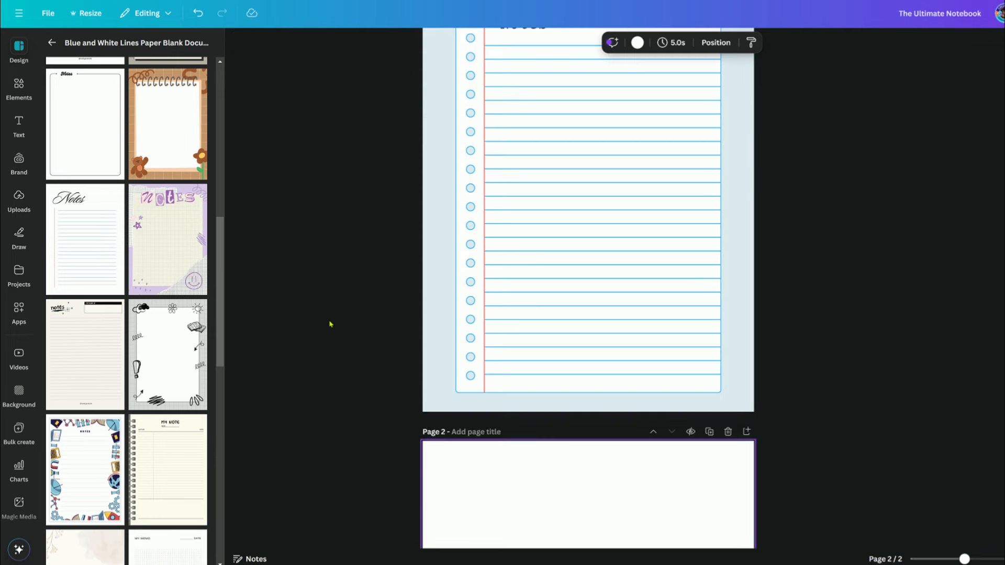
pyautogui.scroll(-5, 329, 345)
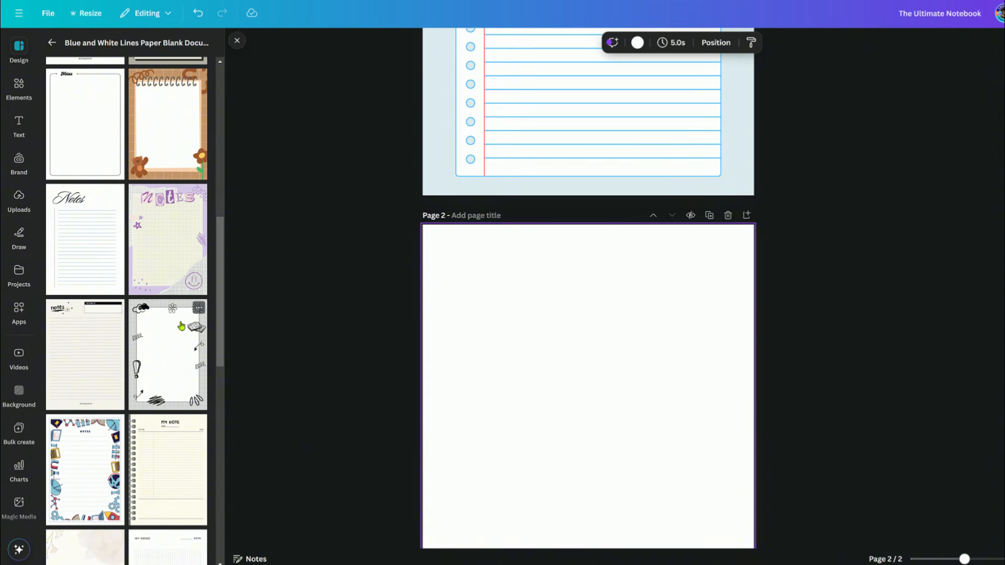
pyautogui.click(166, 371)
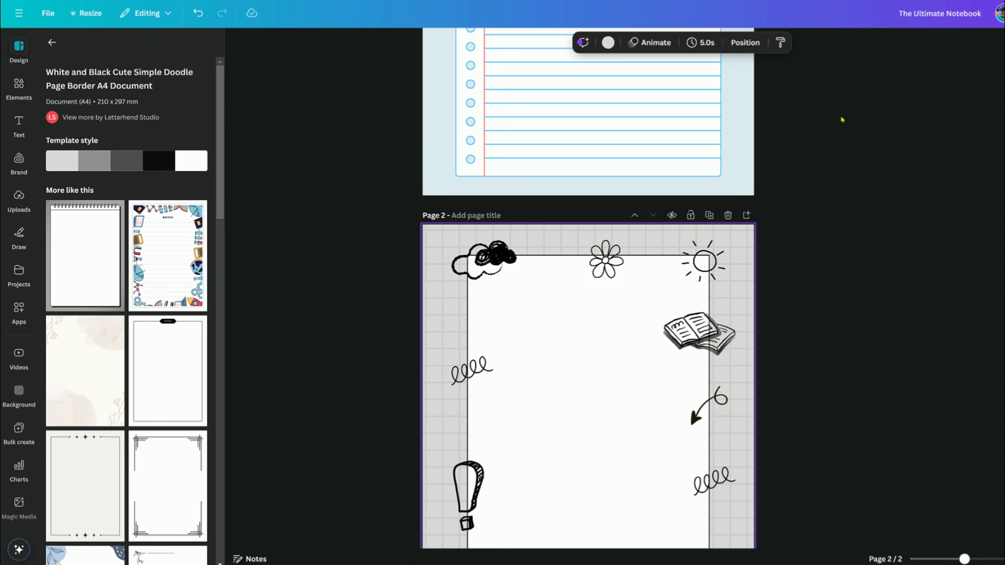
# Step: Add a third page after the doodle border page and clear its grey background to white
pyautogui.scroll(5, 852, 219)
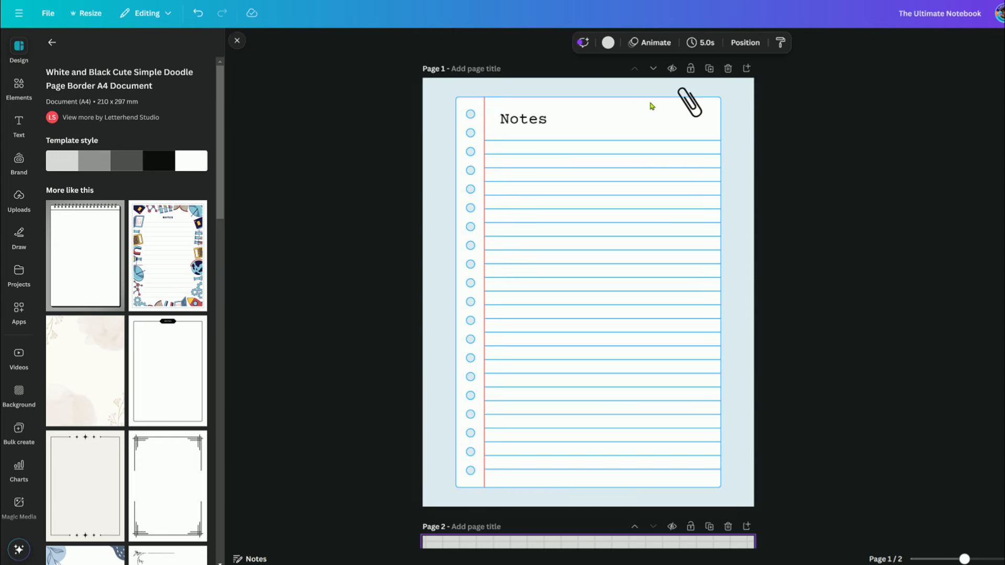
pyautogui.scroll(-5, 820, 267)
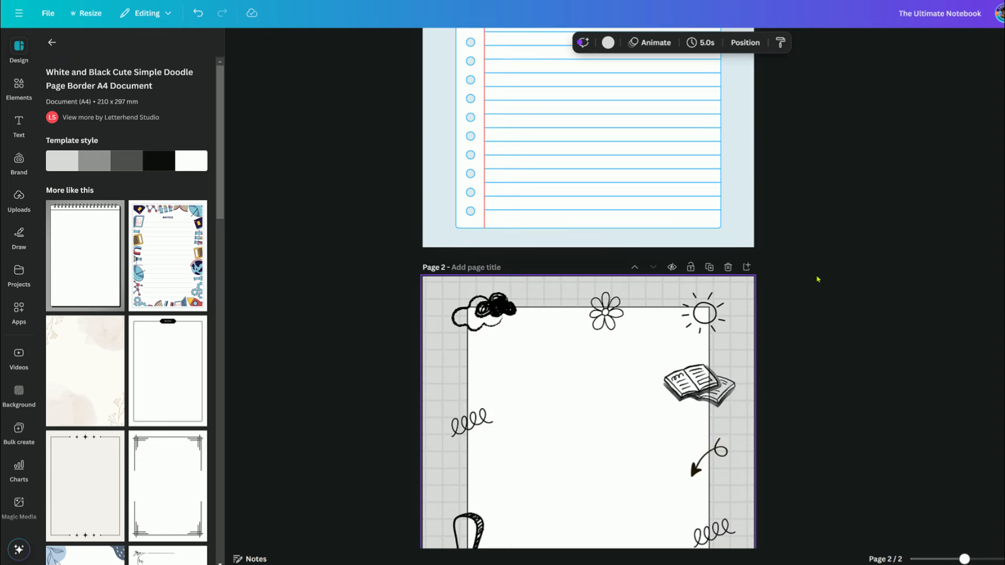
pyautogui.scroll(-3, 809, 292)
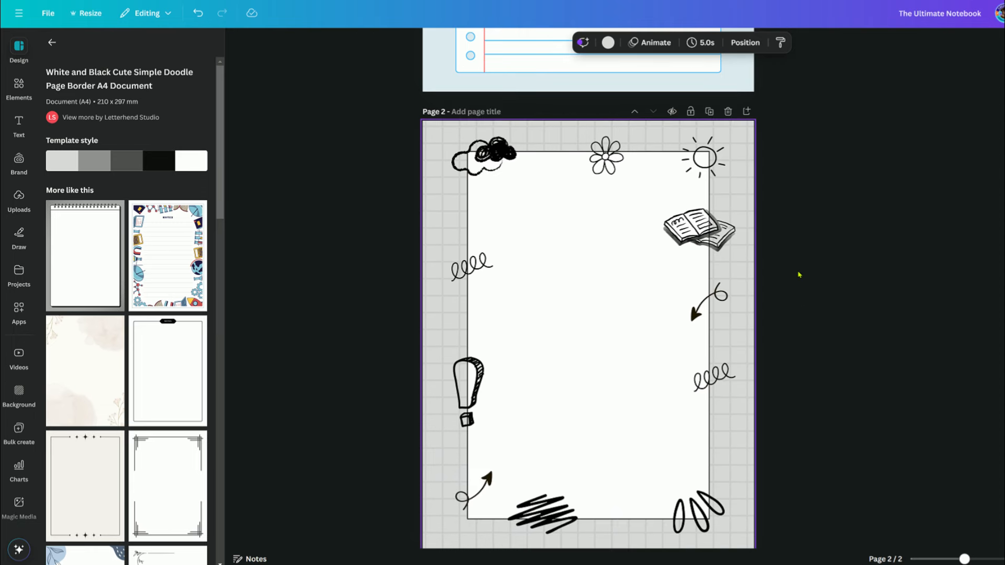
pyautogui.scroll(-1, 813, 341)
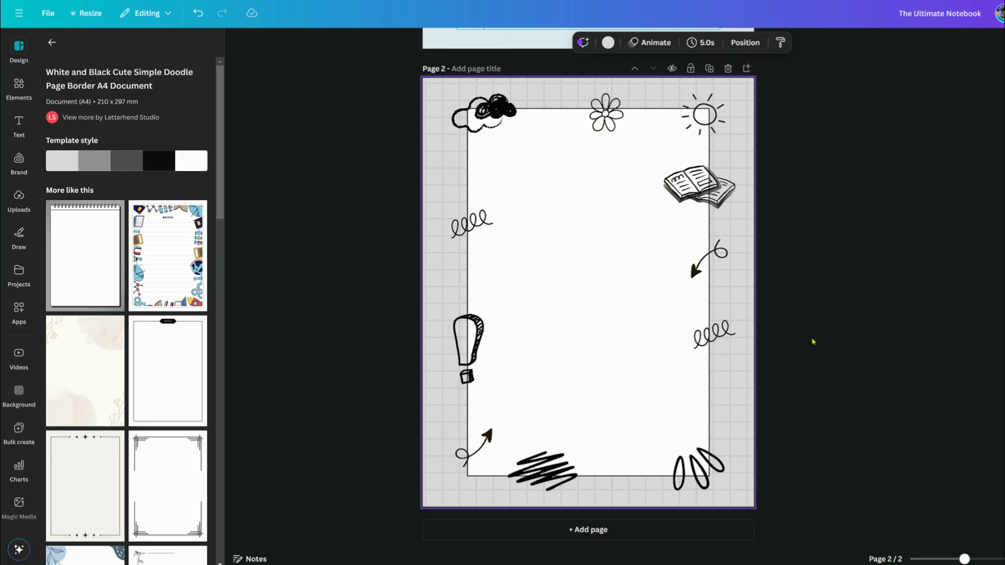
pyautogui.click(603, 534)
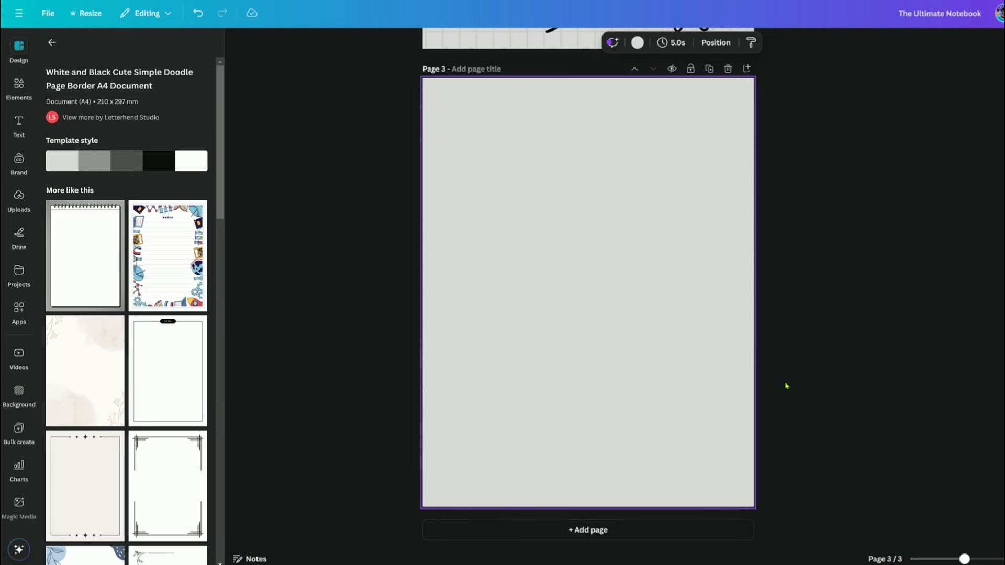
pyautogui.click(785, 386)
pyautogui.click(733, 382)
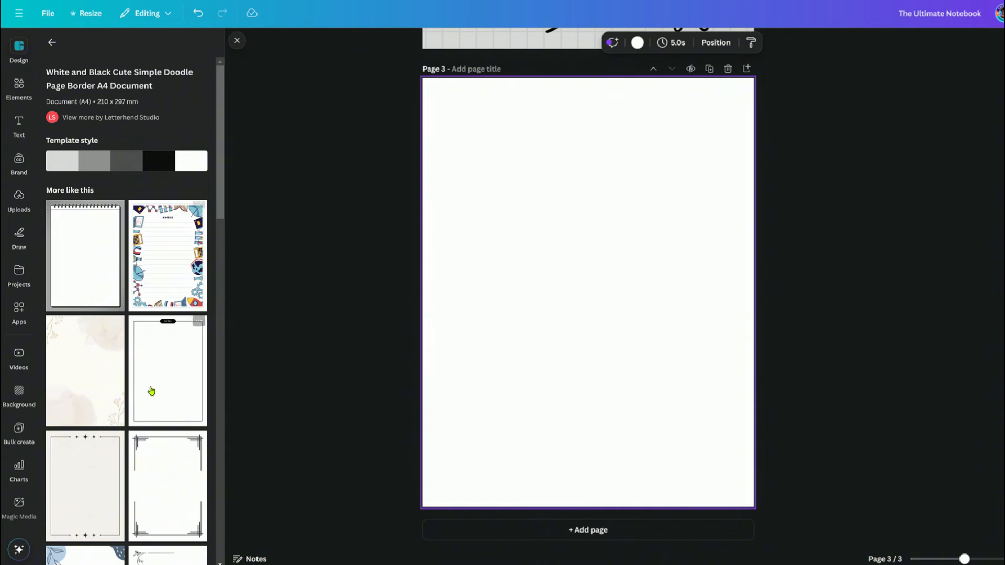
# Step: Return to the "paper" template results and apply the Green Pastel Simple Grid Paper Notes template to page 3
pyautogui.scroll(-7, 152, 392)
pyautogui.scroll(-10, 156, 401)
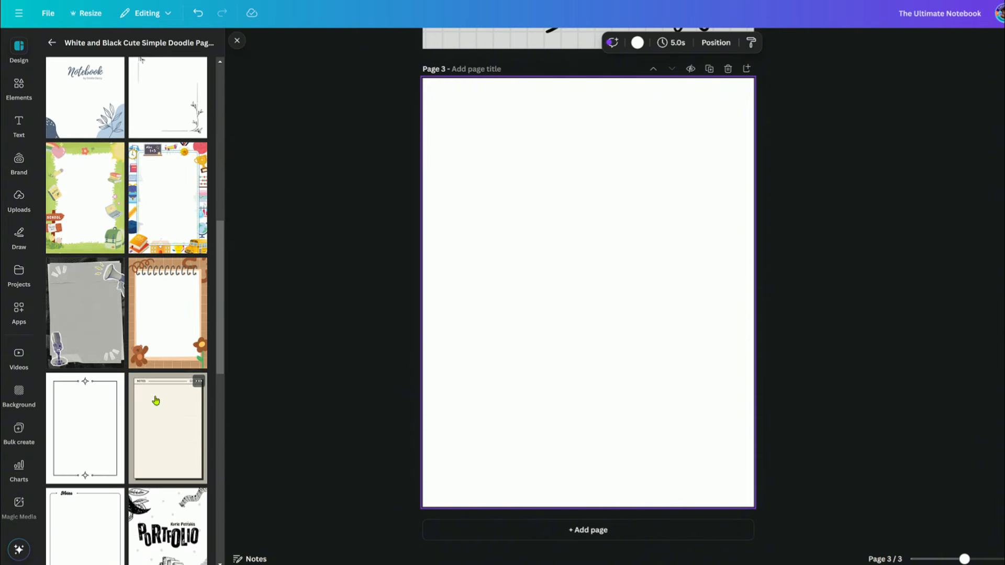
pyautogui.scroll(15, 156, 401)
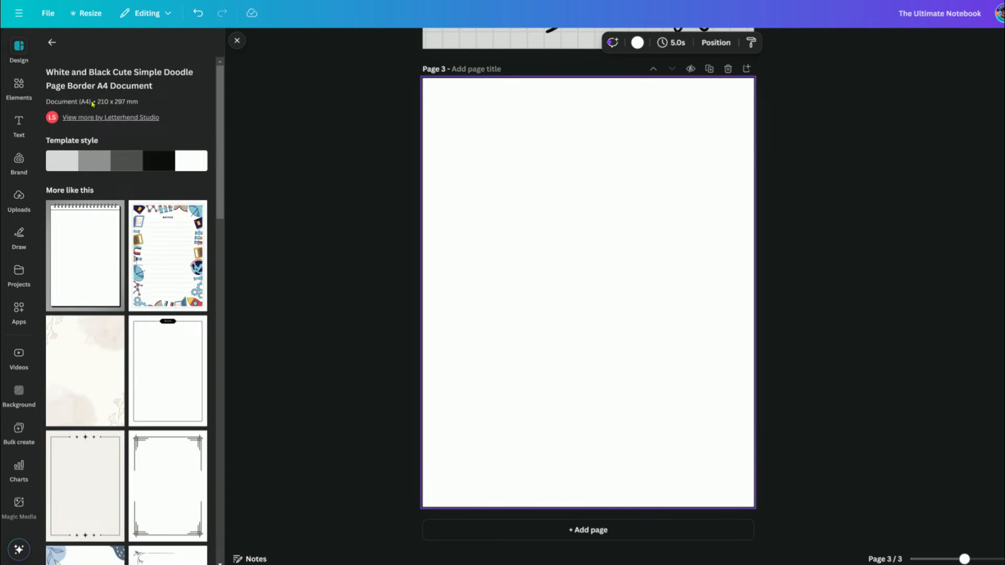
pyautogui.click(54, 40)
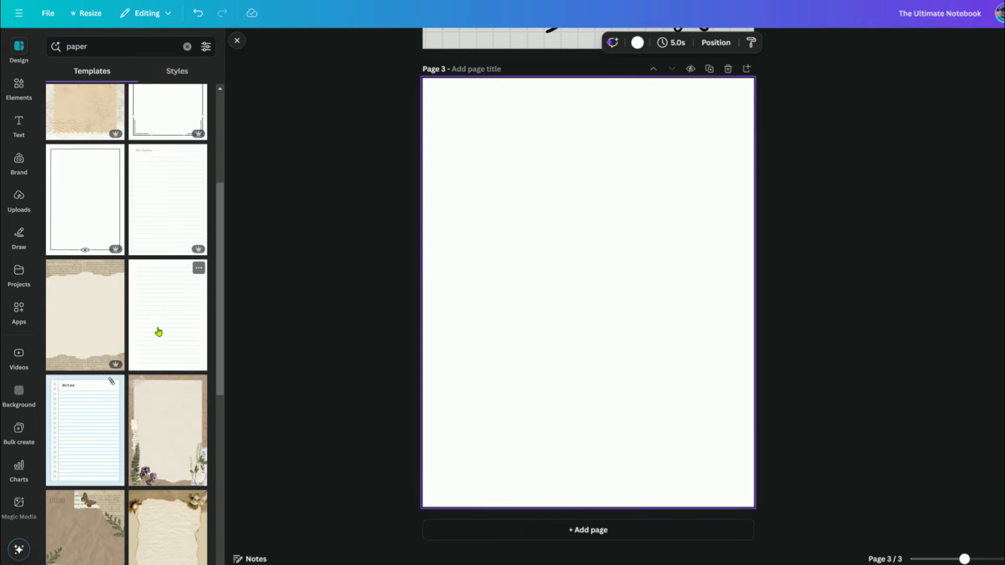
pyautogui.scroll(-5, 157, 331)
pyautogui.scroll(-4, 158, 331)
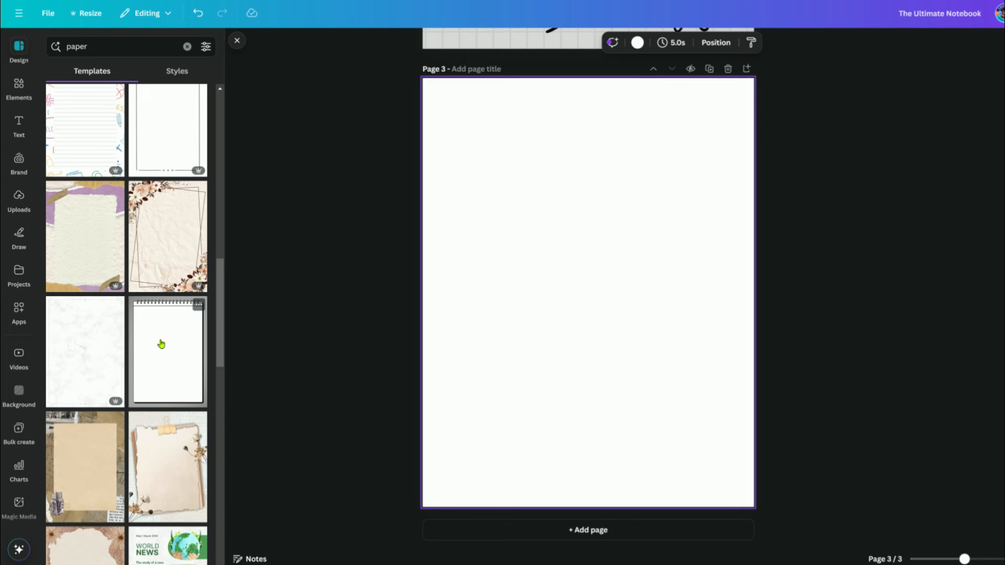
pyautogui.scroll(-8, 162, 344)
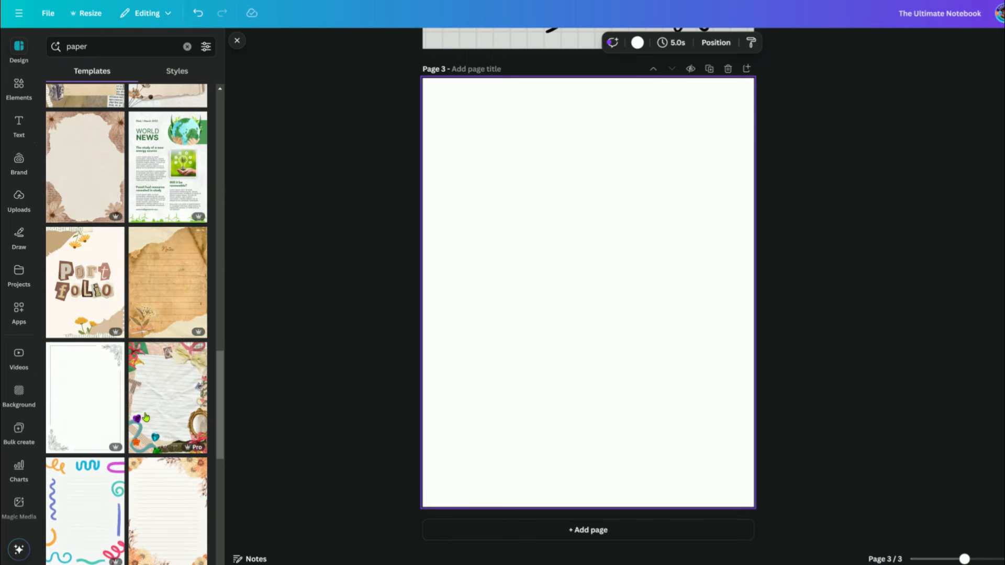
pyautogui.scroll(-3, 145, 418)
pyautogui.scroll(-5, 145, 422)
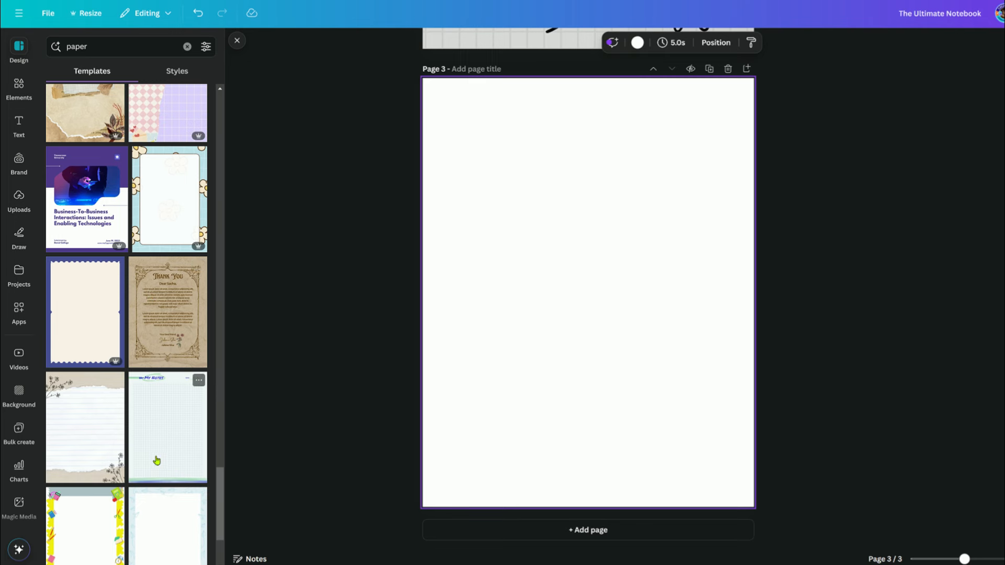
pyautogui.click(164, 435)
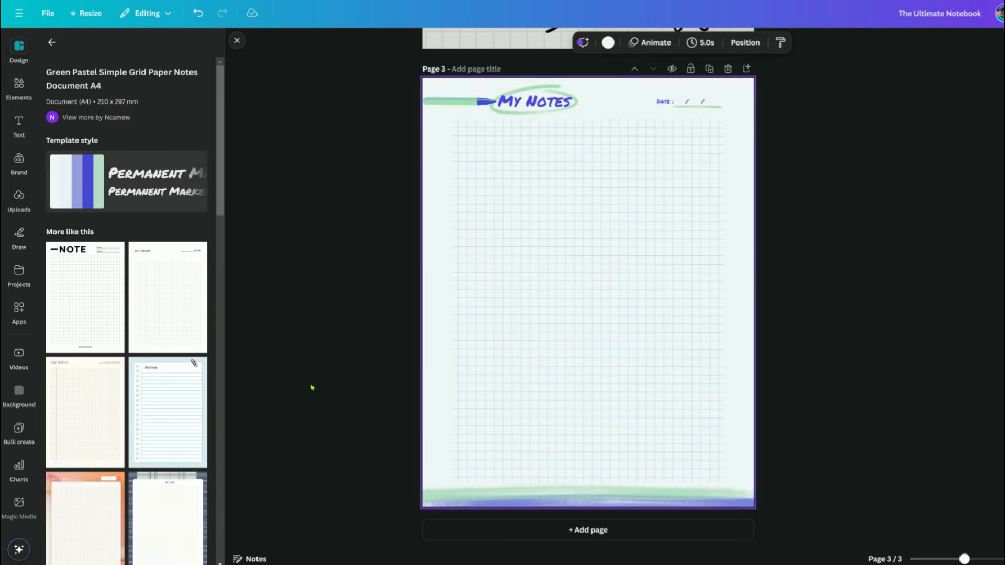
# Step: Add a fourth page after the My Notes grid page
pyautogui.scroll(5, 811, 335)
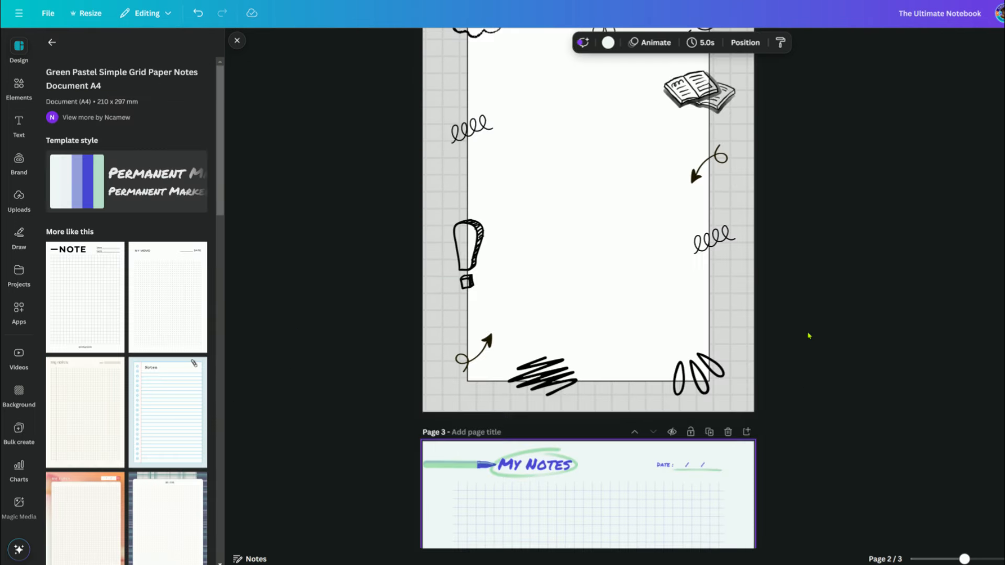
pyautogui.scroll(-5, 809, 336)
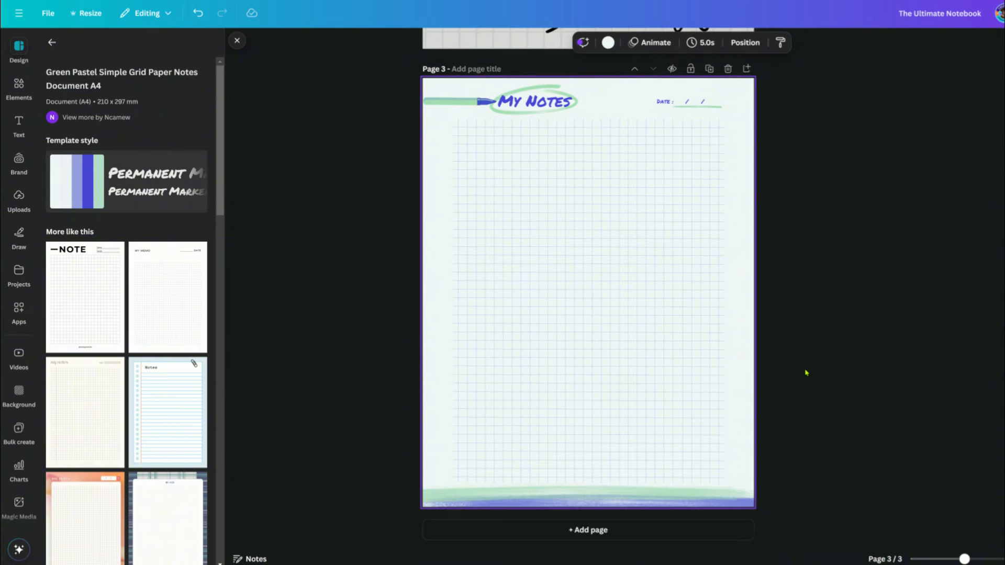
pyautogui.click(603, 539)
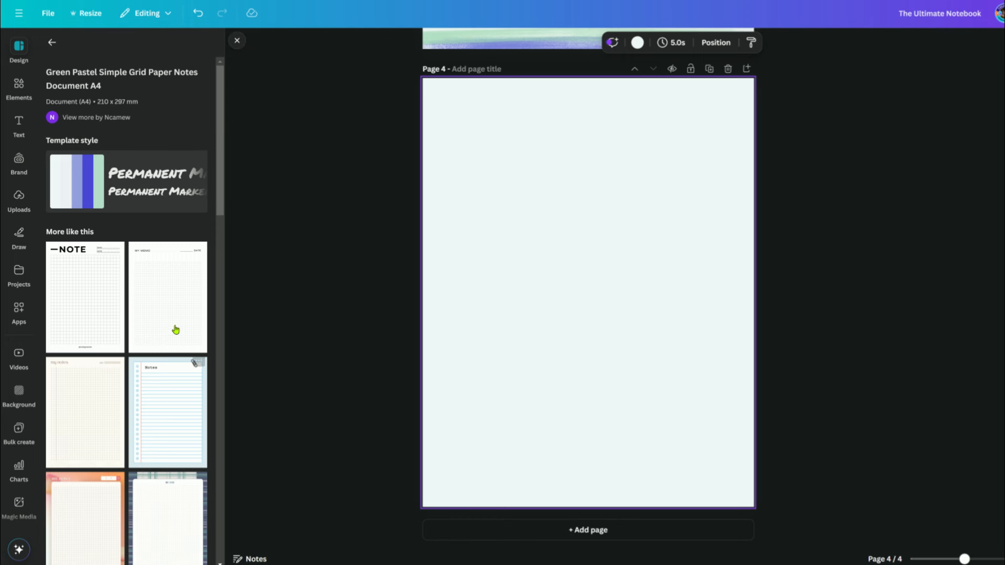
# Step: Try the Grey elegant my memories sheet template on page 4, then undo it
pyautogui.scroll(-10, 177, 295)
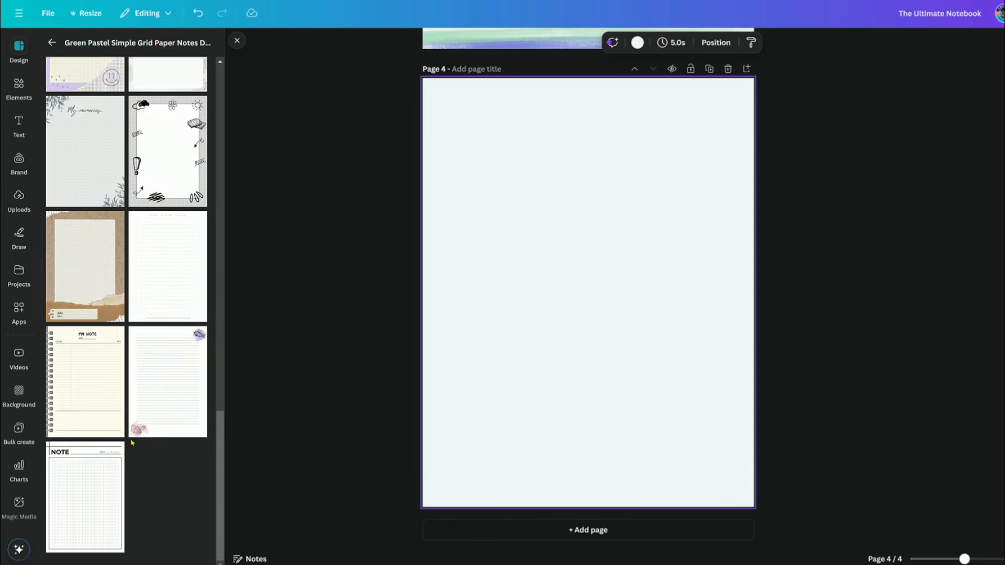
pyautogui.scroll(5, 132, 443)
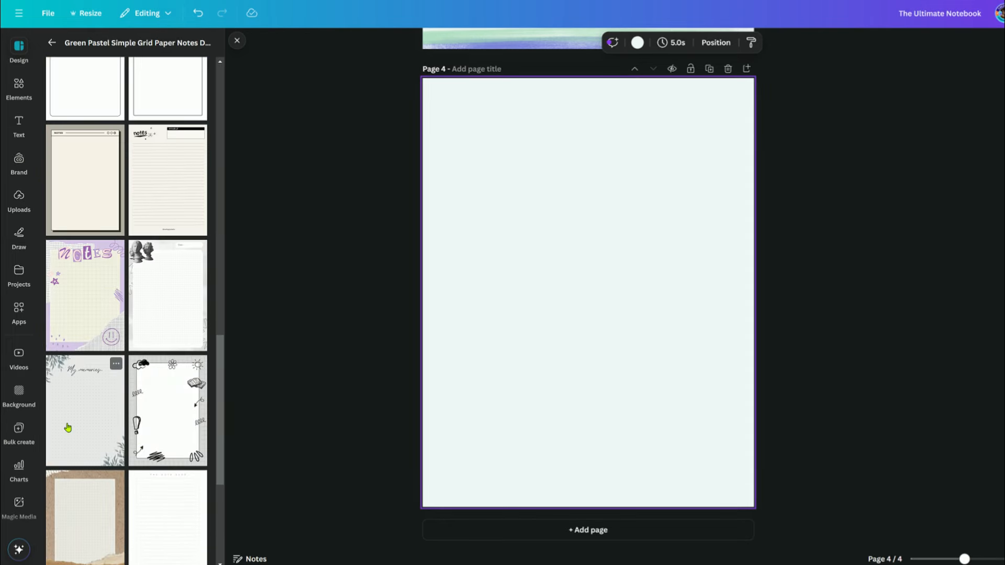
pyautogui.click(68, 427)
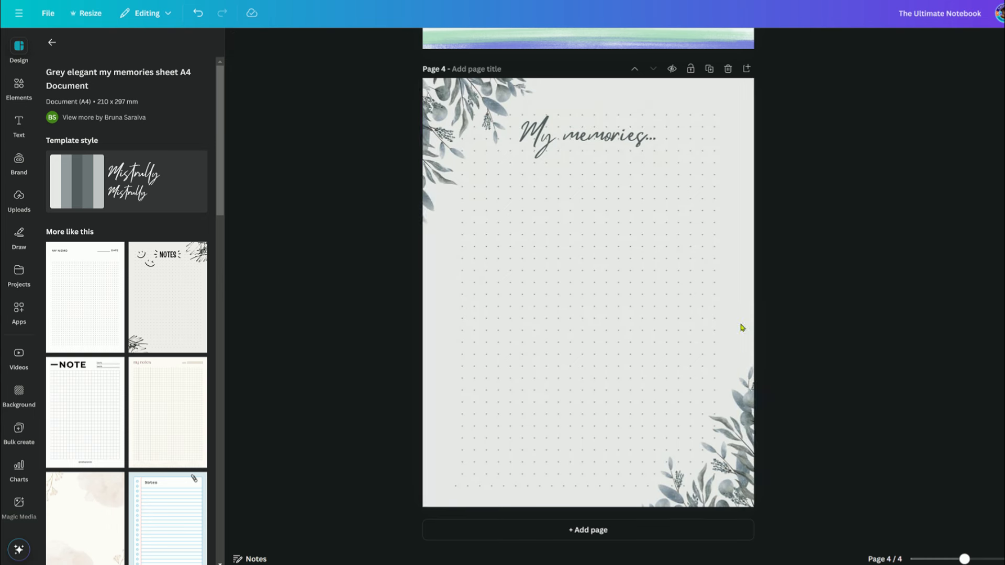
pyautogui.click(632, 348)
pyautogui.hotkey('ctrl', 'z')
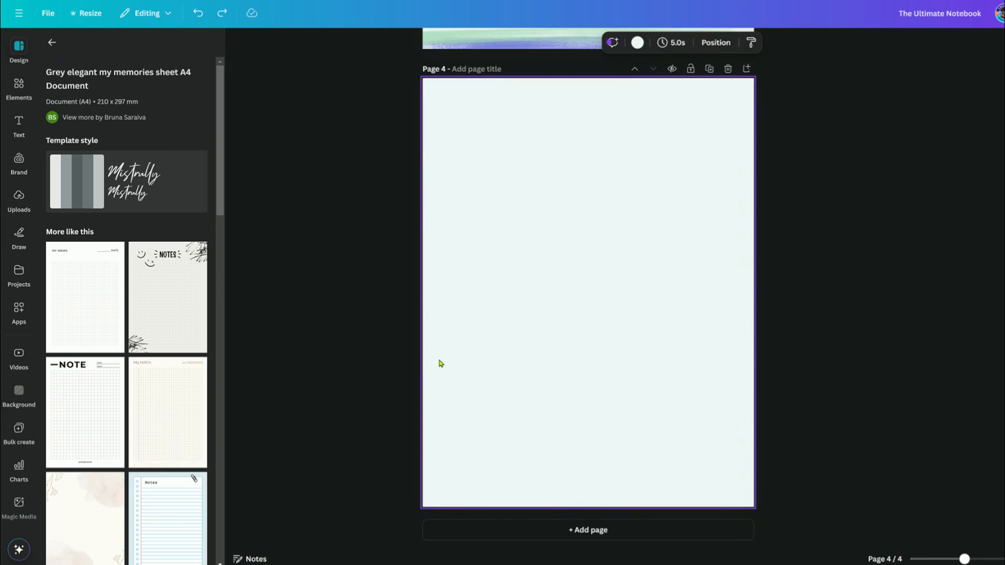
# Step: Clear page 4's background colour and apply the Black & White simple dot grid bullet journal template
pyautogui.press('Delete')
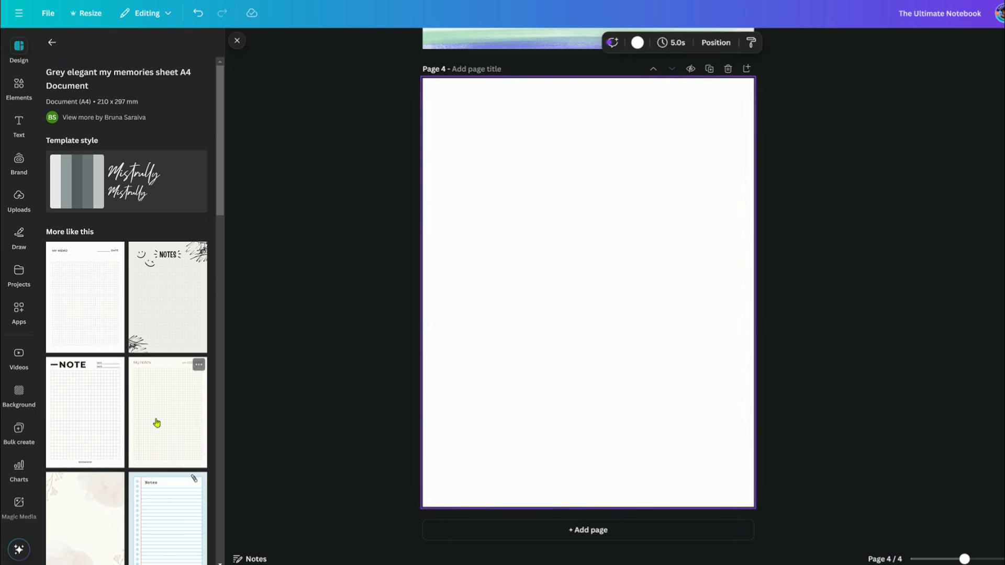
pyautogui.click(158, 323)
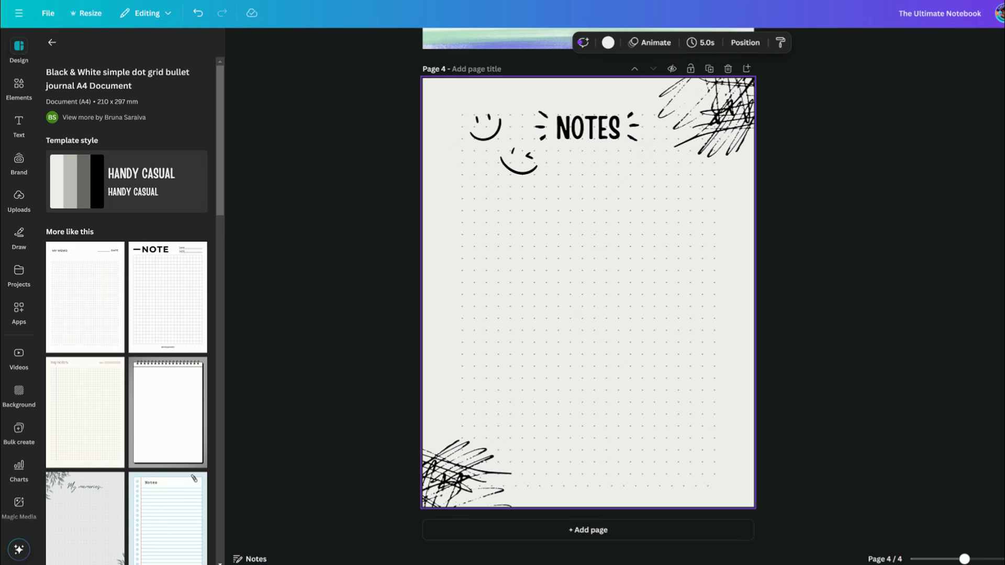
# Step: Switch to the grid view of all pages and clear the page selection
pyautogui.click(952, 559)
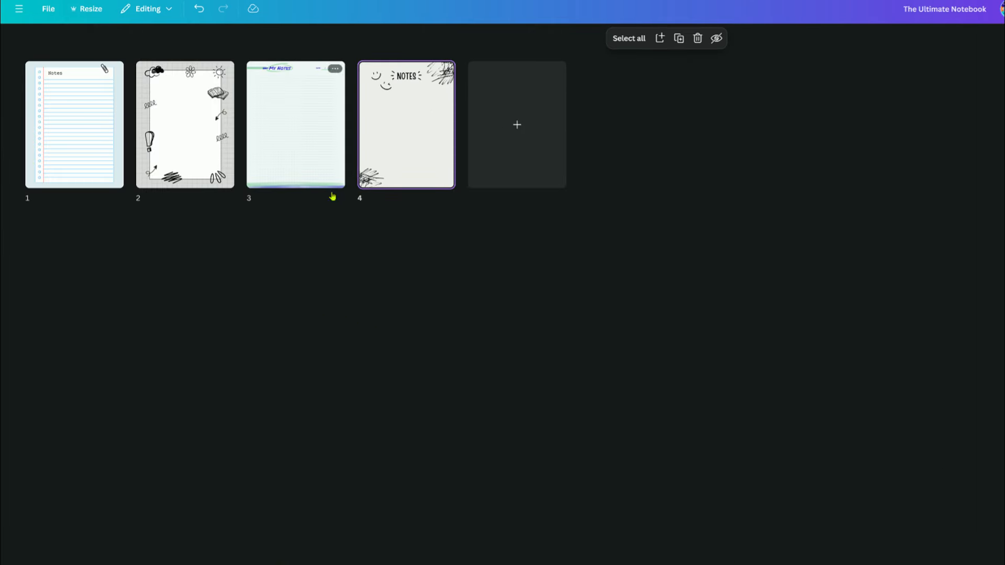
pyautogui.click(532, 288)
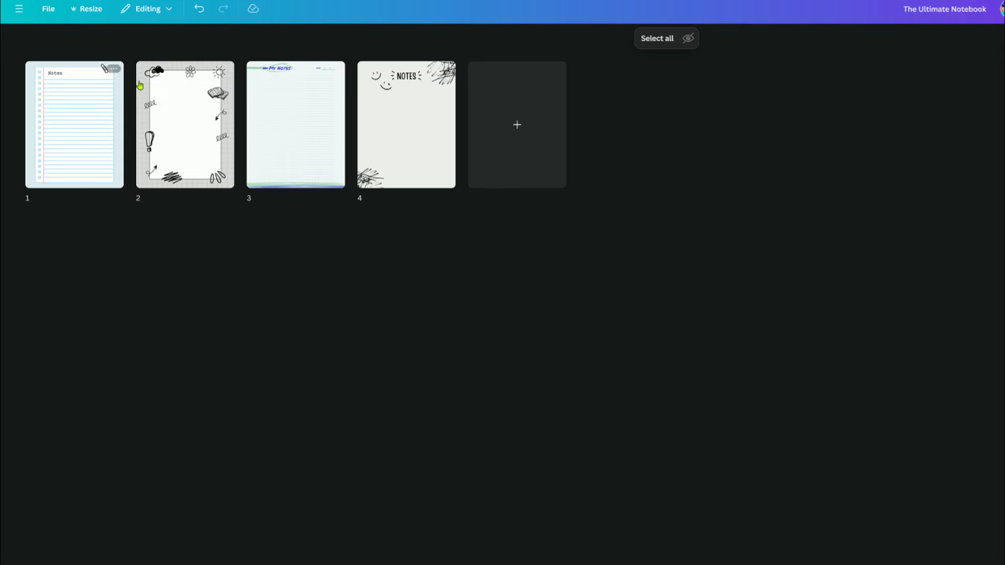
# Step: Open page 1 for editing from the page overview and clear the "paper" template search
pyautogui.doubleClick(98, 158)
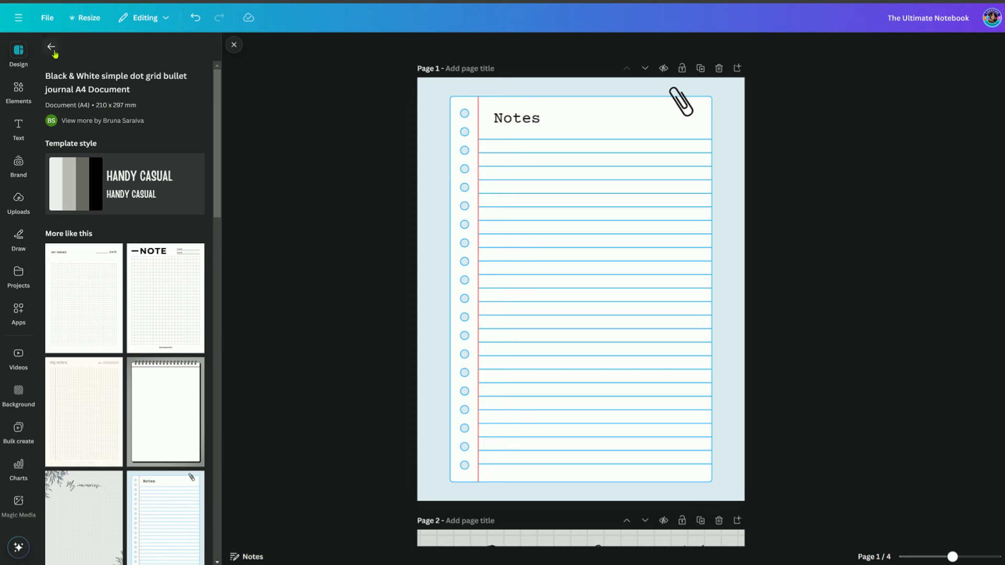
pyautogui.click(52, 48)
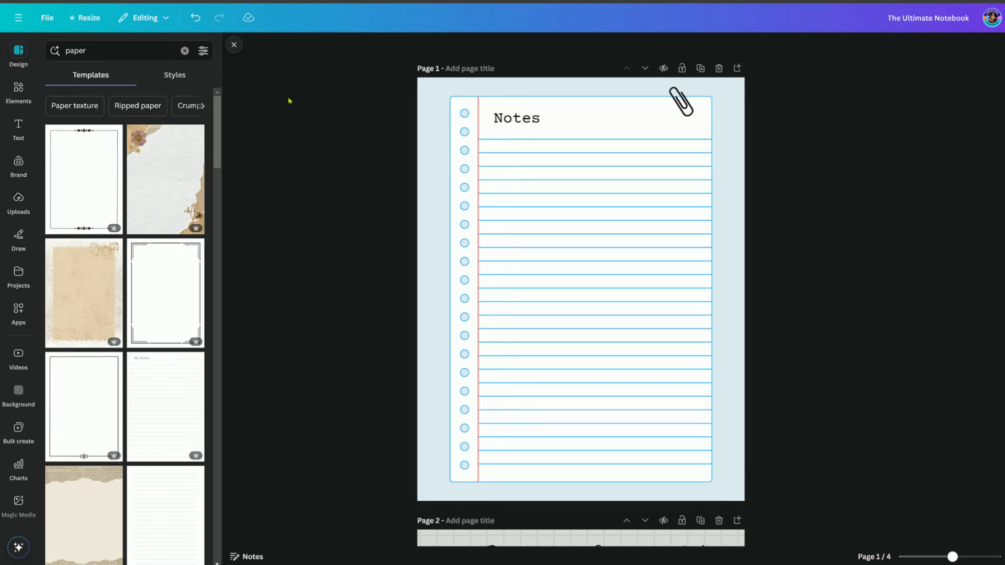
pyautogui.click(184, 51)
# Step: Select the top ruled line of the notepaper on page 1 and show the page's layer list
pyautogui.click(602, 127)
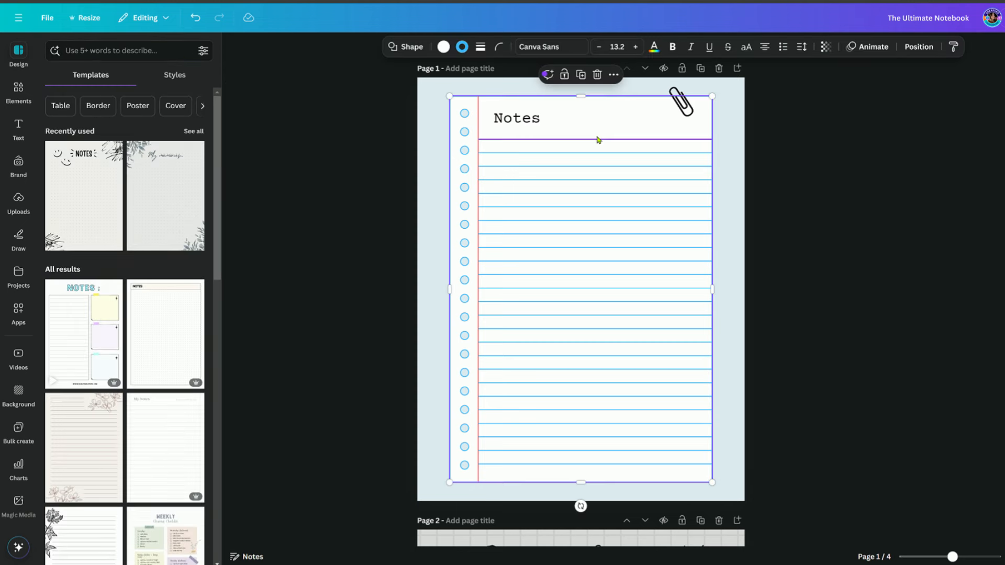
pyautogui.click(598, 140)
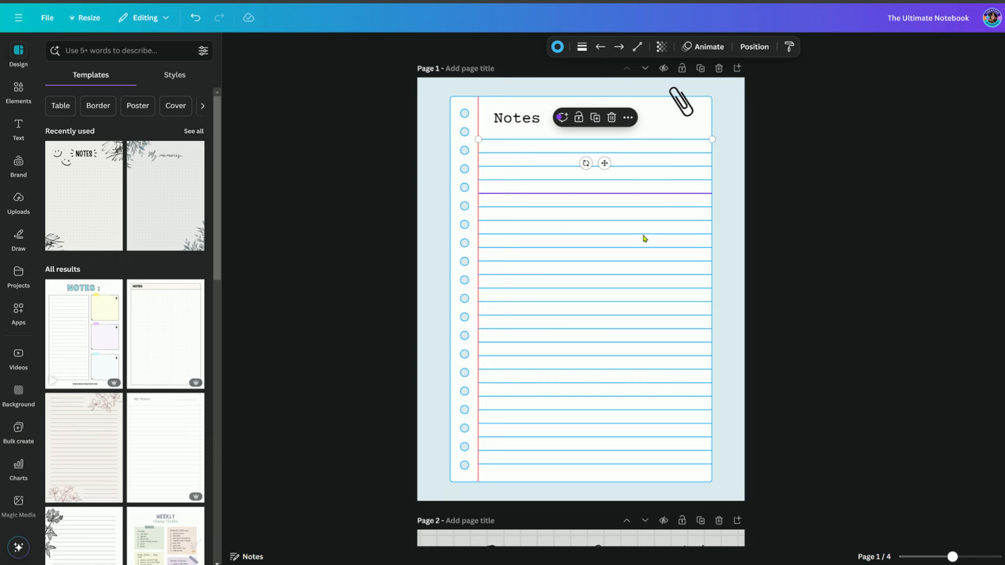
pyautogui.click(764, 47)
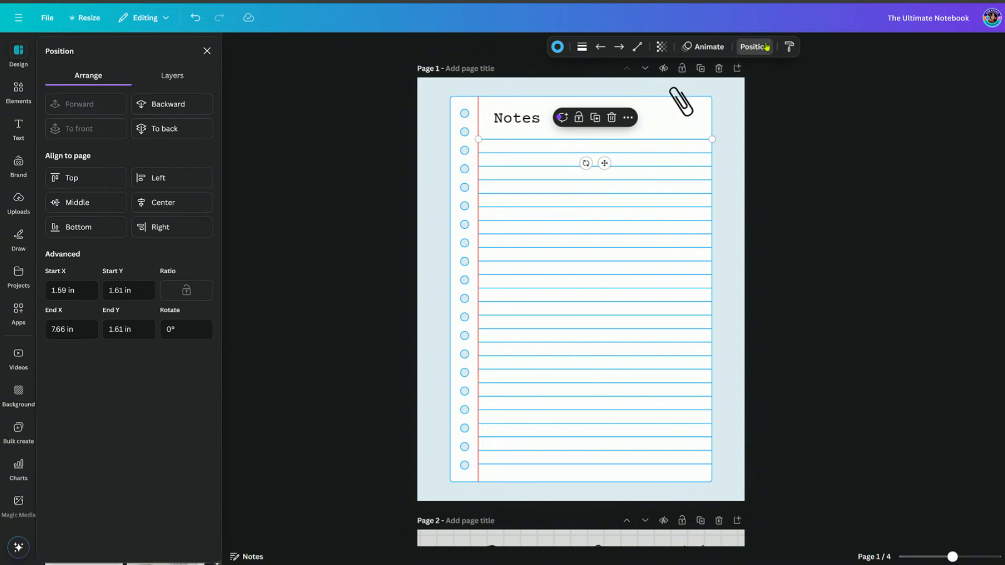
pyautogui.click(765, 46)
pyautogui.click(764, 46)
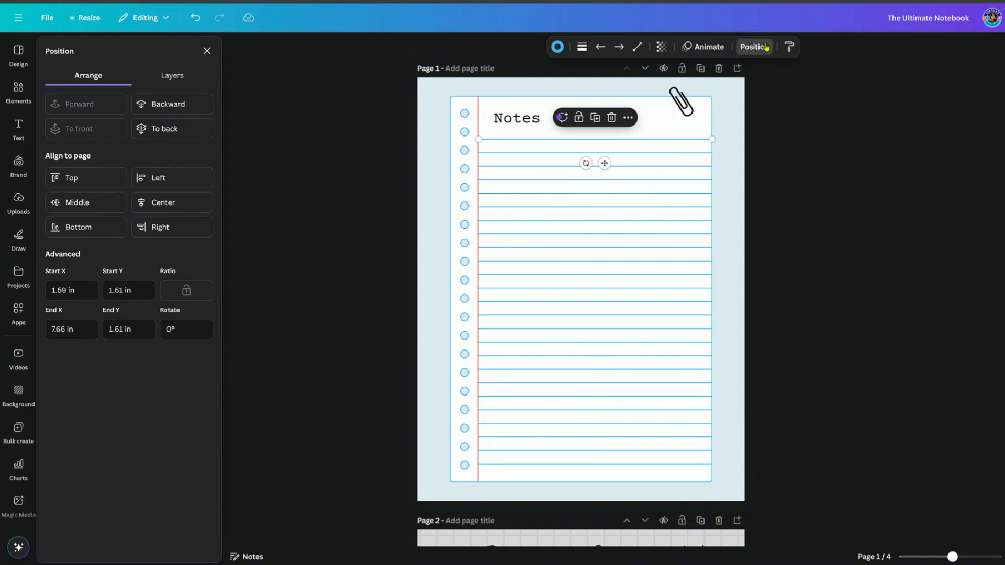
pyautogui.click(178, 76)
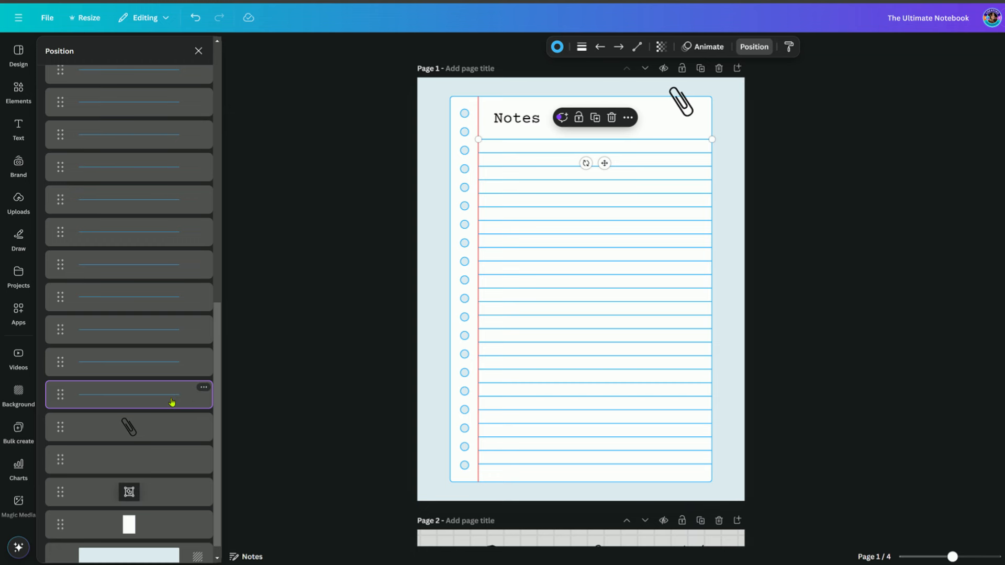
# Step: Select the white sheet, all blue ruled lines and the punched-hole column on page 1 together and group them
pyautogui.scroll(-1, 172, 403)
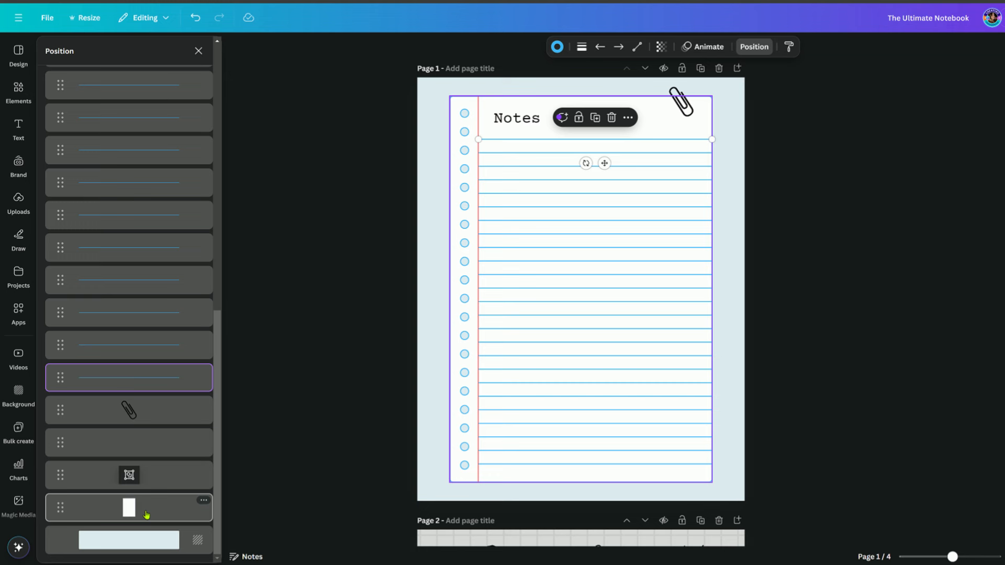
pyautogui.click(146, 515)
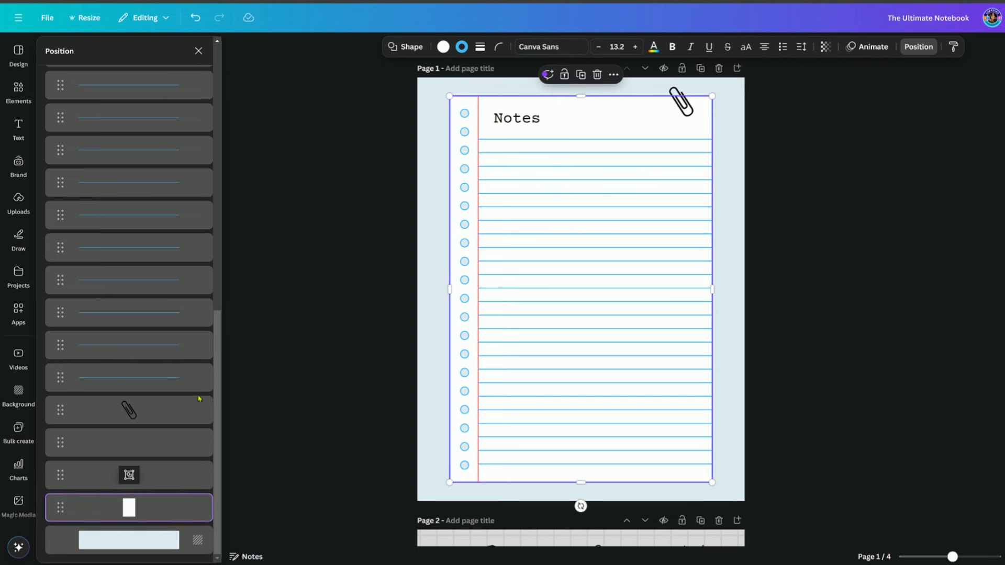
pyautogui.keyDown('shift'); pyautogui.click(167, 380); pyautogui.keyUp('shift')
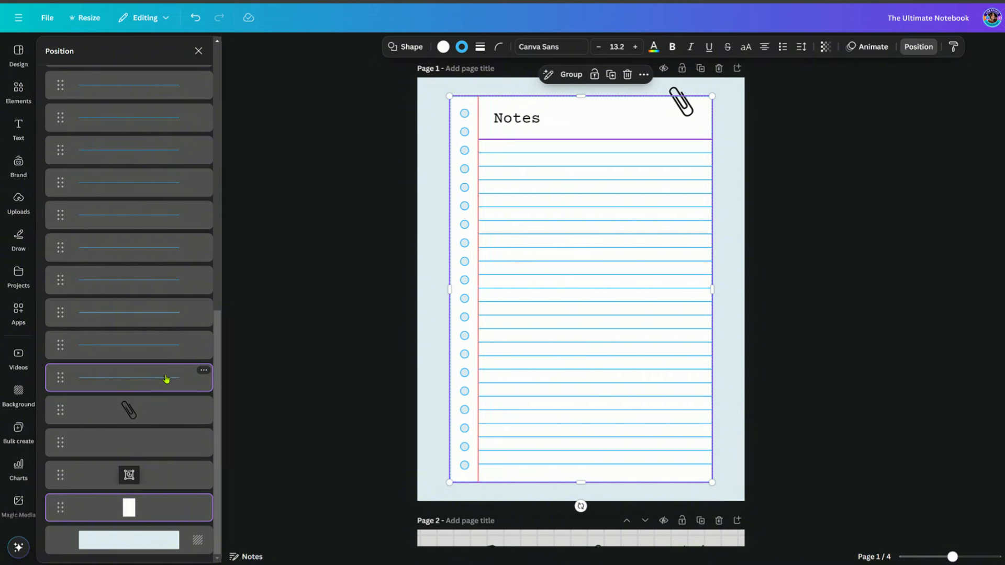
pyautogui.keyDown('shift'); pyautogui.click(175, 348); pyautogui.keyUp('shift')
pyautogui.keyDown('shift'); pyautogui.click(184, 316); pyautogui.keyUp('shift')
pyautogui.keyDown('shift'); pyautogui.click(188, 269); pyautogui.keyUp('shift')
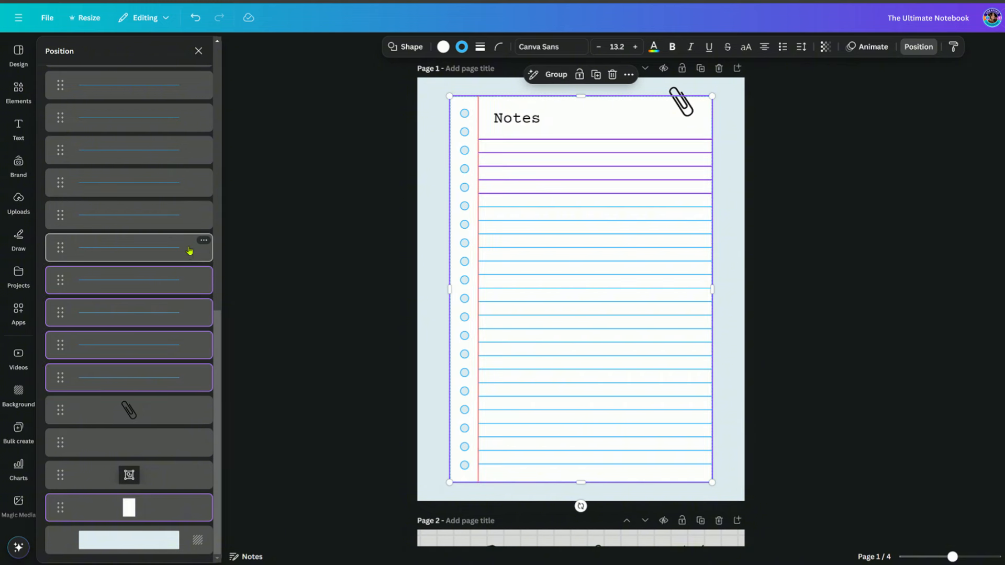
pyautogui.keyDown('shift'); pyautogui.click(189, 250); pyautogui.keyUp('shift')
pyautogui.keyDown('shift'); pyautogui.click(187, 218); pyautogui.keyUp('shift')
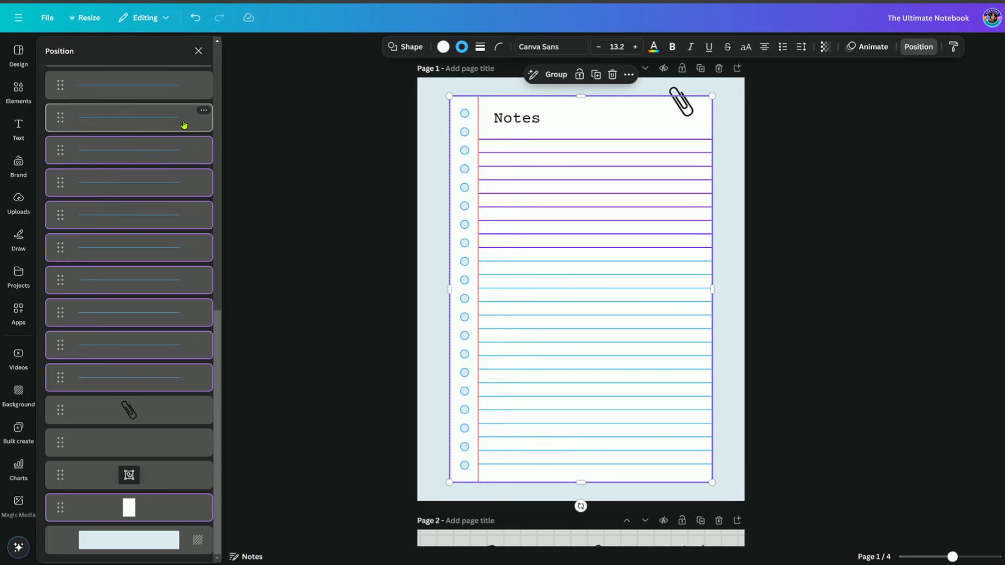
pyautogui.scroll(4, 182, 112)
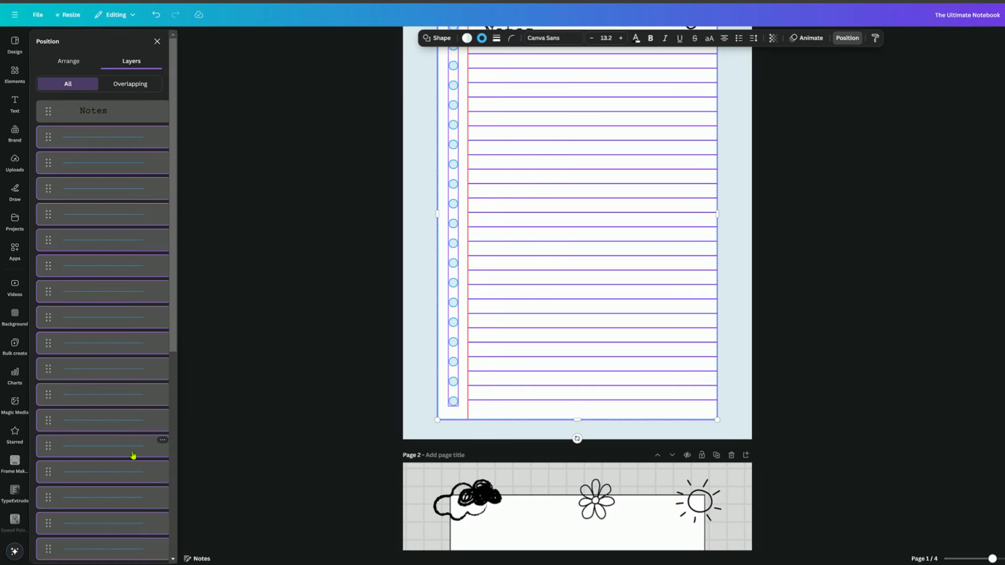
pyautogui.hotkey('ctrl', 'g')
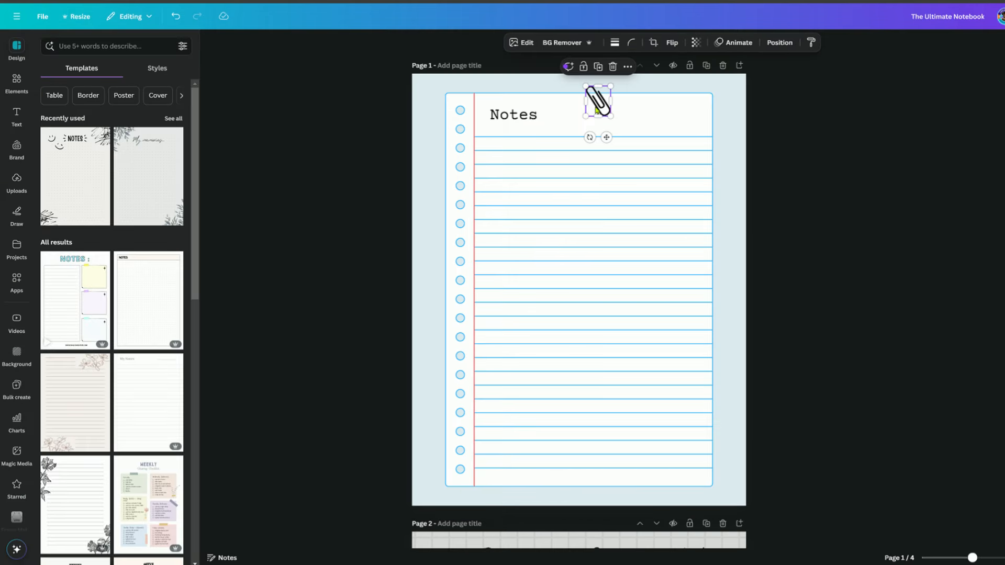
# Step: Delete the paperclip from page 1 and apply the brown Roxborough and Montserrat style combination to the page
pyautogui.press('Delete')
pyautogui.click(427, 86)
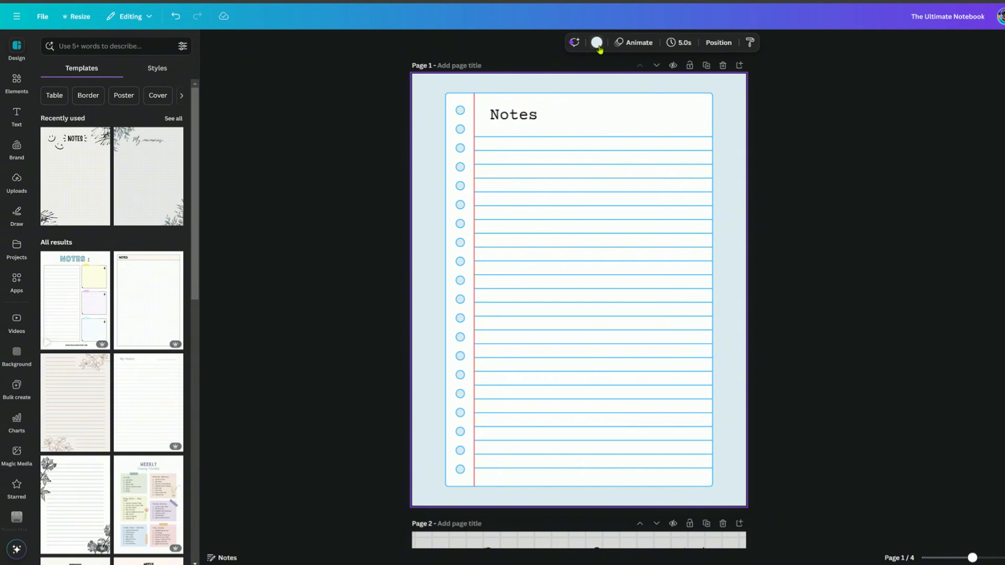
pyautogui.click(163, 68)
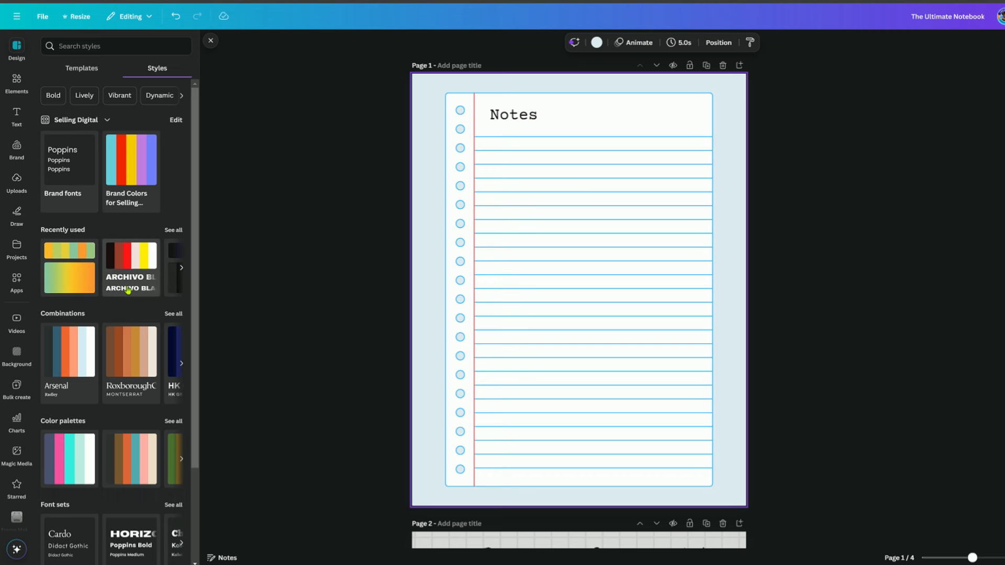
pyautogui.click(126, 365)
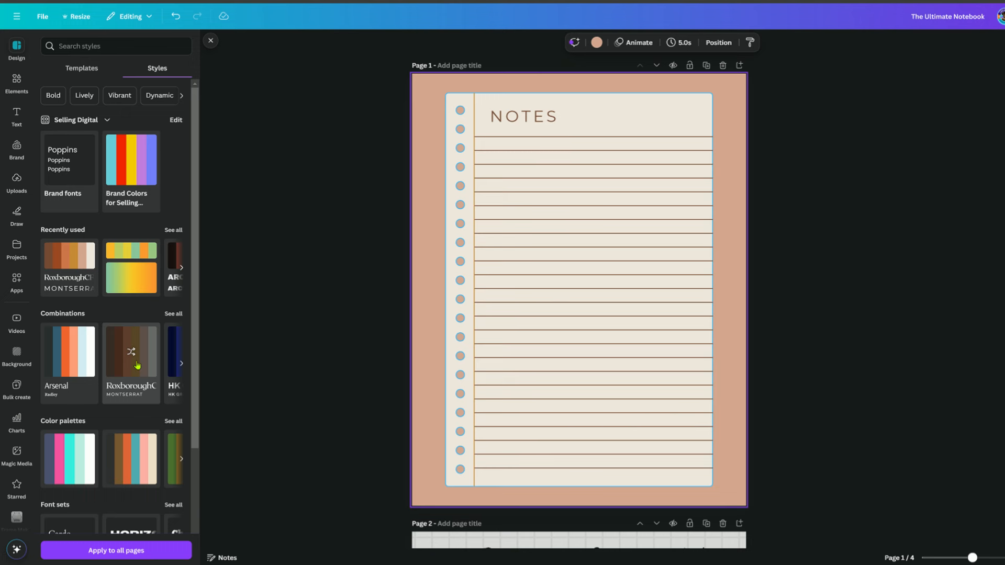
pyautogui.click(283, 356)
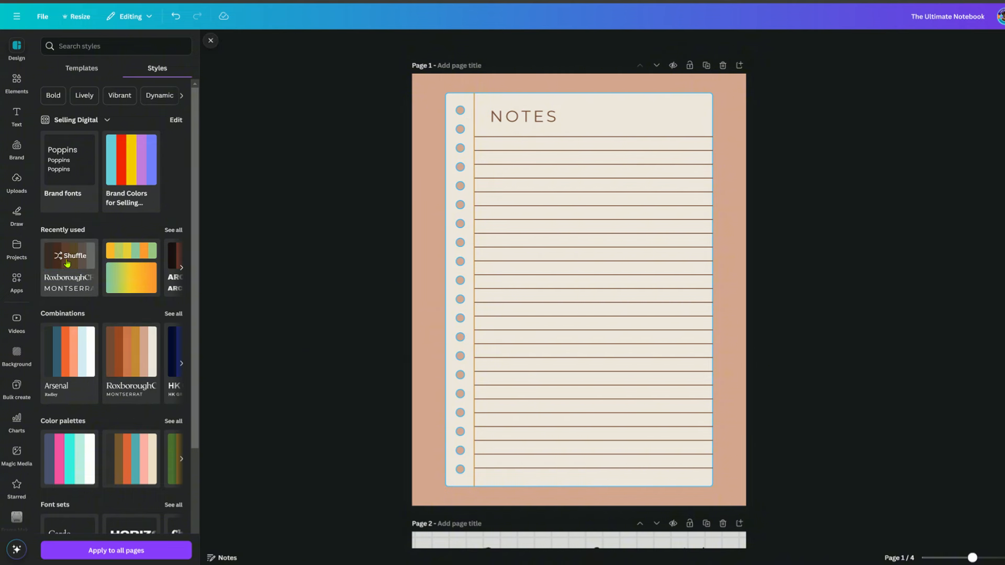
# Step: Apply the brown Roxborough and Montserrat style to page 2, shuffling its colours to a golden background with a cream sheet
pyautogui.scroll(-5, 309, 311)
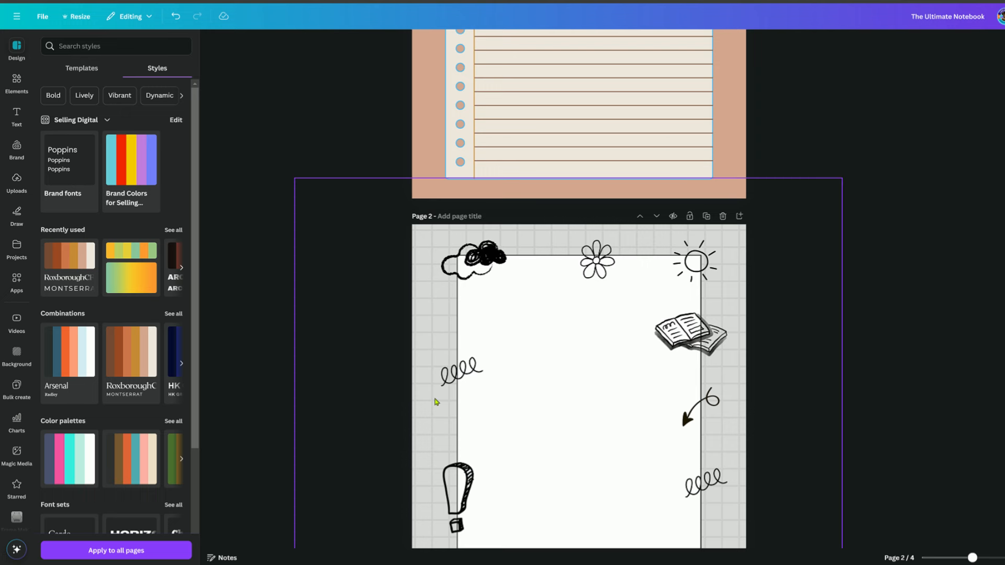
pyautogui.click(439, 247)
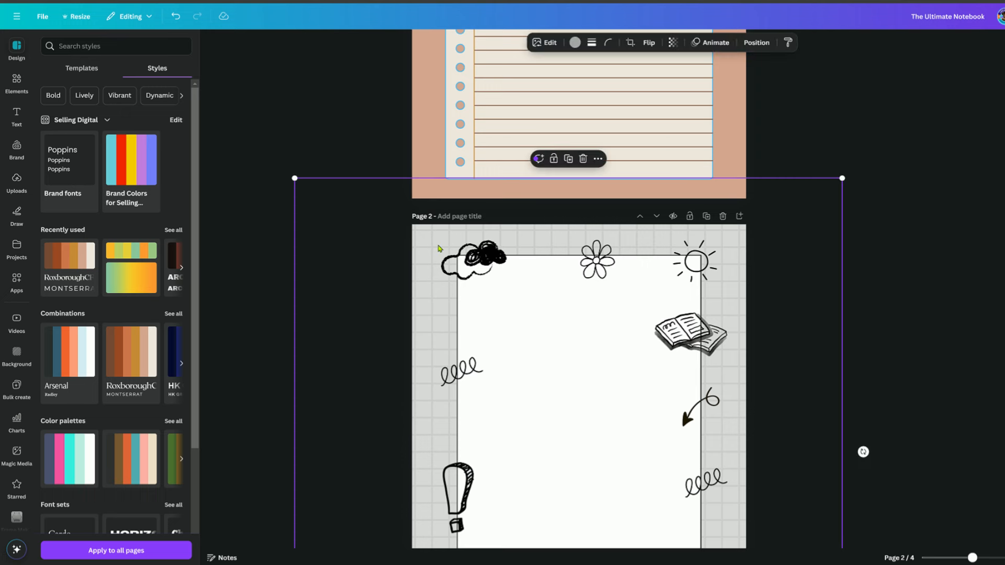
pyautogui.click(74, 260)
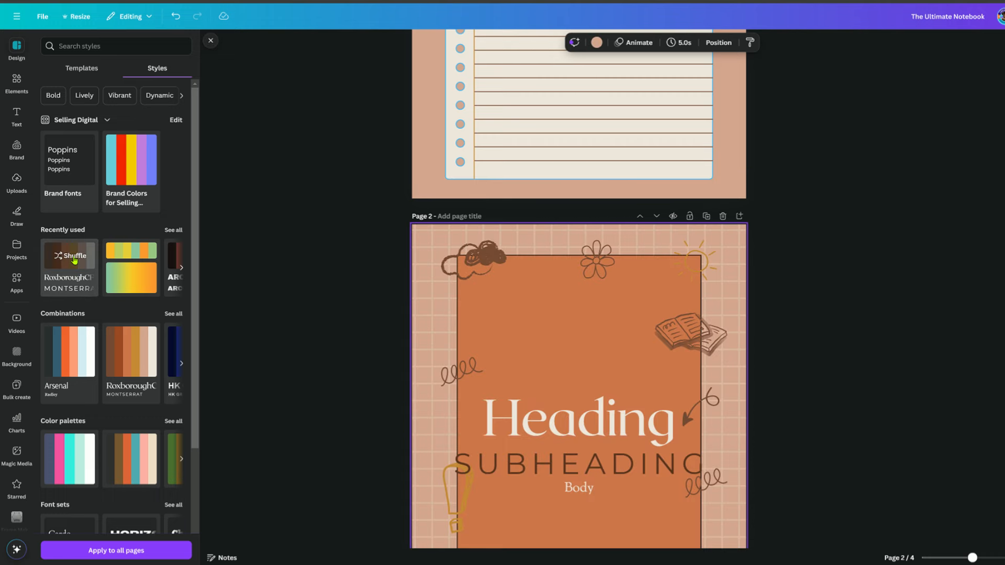
pyautogui.click(55, 258)
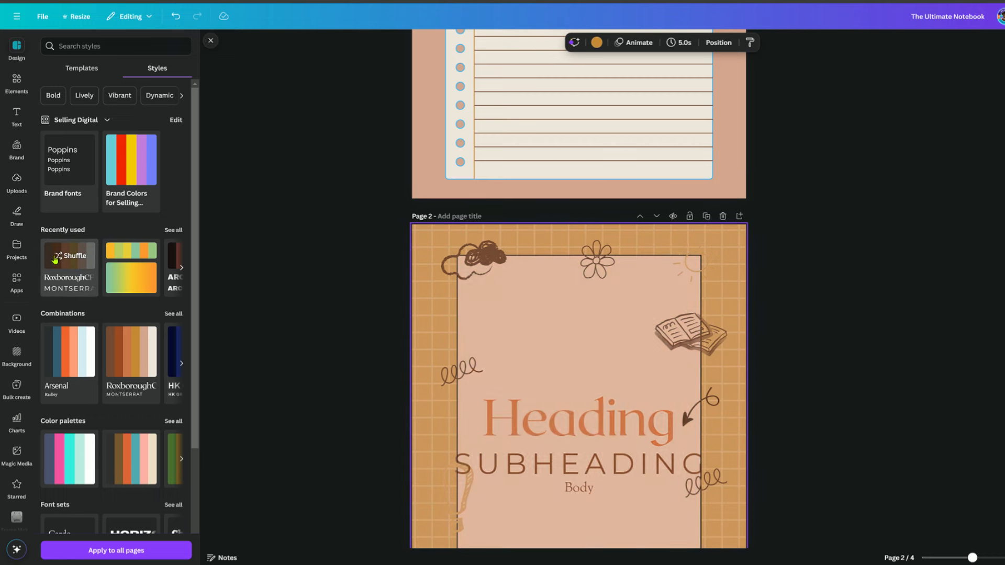
# Step: Apply the recently used Roxborough and Montserrat style to the My Notes grid on page 3
pyautogui.scroll(-12, 319, 314)
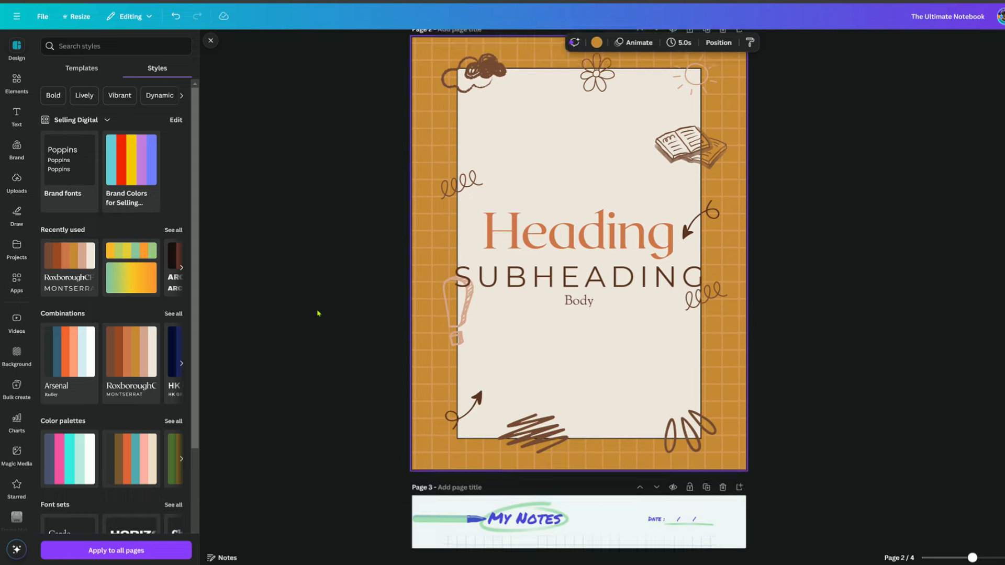
pyautogui.scroll(2, 356, 283)
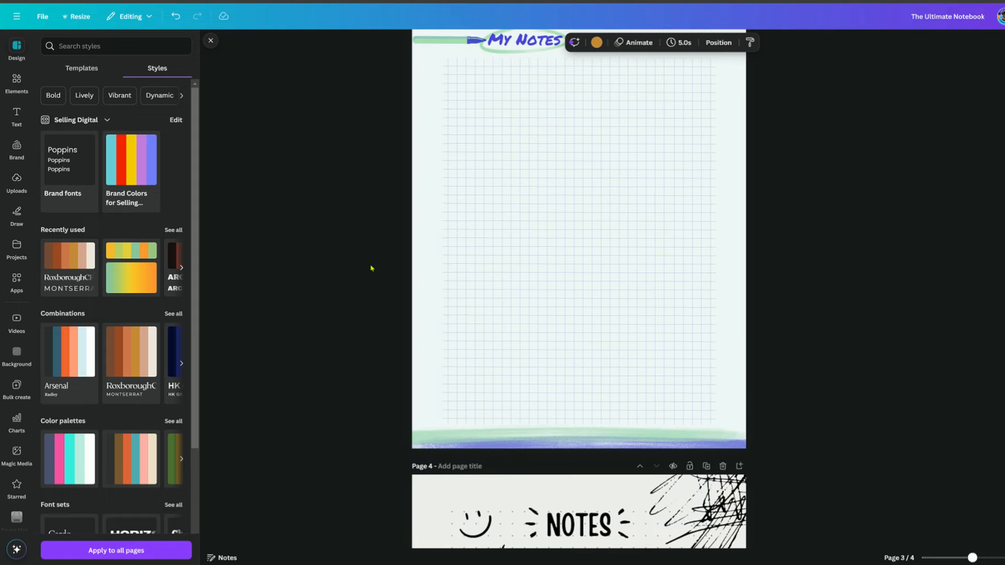
pyautogui.click(419, 238)
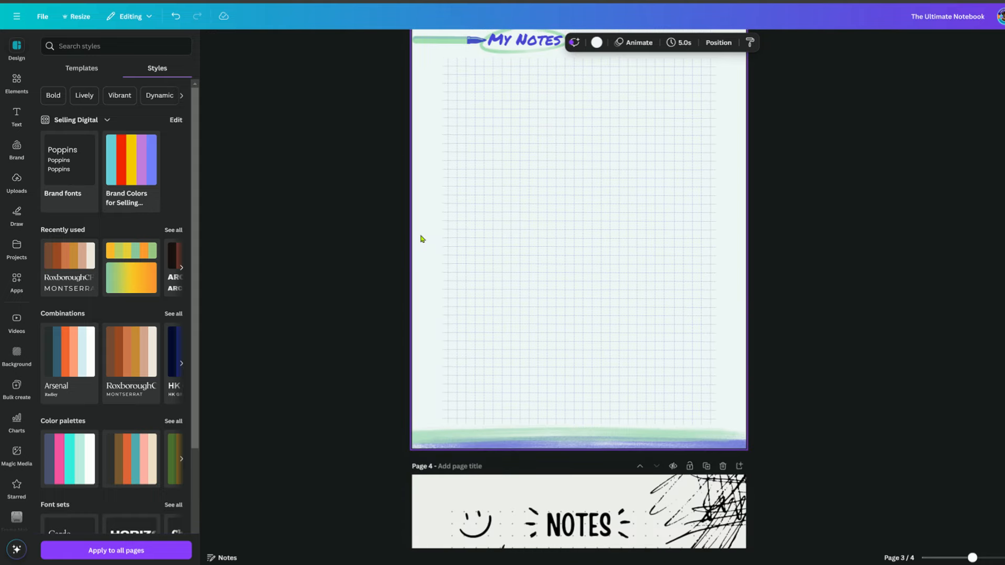
pyautogui.click(81, 261)
# Step: Apply the same brown style to dotted page 4 and shuffle its colours to a dusty pink background with cream doodles
pyautogui.scroll(-4, 366, 314)
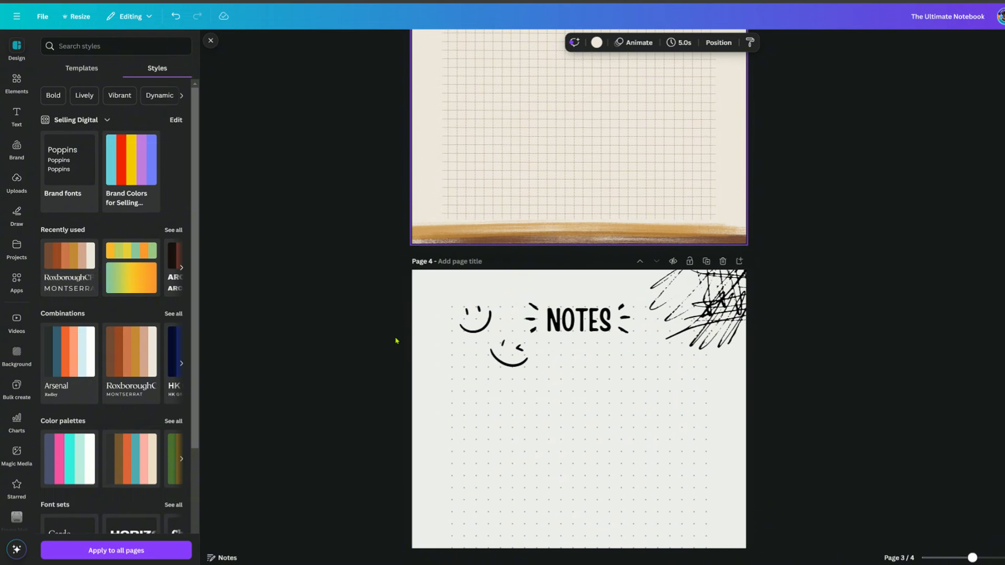
pyautogui.click(421, 346)
pyautogui.click(54, 262)
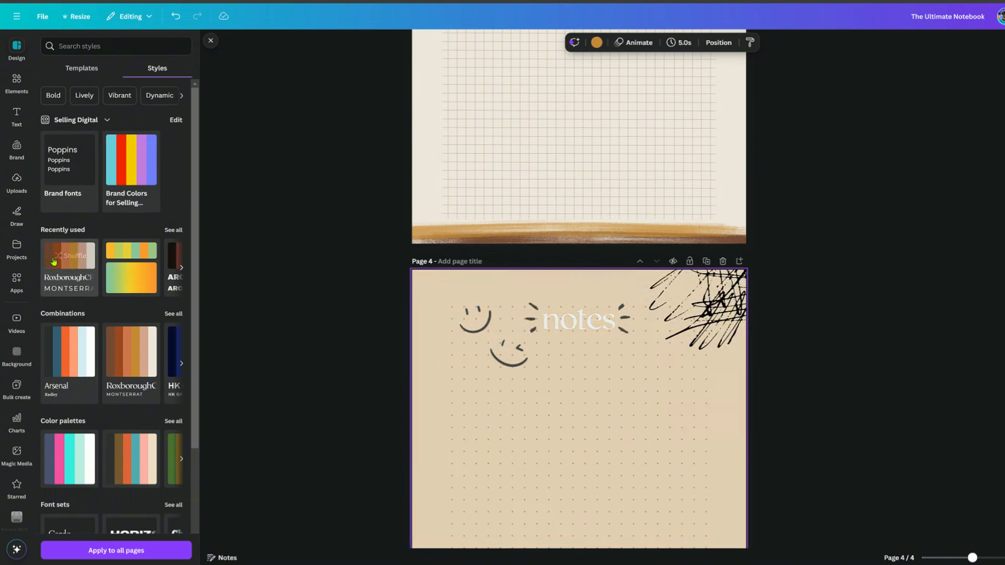
pyautogui.click(64, 262)
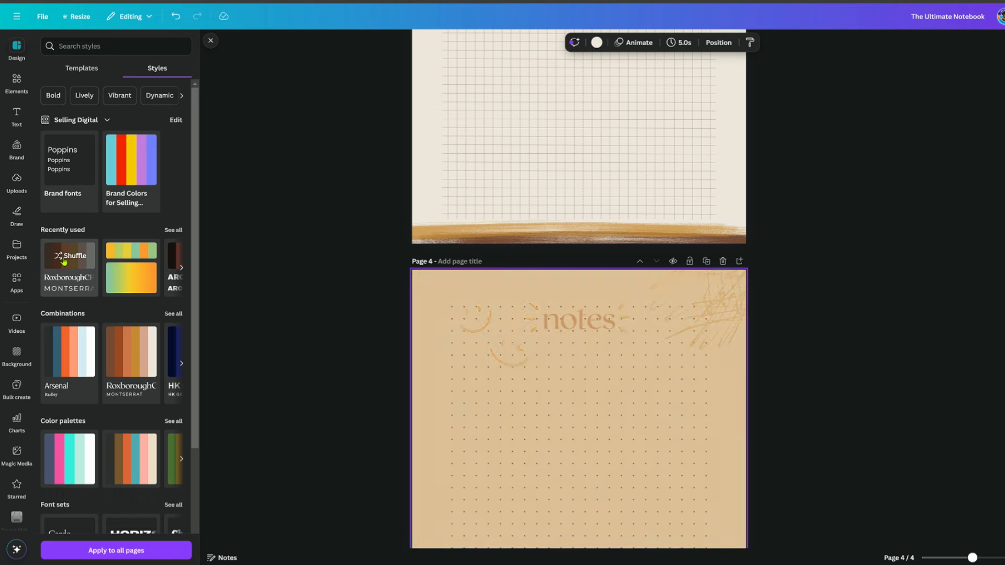
pyautogui.scroll(-4, 383, 344)
pyautogui.scroll(6, 384, 343)
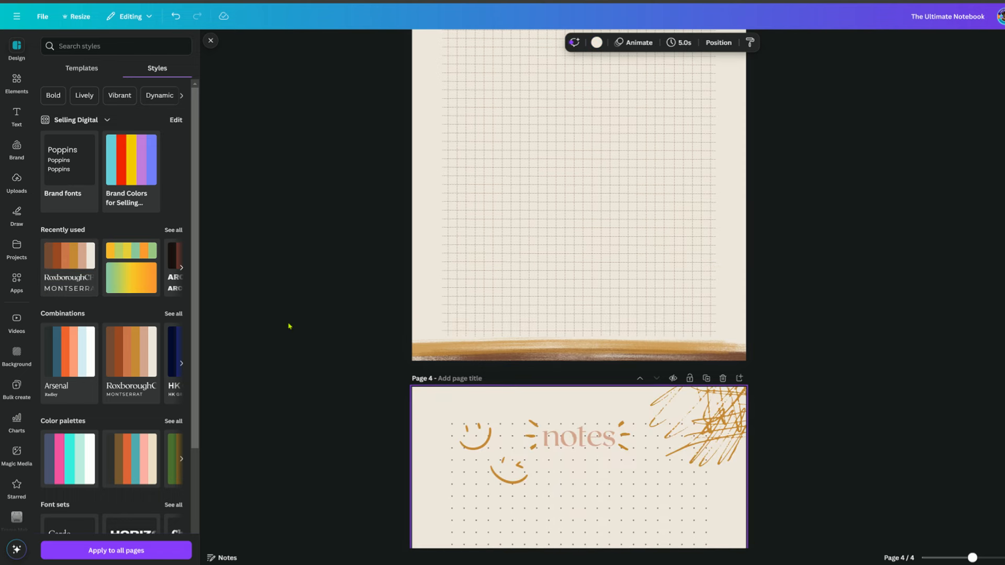
pyautogui.click(77, 258)
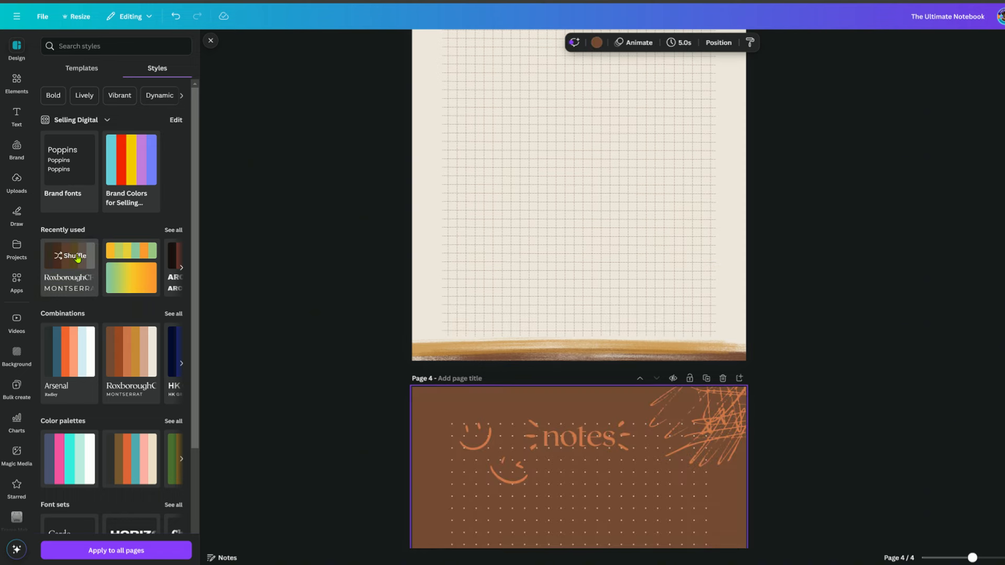
pyautogui.click(77, 258)
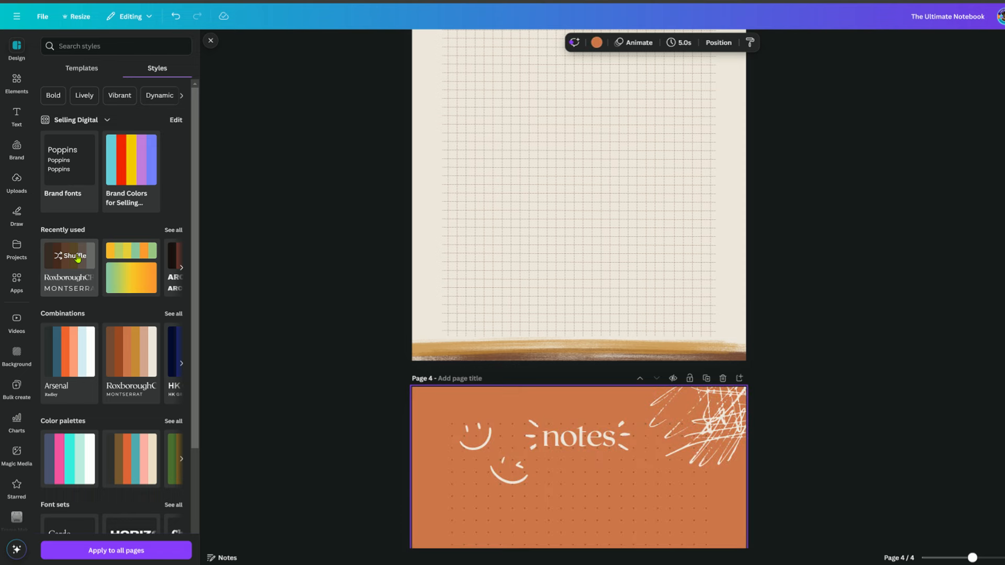
pyautogui.click(78, 257)
pyautogui.click(77, 257)
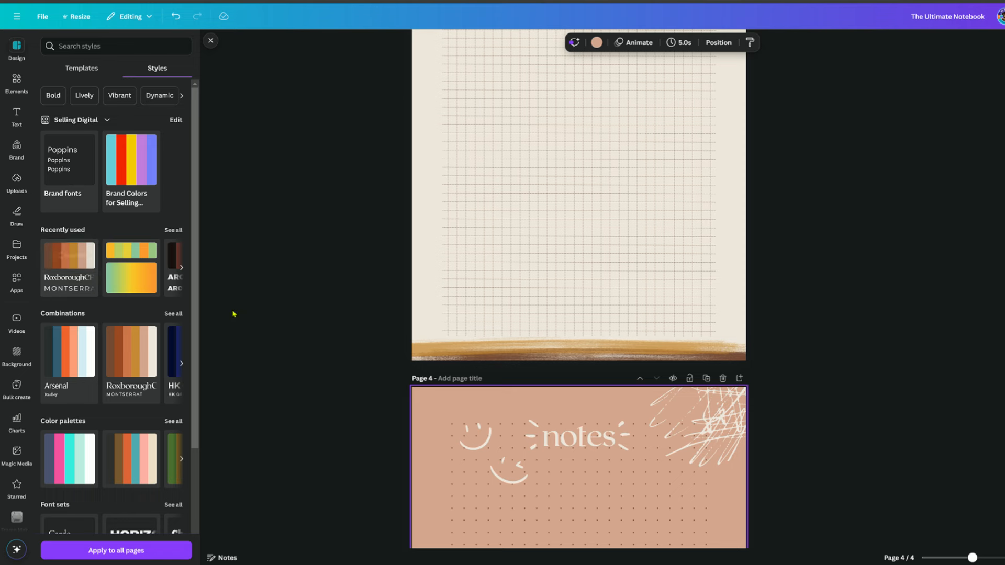
# Step: Search the elements for "cozy" and place a small puppy slippers graphic on the upper-right corner of the page 1 note sheet
pyautogui.scroll(-5, 276, 321)
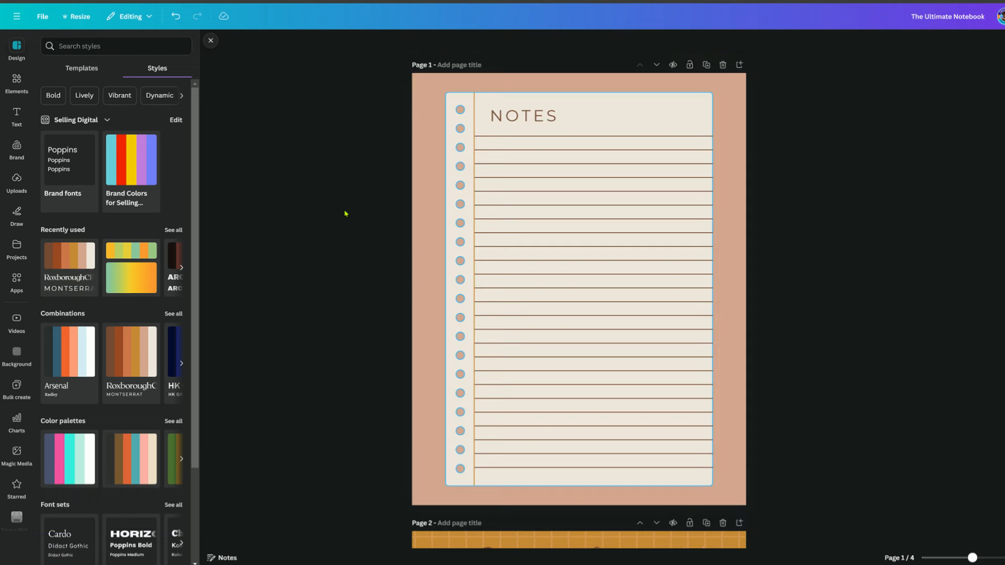
pyautogui.click(19, 83)
pyautogui.click(117, 50)
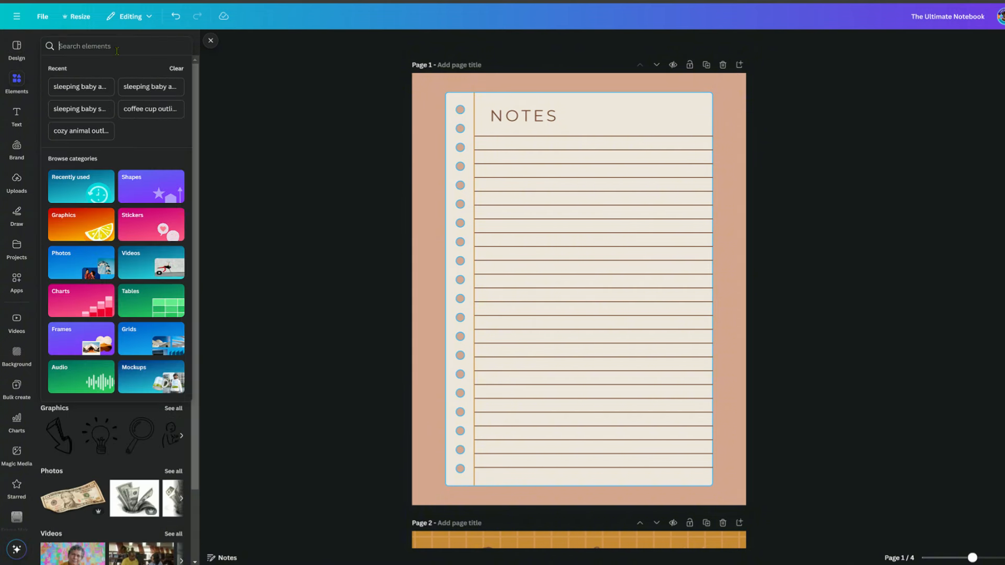
pyautogui.write('cozy')
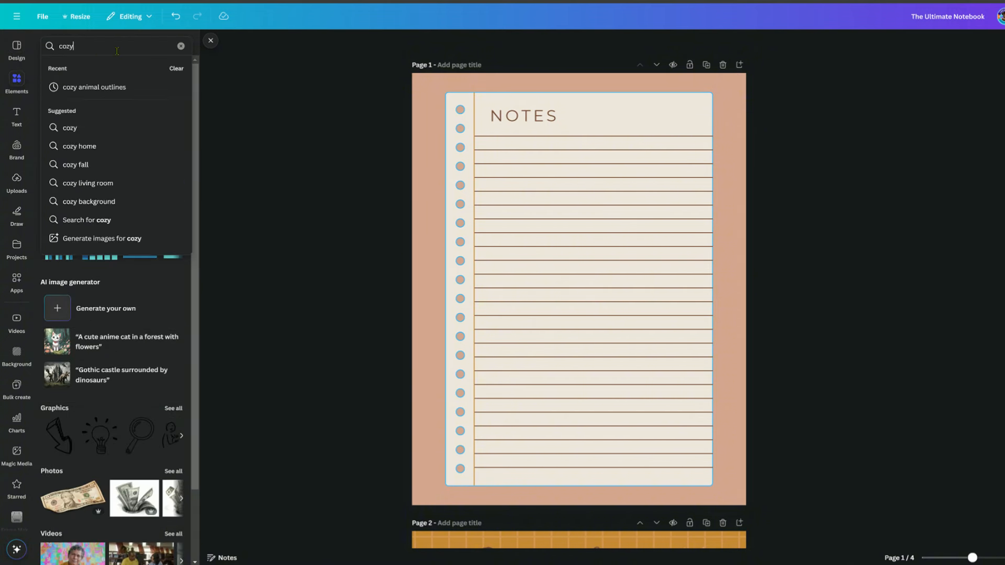
pyautogui.press('Return')
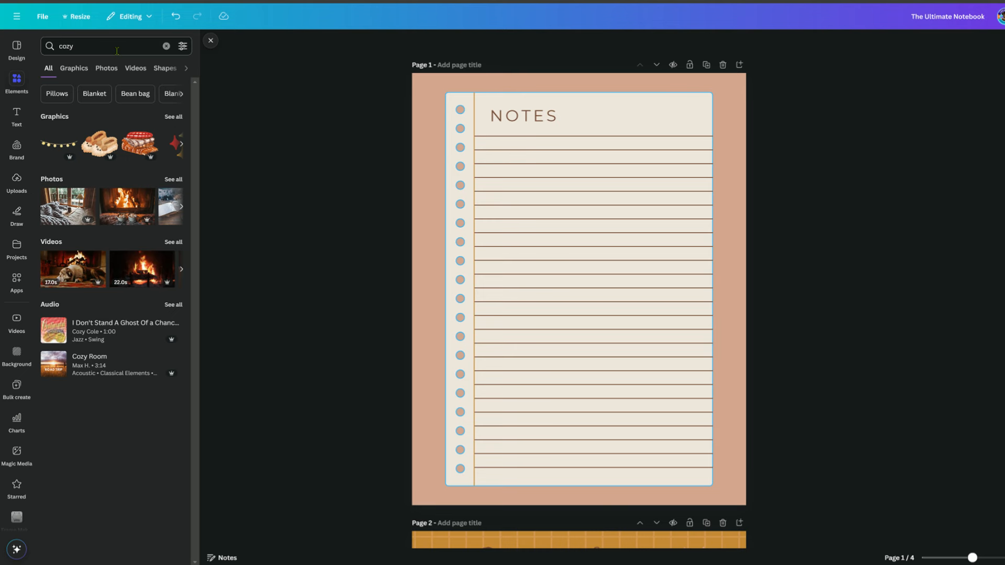
pyautogui.click(103, 152)
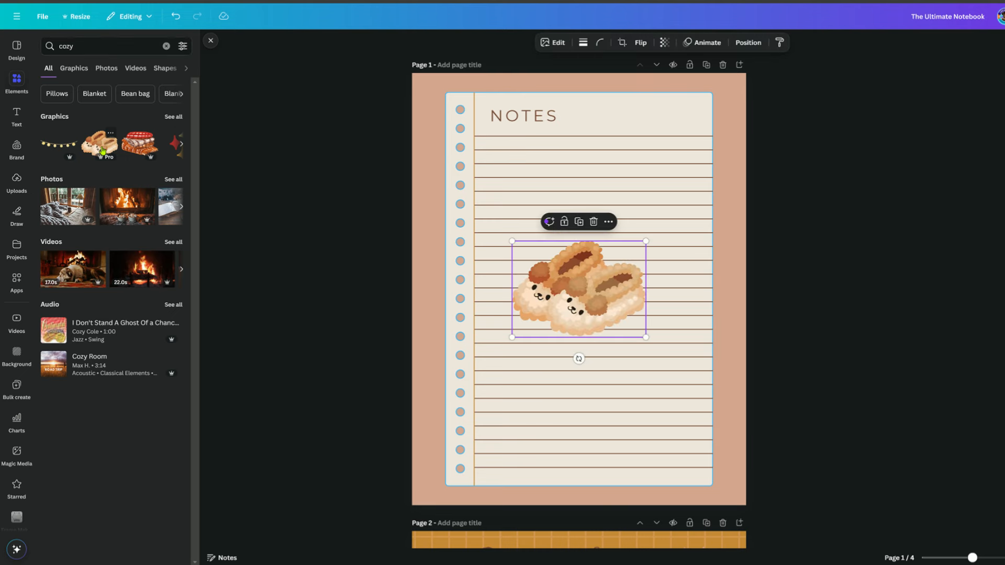
pyautogui.moveTo(560, 293); pyautogui.dragTo(543, 336)
pyautogui.moveTo(630, 283); pyautogui.dragTo(708, 102)
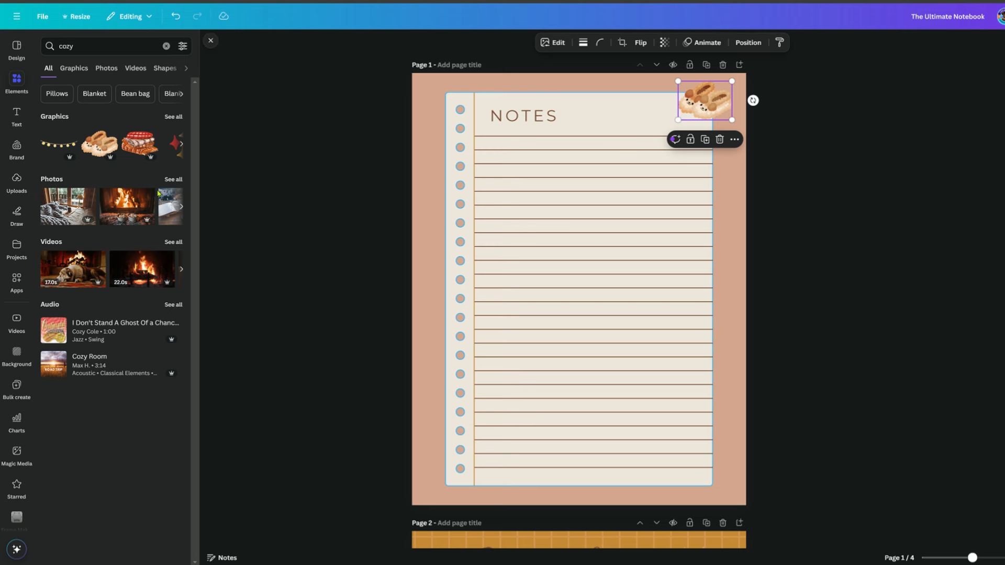
# Step: Add the "Cozy Vibes" lettering from the full set of cozy graphics, shrunk to half width, beside the NOTES title on page 1
pyautogui.click(170, 117)
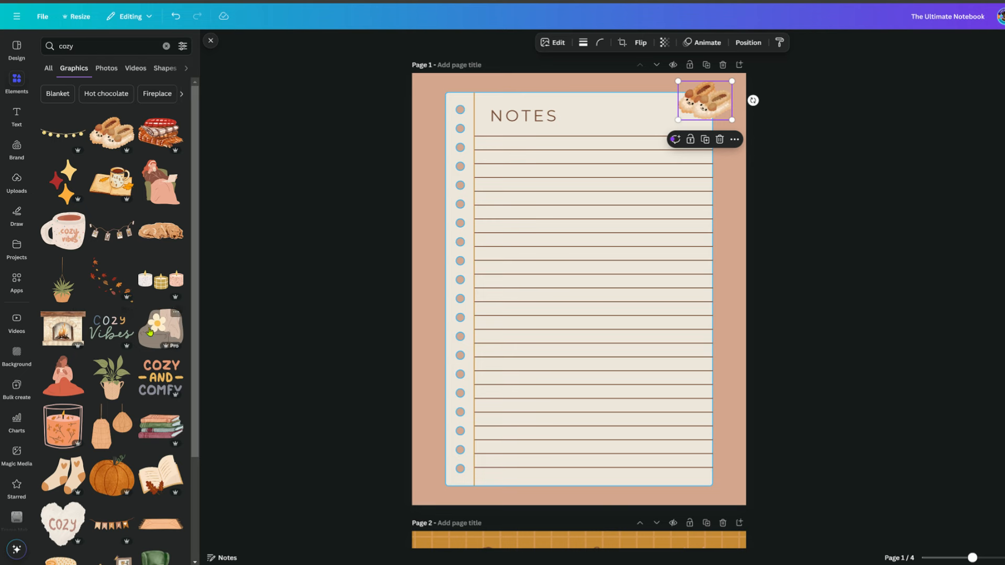
pyautogui.click(108, 339)
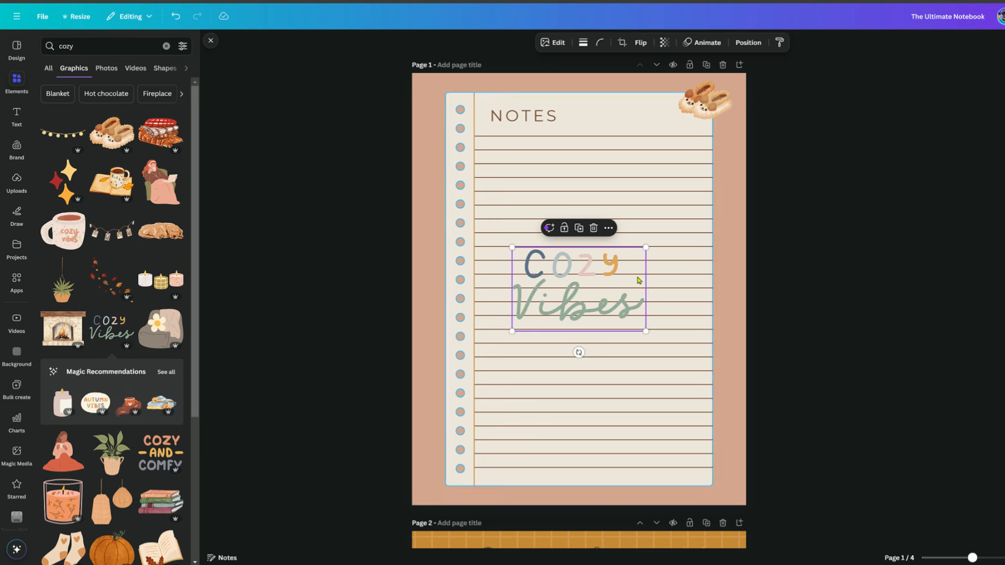
pyautogui.moveTo(647, 244); pyautogui.dragTo(579, 289)
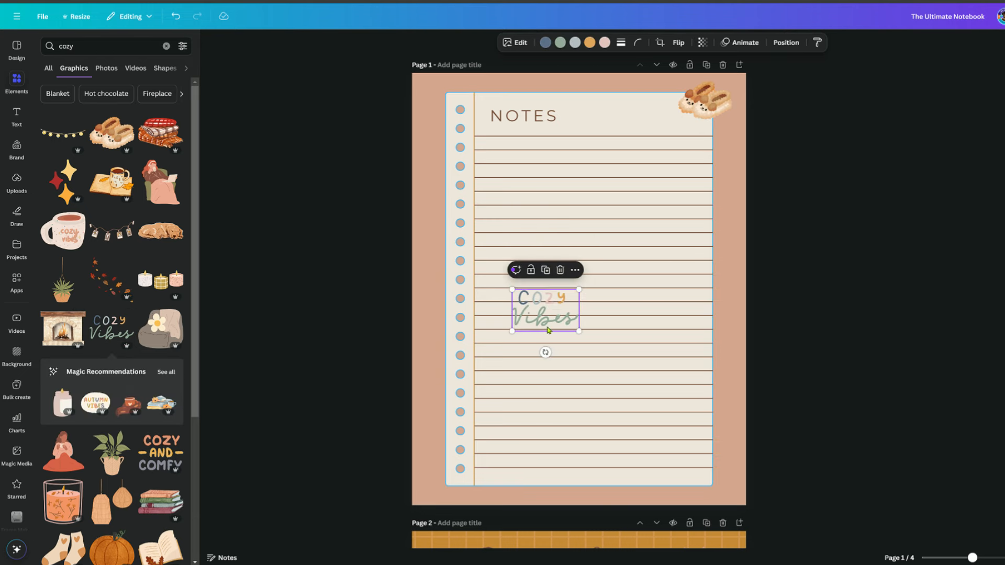
pyautogui.moveTo(548, 327); pyautogui.dragTo(611, 129)
pyautogui.click(867, 227)
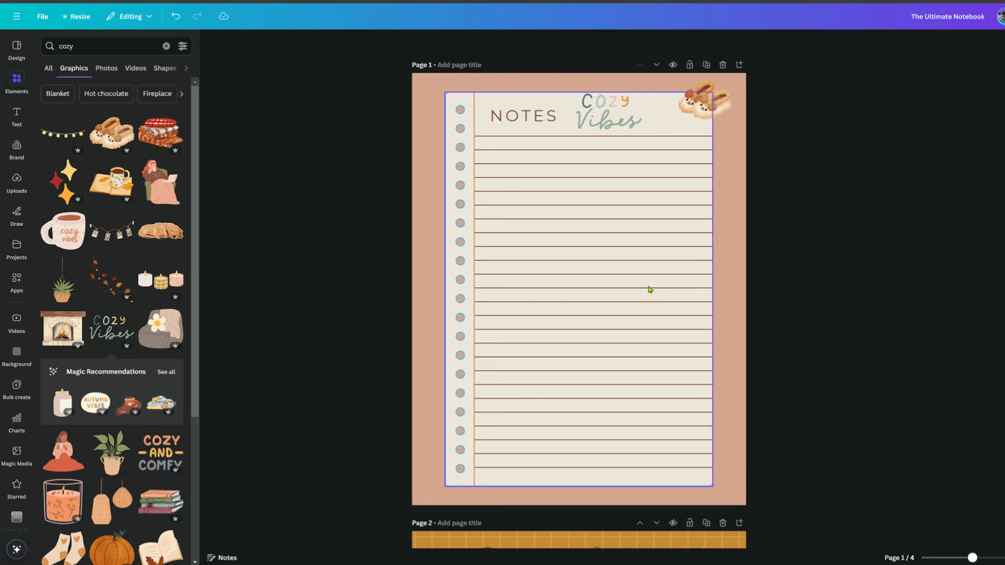
# Step: Delete the books, sun, flower, cloud and left-hand squiggle doodles from the upper half of page 2
pyautogui.scroll(-10, 856, 320)
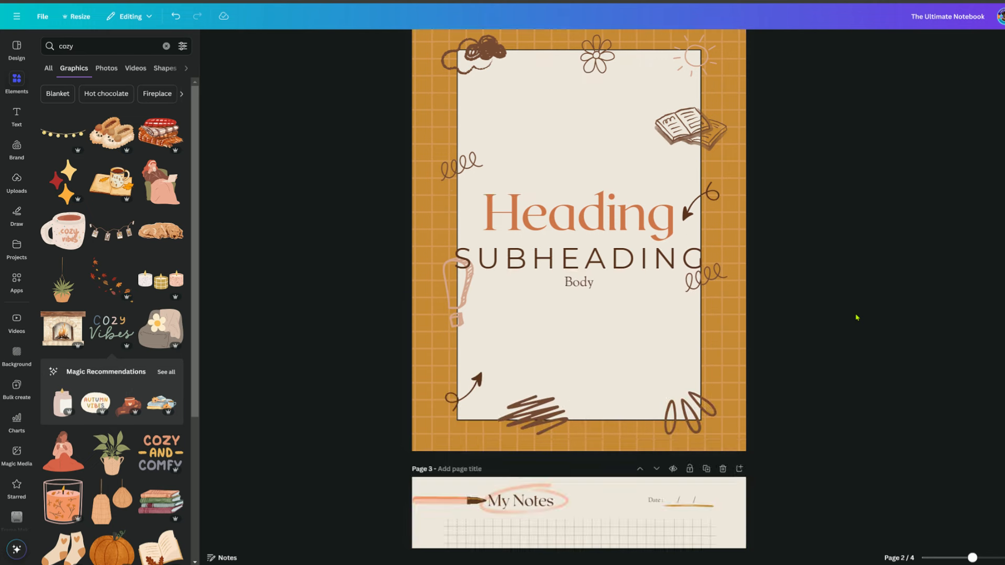
pyautogui.scroll(2, 856, 318)
pyautogui.click(692, 240)
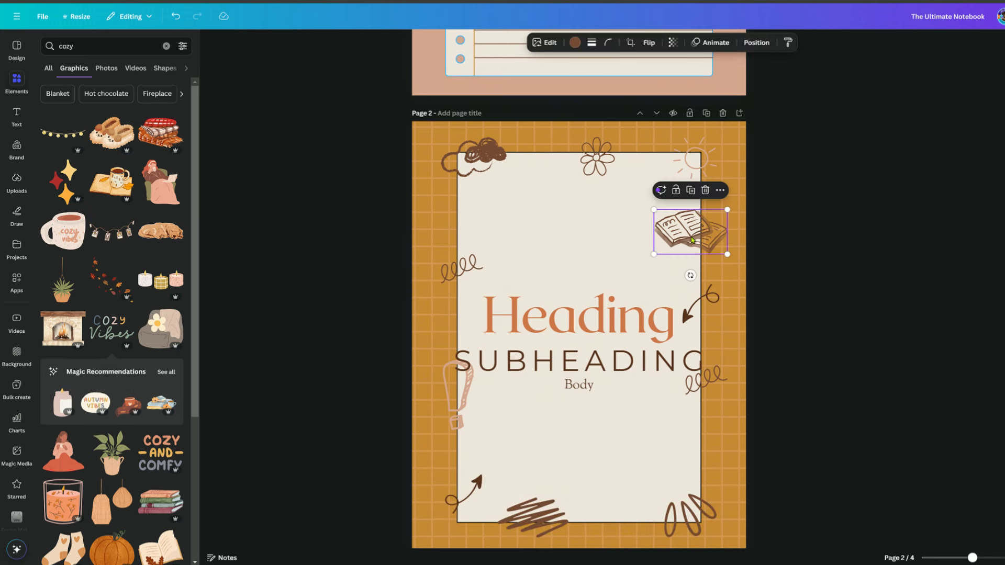
pyautogui.press('Delete')
pyautogui.click(685, 164)
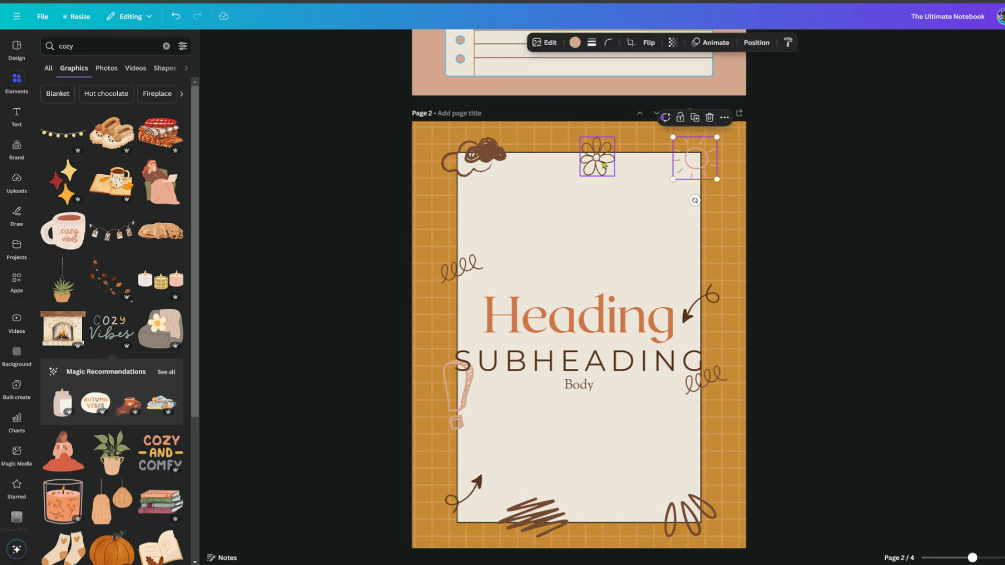
pyautogui.press('Delete')
pyautogui.click(596, 163)
pyautogui.press('Delete')
pyautogui.click(490, 163)
pyautogui.press('Delete')
pyautogui.click(460, 268)
pyautogui.press('Delete')
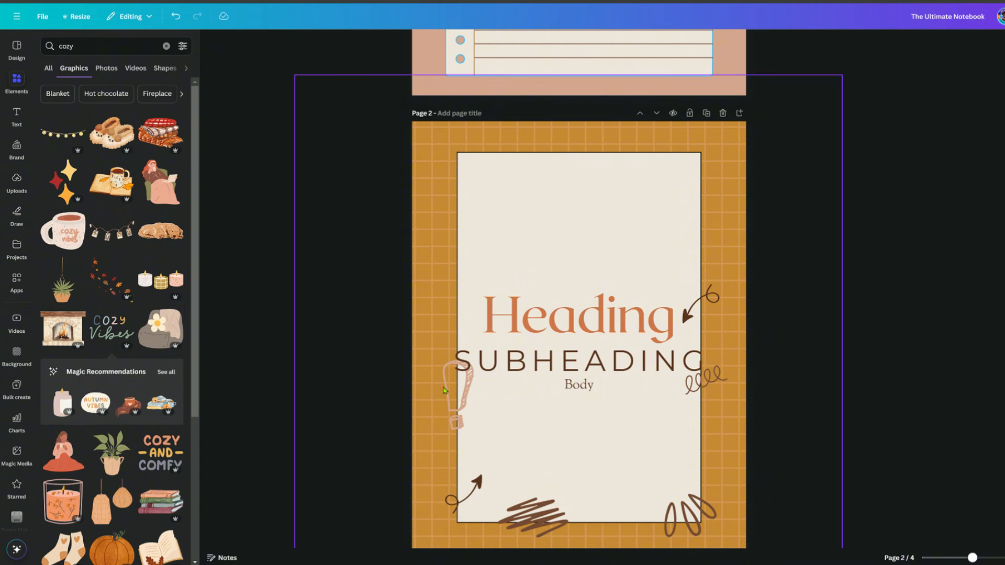
# Step: Delete the exclamation mark, both arrows, both scribbles and the right-hand squiggle from page 2
pyautogui.click(457, 392)
pyautogui.press('Delete')
pyautogui.click(475, 479)
pyautogui.press('Delete')
pyautogui.click(531, 516)
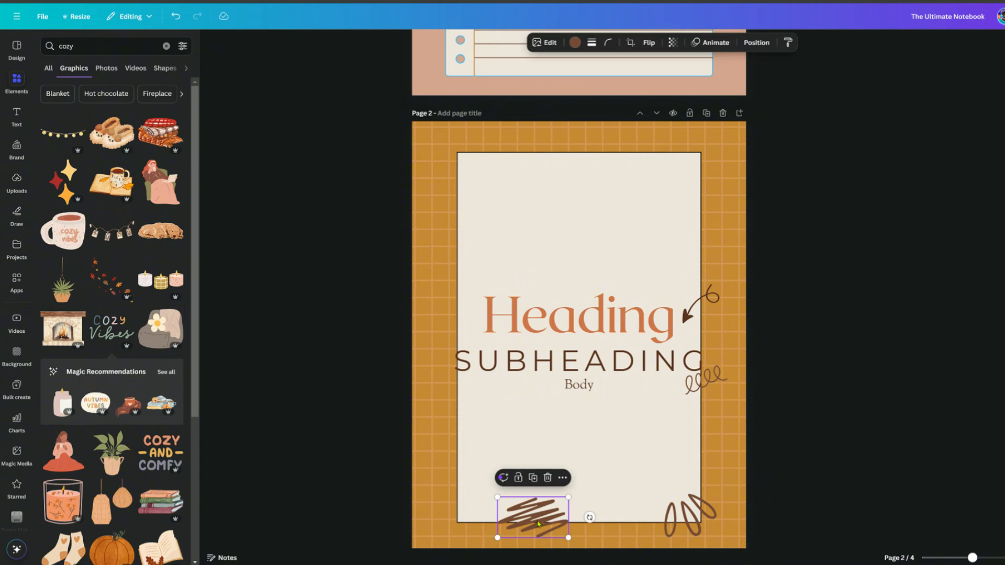
pyautogui.press('Delete')
pyautogui.click(680, 530)
pyautogui.press('Delete')
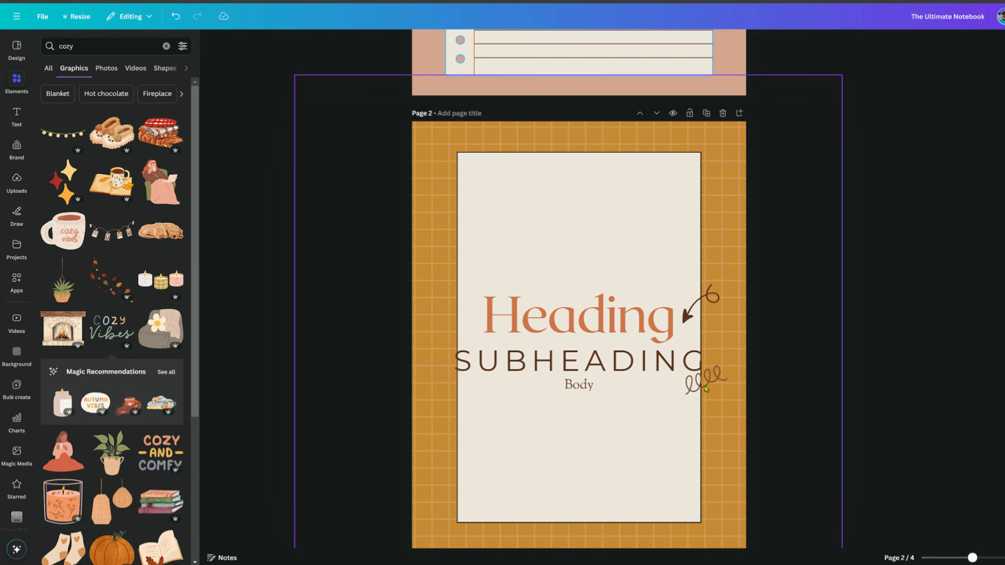
pyautogui.click(706, 379)
pyautogui.press('Delete')
pyautogui.click(680, 303)
pyautogui.press('Delete')
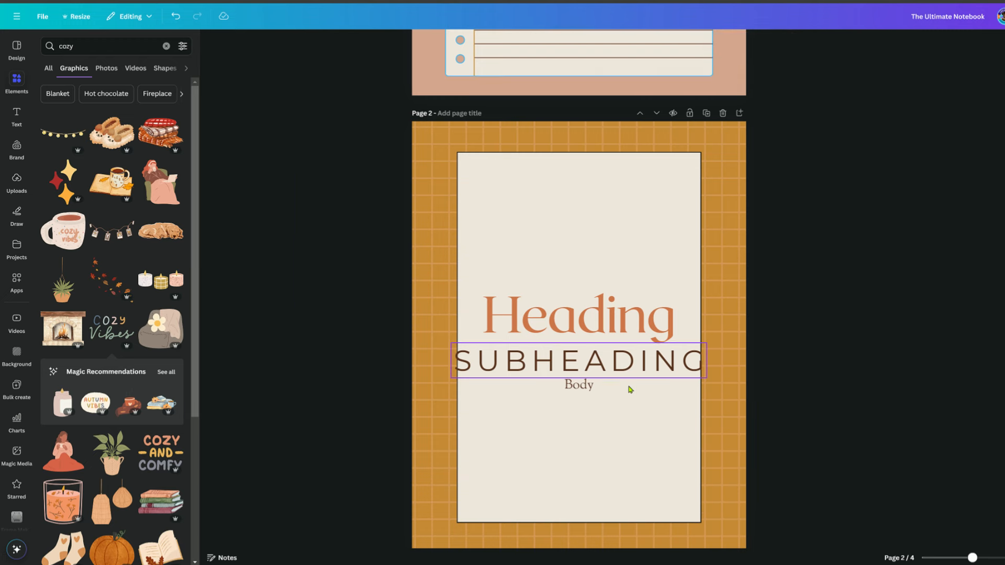
# Step: Delete the Subheading, Heading and Body text from page 2
pyautogui.click(602, 370)
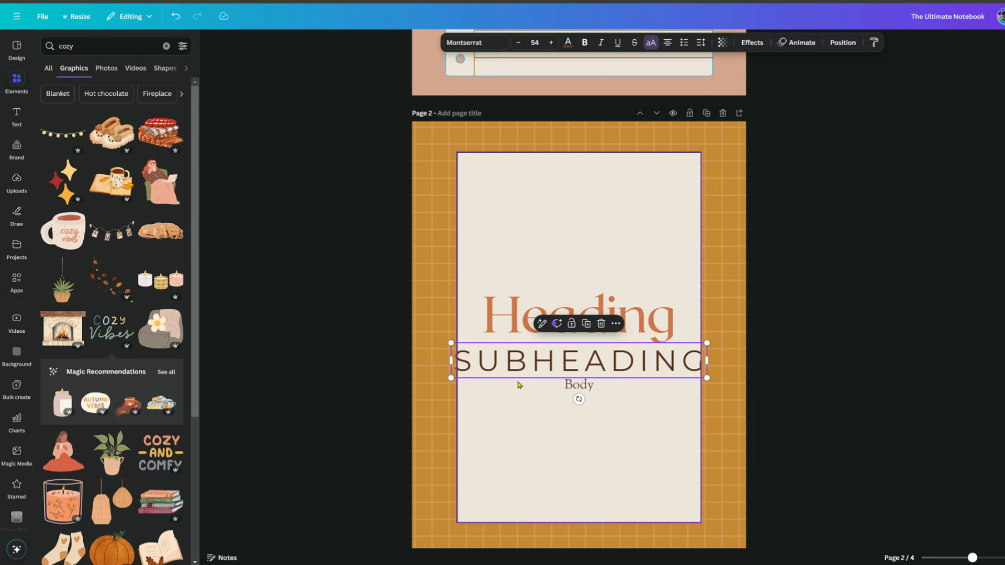
pyautogui.press('Delete')
pyautogui.click(515, 332)
pyautogui.press('Delete')
pyautogui.click(573, 385)
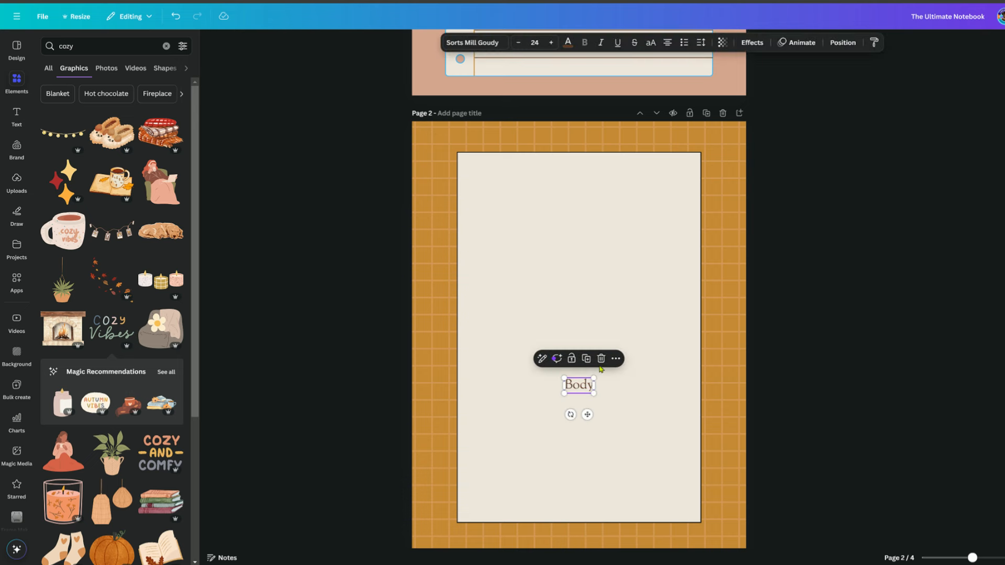
pyautogui.press('Delete')
# Step: Enlarge the cream sheet on page 2 and centre it, leaving a narrow golden border all round
pyautogui.click(690, 515)
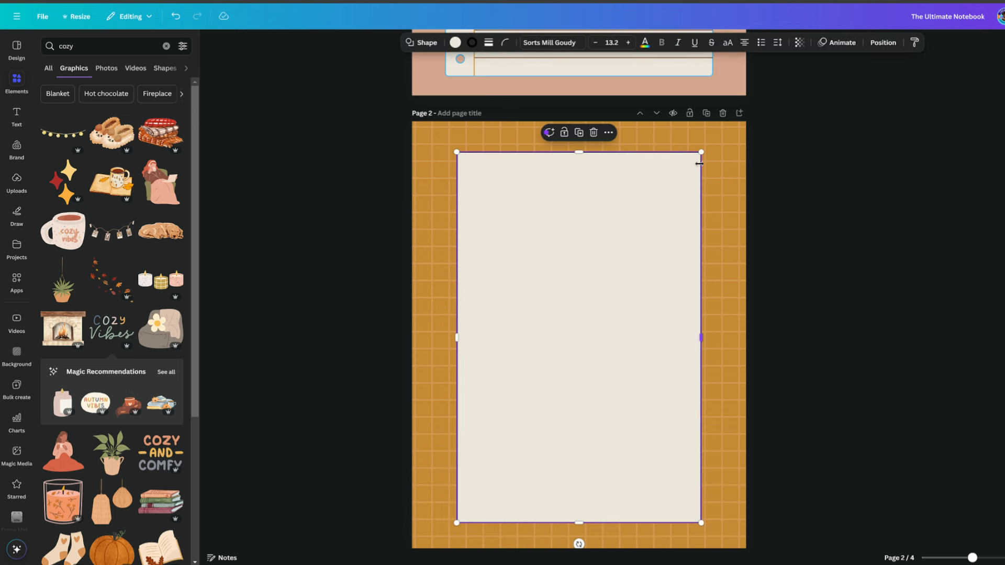
pyautogui.moveTo(701, 153); pyautogui.dragTo(751, 118)
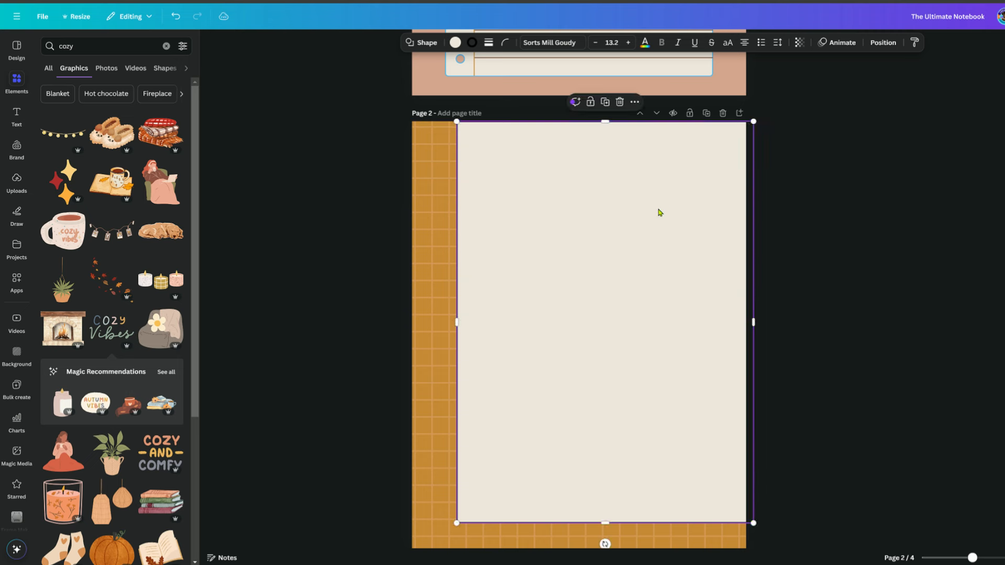
pyautogui.moveTo(657, 210); pyautogui.dragTo(635, 227)
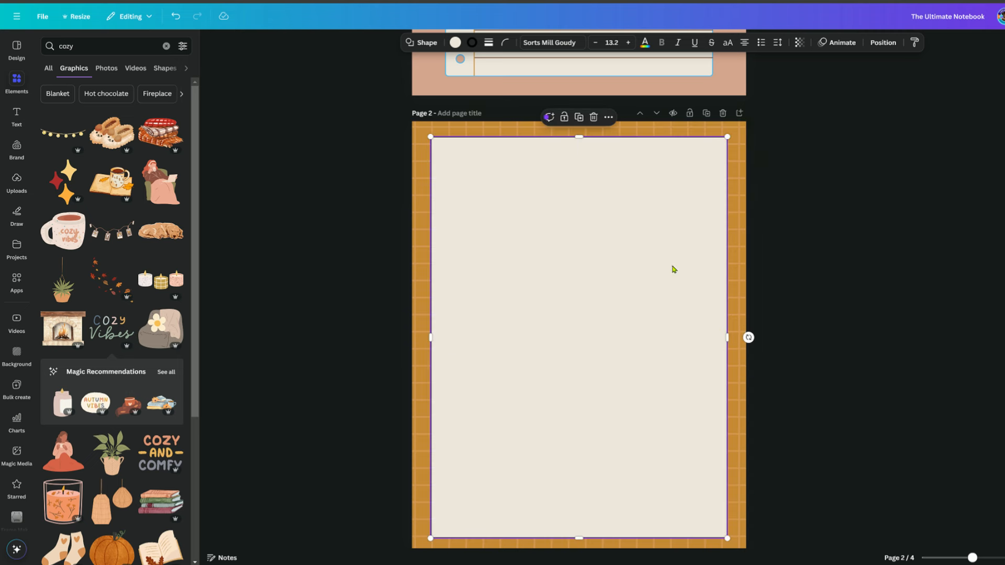
pyautogui.moveTo(674, 270)
pyautogui.mouseDown()
pyautogui.moveTo(666, 265)
pyautogui.moveTo(673, 269)
pyautogui.mouseUp()
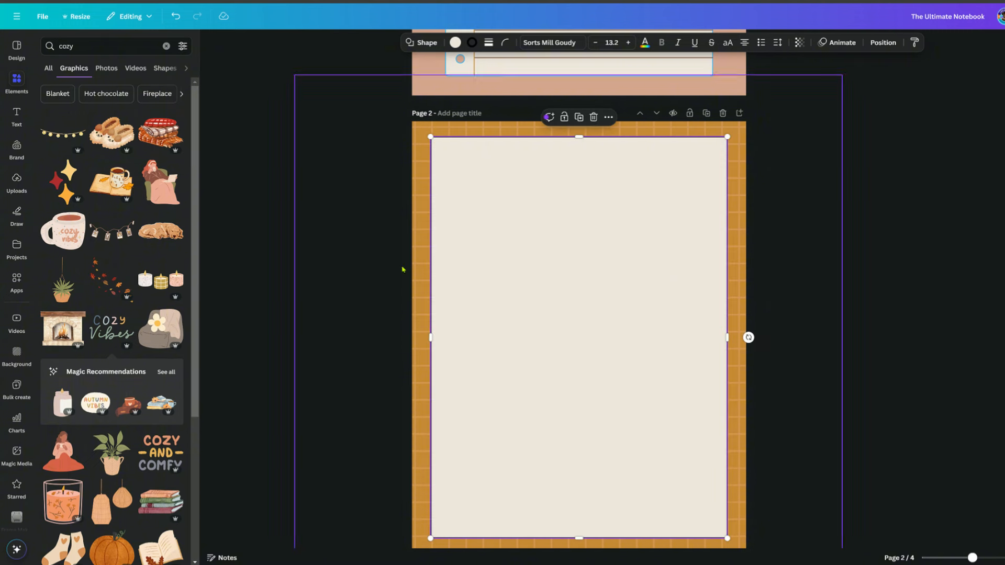
pyautogui.click(353, 274)
# Step: Add the cozy bunting graphic to page 2 and hang it at the top centre of the cream sheet
pyautogui.scroll(-5, 111, 344)
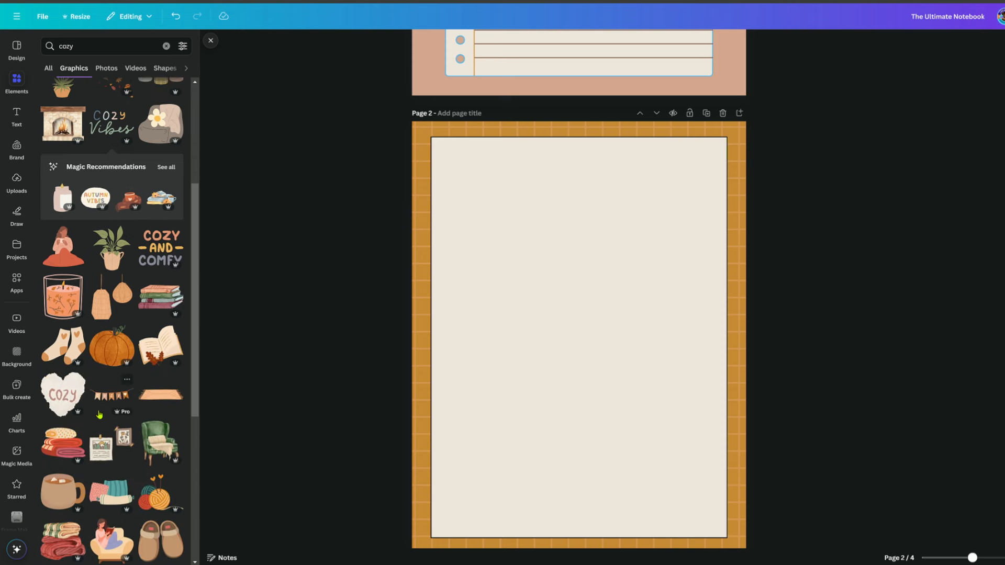
pyautogui.click(107, 401)
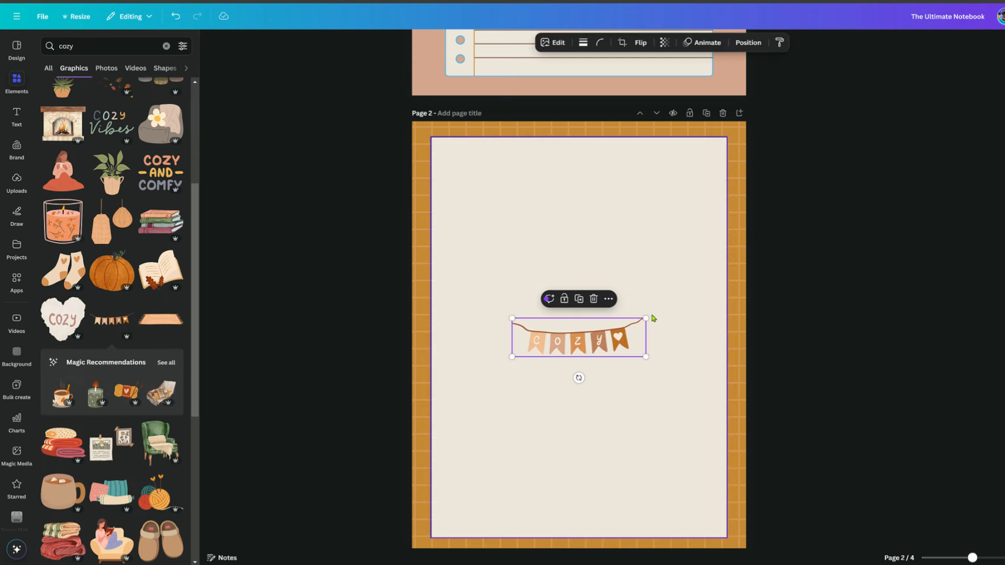
pyautogui.click(647, 328)
pyautogui.click(627, 340)
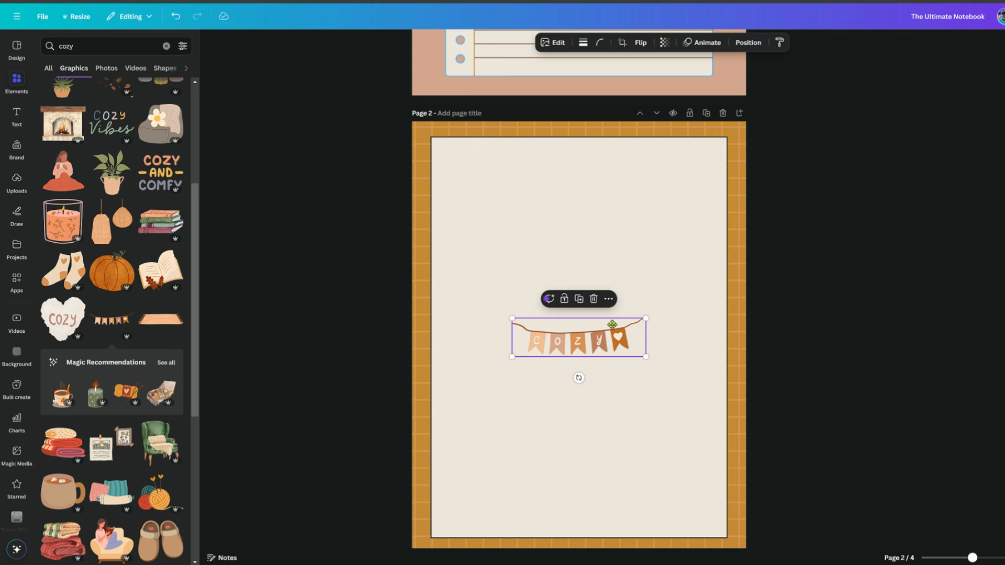
pyautogui.moveTo(612, 324); pyautogui.dragTo(615, 159)
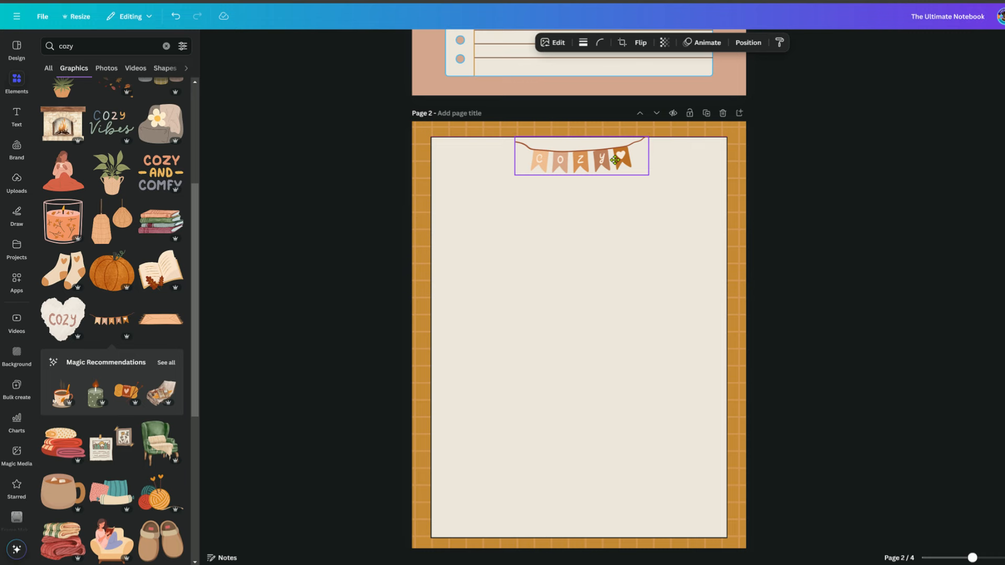
# Step: Add the brick fireplace graphic to page 2, shrunk to about a third of its width, in the sheet's lower-left corner
pyautogui.click(63, 123)
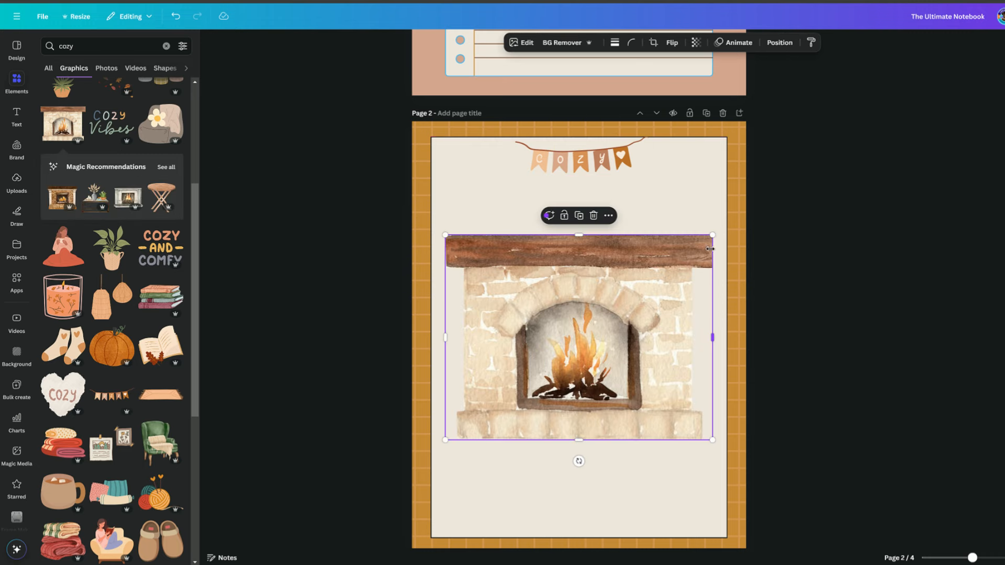
pyautogui.moveTo(710, 239); pyautogui.dragTo(560, 394)
pyautogui.moveTo(507, 415); pyautogui.dragTo(500, 508)
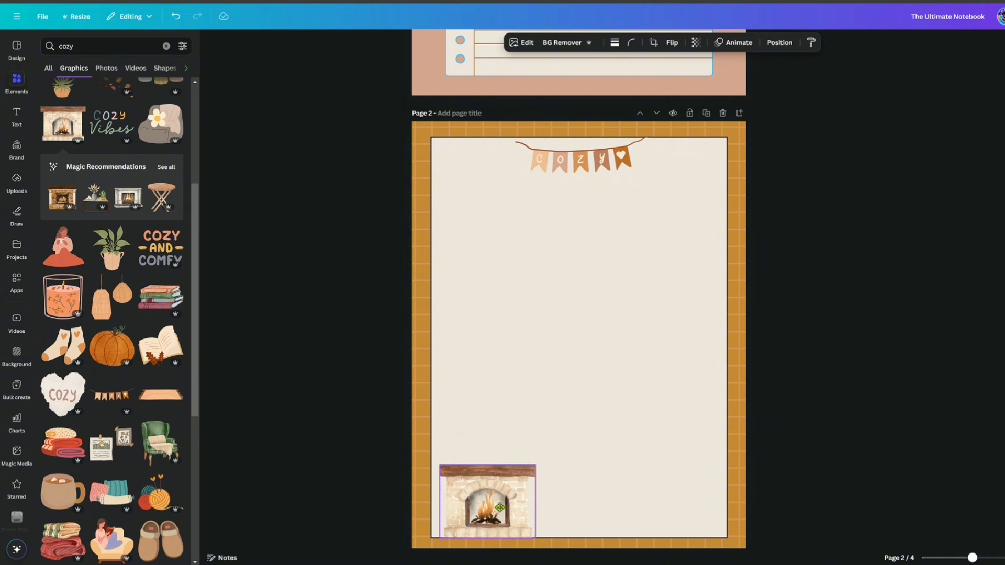
# Step: Shrink the cozy bunting to about the fireplace's width and move it down onto the mantel
pyautogui.click(612, 166)
pyautogui.moveTo(649, 138); pyautogui.dragTo(619, 147)
pyautogui.moveTo(593, 177); pyautogui.dragTo(557, 450)
pyautogui.rightClick(557, 450)
pyautogui.moveTo(601, 410)
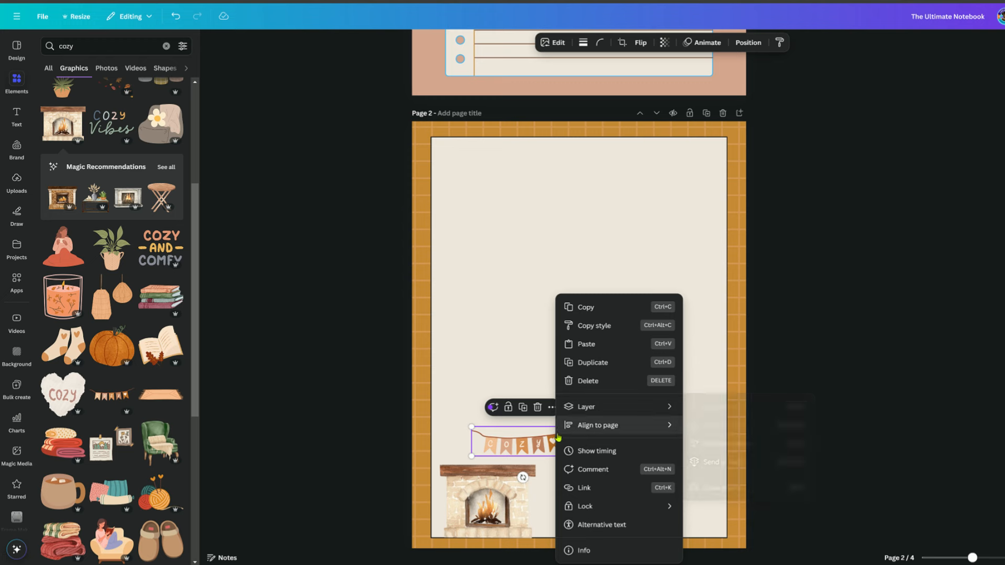
pyautogui.click(535, 446)
pyautogui.moveTo(536, 446); pyautogui.dragTo(535, 467)
# Step: Bring the bunting to the front and align it across the fireplace just below the wooden mantel
pyautogui.rightClick(545, 468)
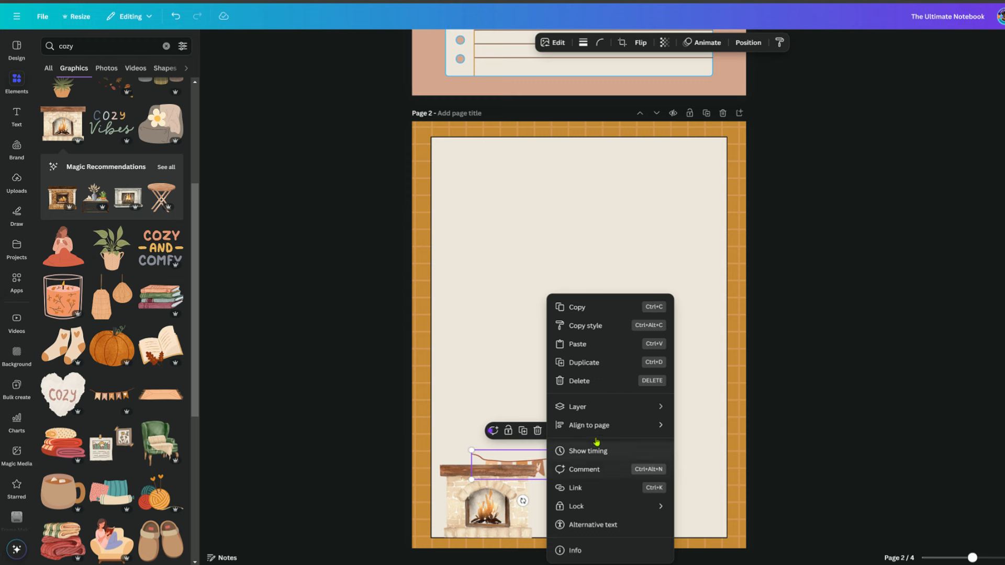
pyautogui.moveTo(606, 403)
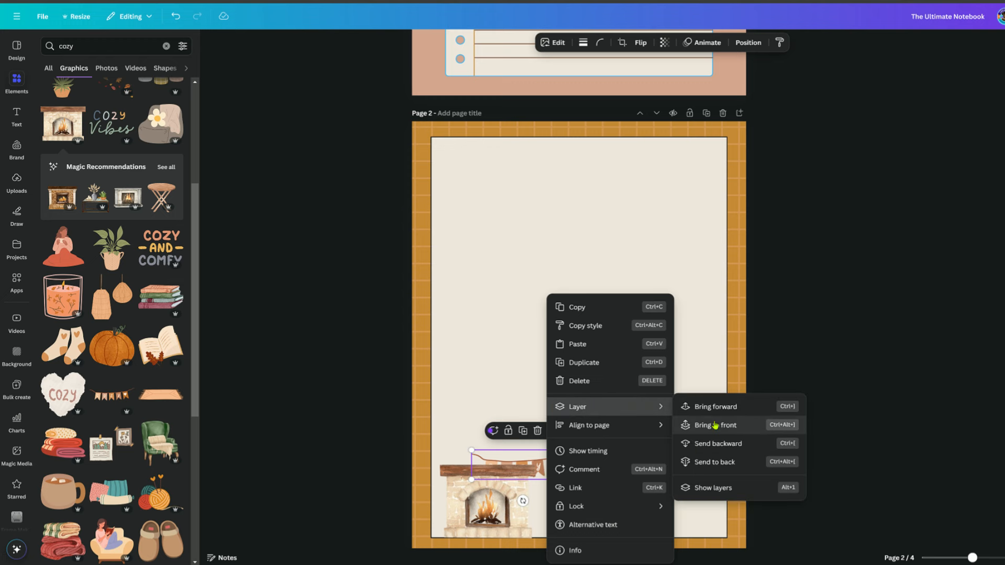
pyautogui.click(687, 424)
pyautogui.moveTo(554, 466)
pyautogui.mouseDown()
pyautogui.moveTo(521, 474)
pyautogui.moveTo(536, 463)
pyautogui.mouseUp()
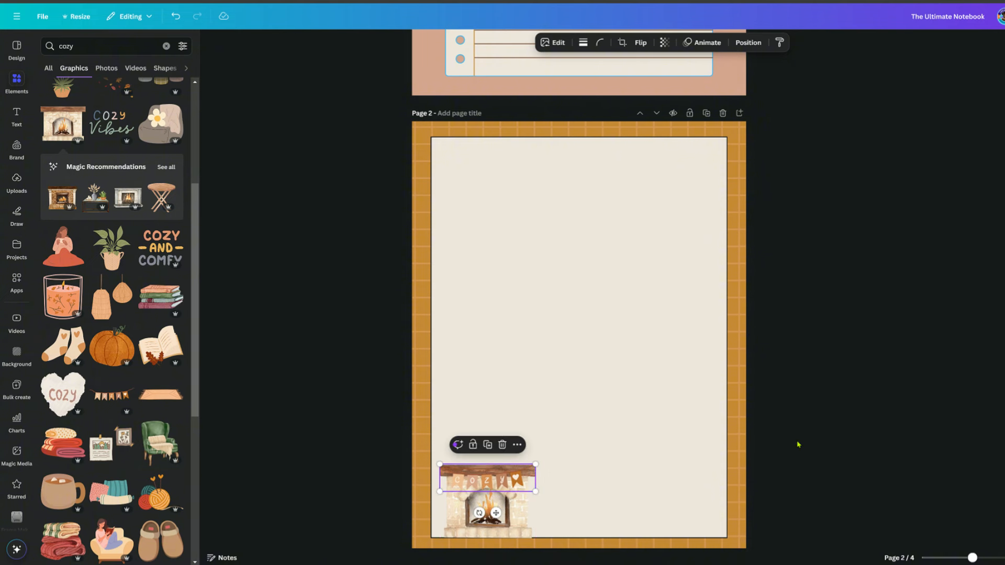
pyautogui.click(771, 442)
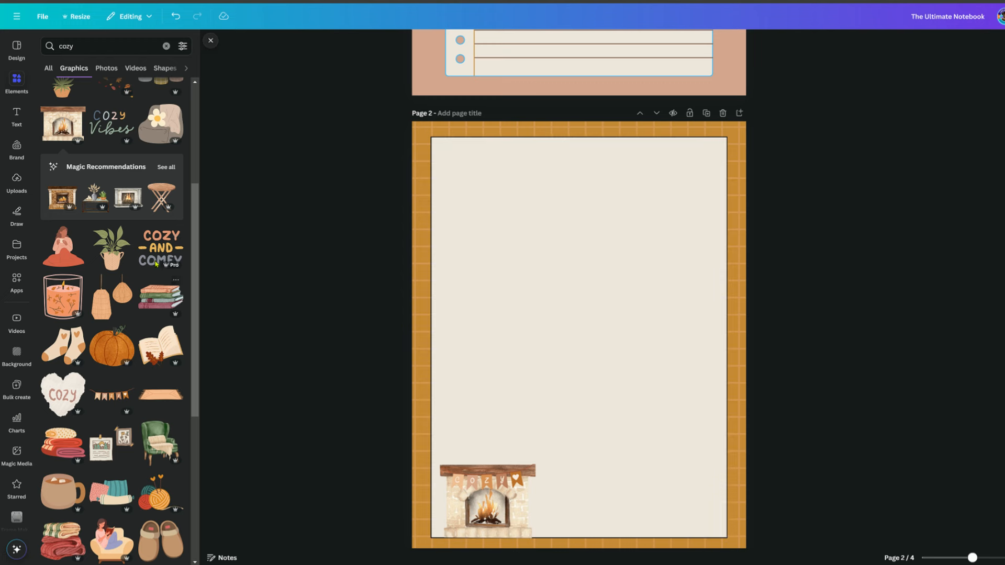
# Step: Add the open book with autumn leaves graphic to page 2, shrunk and placed over the cream sheet's upper-right corner
pyautogui.scroll(-1, 151, 320)
pyautogui.scroll(-2, 151, 320)
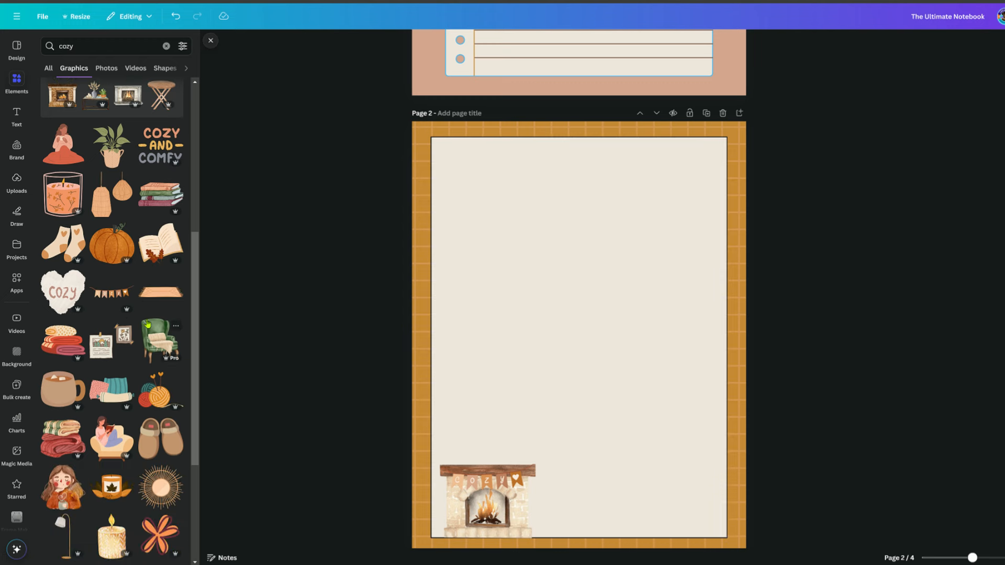
pyautogui.scroll(-1, 126, 321)
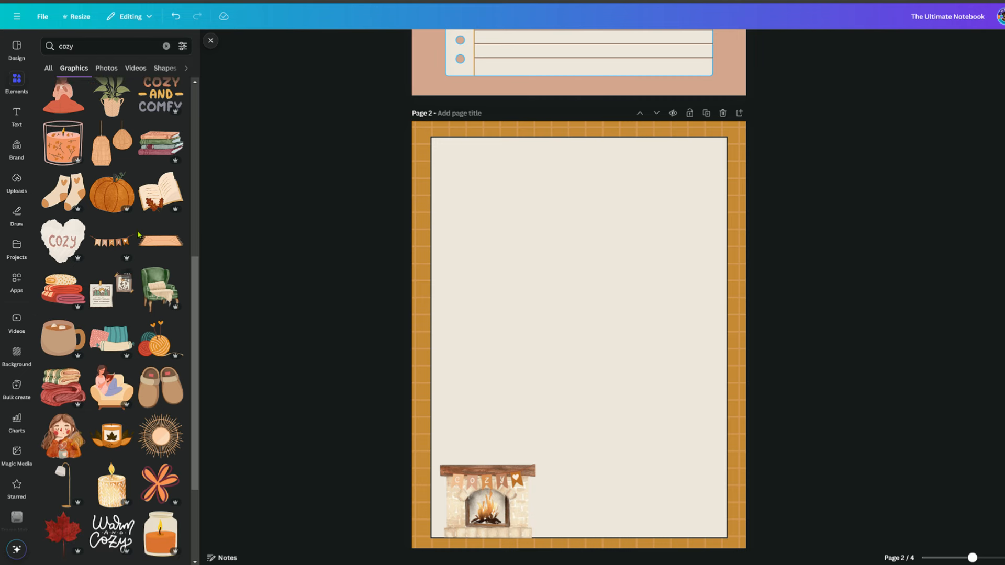
pyautogui.click(156, 199)
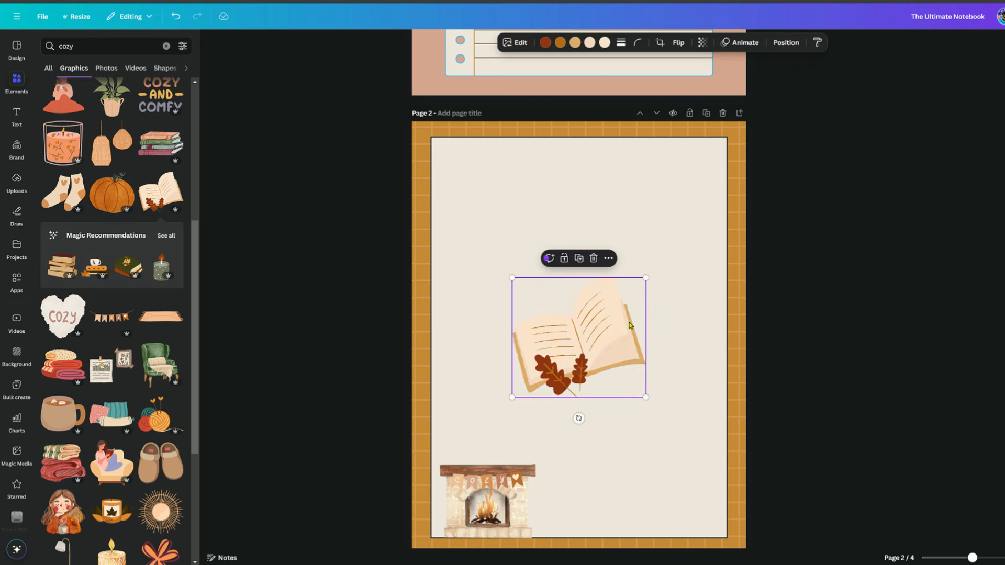
pyautogui.moveTo(648, 275); pyautogui.dragTo(594, 327)
pyautogui.moveTo(569, 369); pyautogui.dragTo(712, 170)
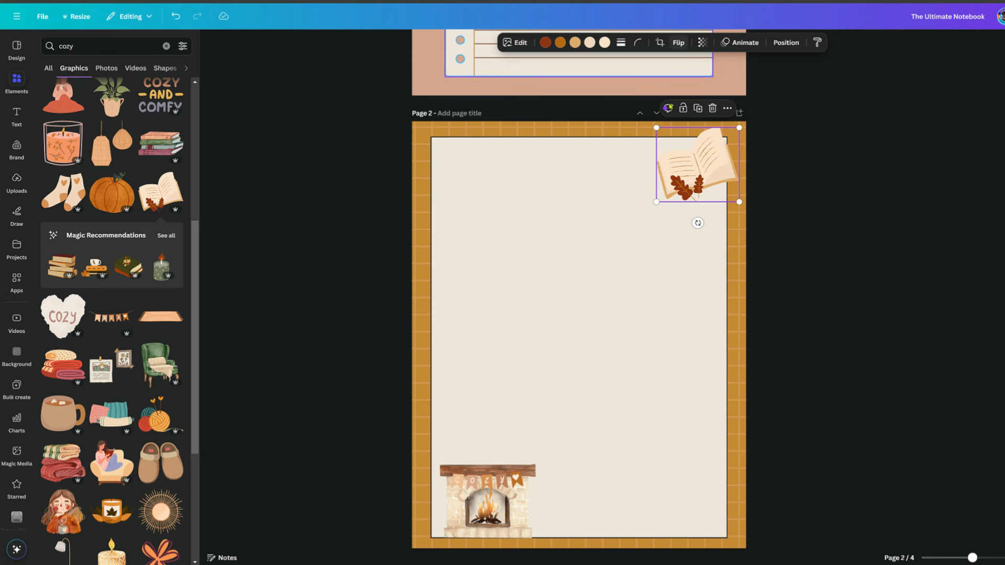
pyautogui.click(883, 418)
# Step: Delete the date label, its slashes and its underline from the header of page 3
pyautogui.scroll(-10, 832, 359)
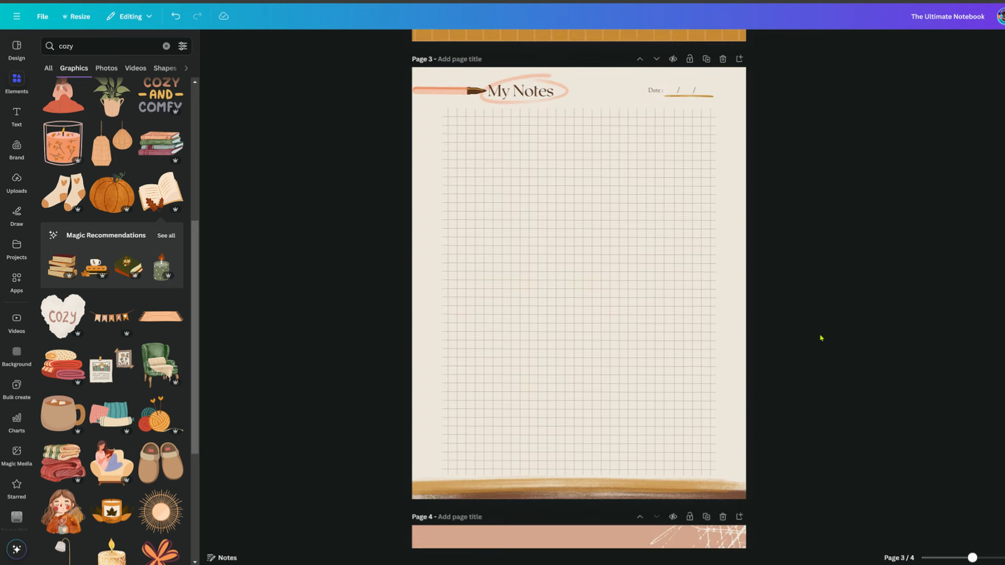
pyautogui.click(687, 92)
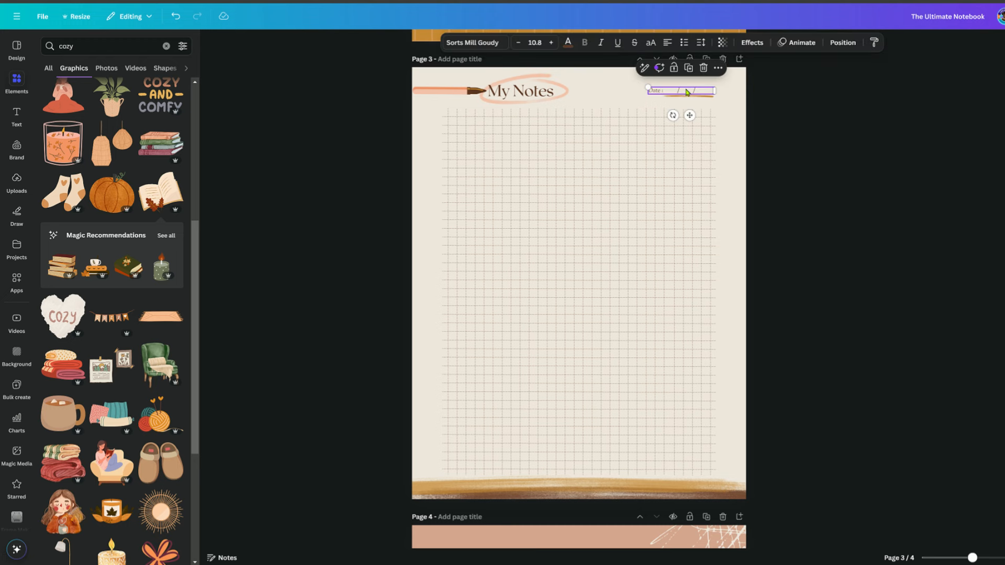
pyautogui.click(692, 90)
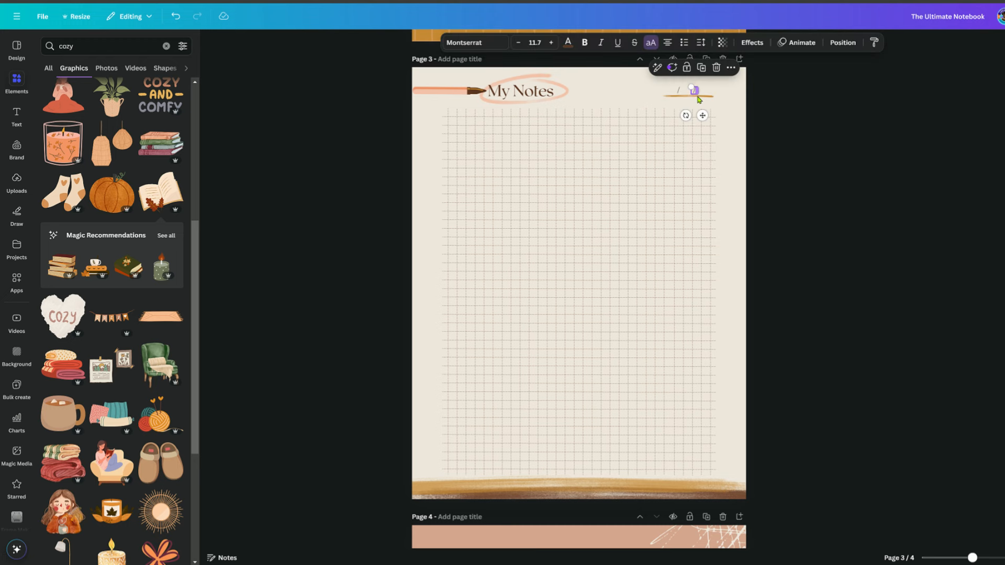
pyautogui.press('Delete')
pyautogui.click(686, 96)
pyautogui.press('Delete')
pyautogui.click(679, 91)
pyautogui.press('Delete')
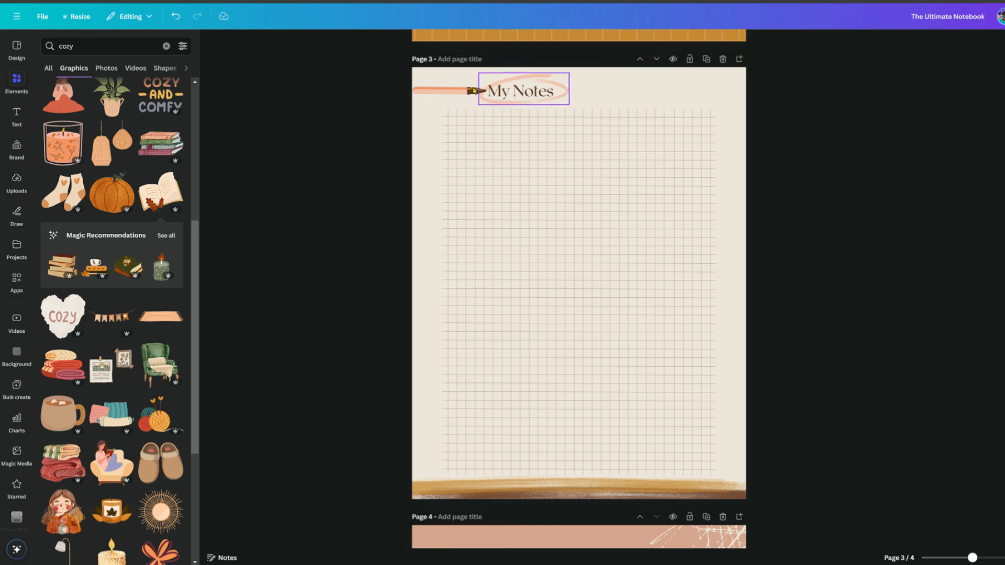
# Step: Delete the paintbrush, the "My Notes" title and the hand-drawn oval from the header of page 3
pyautogui.click(453, 94)
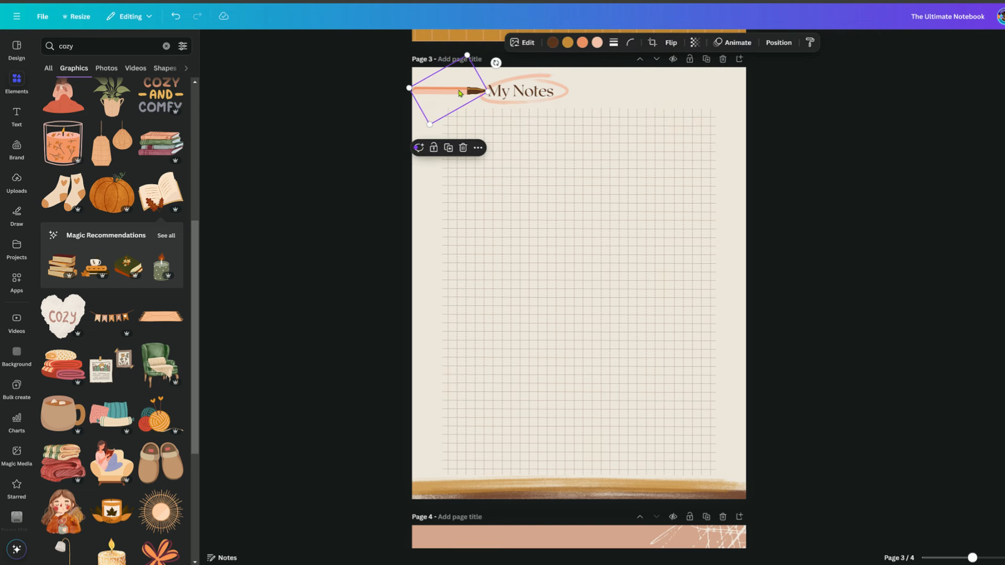
pyautogui.press('Delete')
pyautogui.click(526, 92)
pyautogui.press('Delete')
pyautogui.click(559, 91)
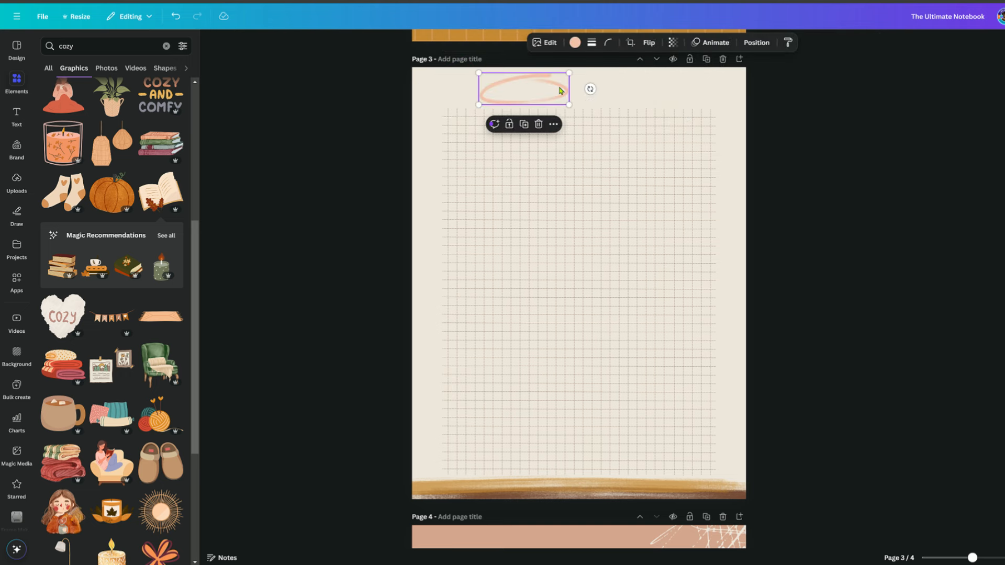
pyautogui.press('Delete')
# Step: Enlarge the grid on page 3 up into the cleared header area and centre it horizontally above the brush-stroke border
pyautogui.click(556, 251)
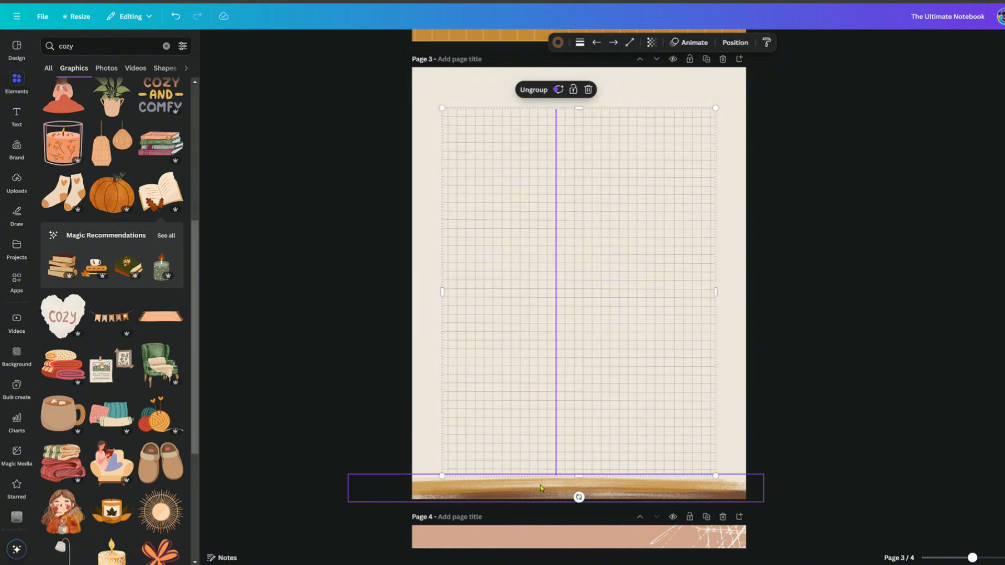
pyautogui.moveTo(443, 107); pyautogui.dragTo(418, 76)
pyautogui.moveTo(597, 233)
pyautogui.mouseDown()
pyautogui.moveTo(614, 233)
pyautogui.moveTo(607, 228)
pyautogui.mouseUp()
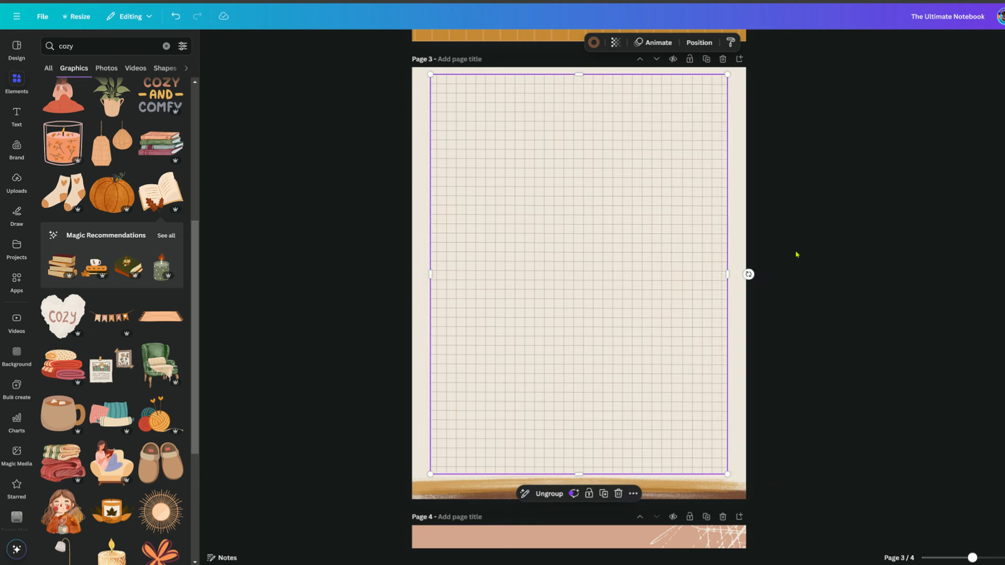
pyautogui.click(870, 264)
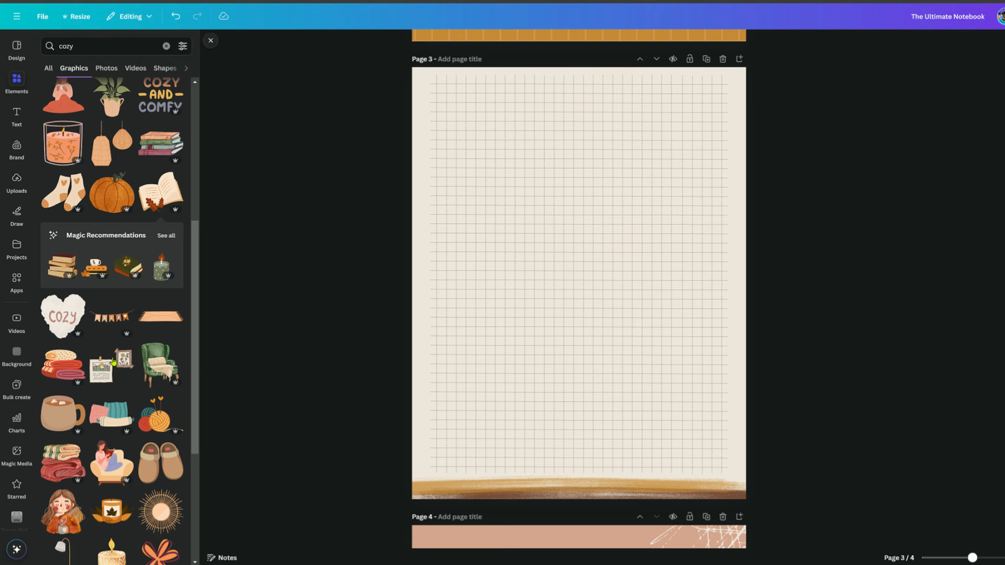
# Step: Add the orange jar candle graphic to page 3, slightly reduced and standing on the brush-stroke border near the page's centre
pyautogui.scroll(-3, 112, 348)
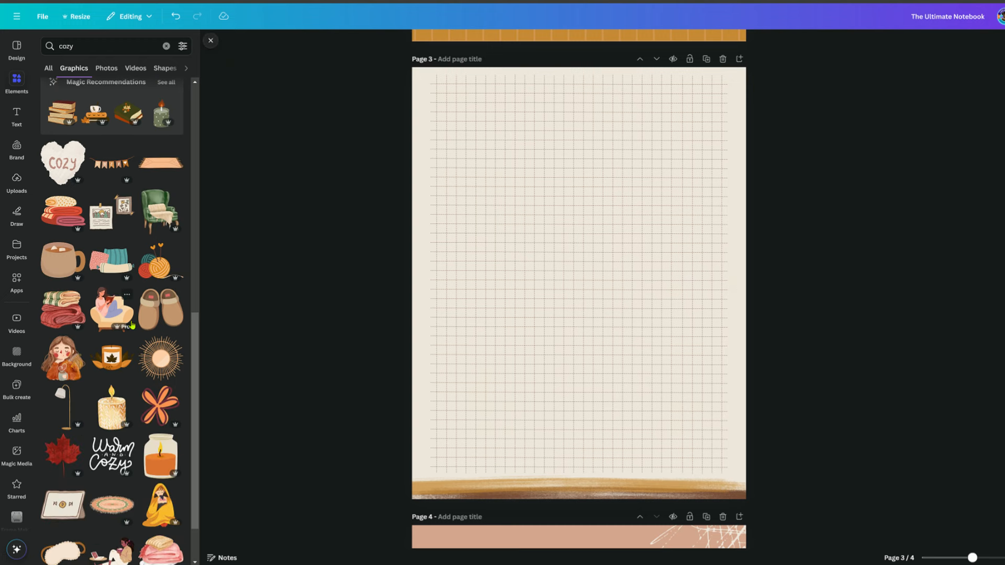
pyautogui.scroll(-4, 132, 325)
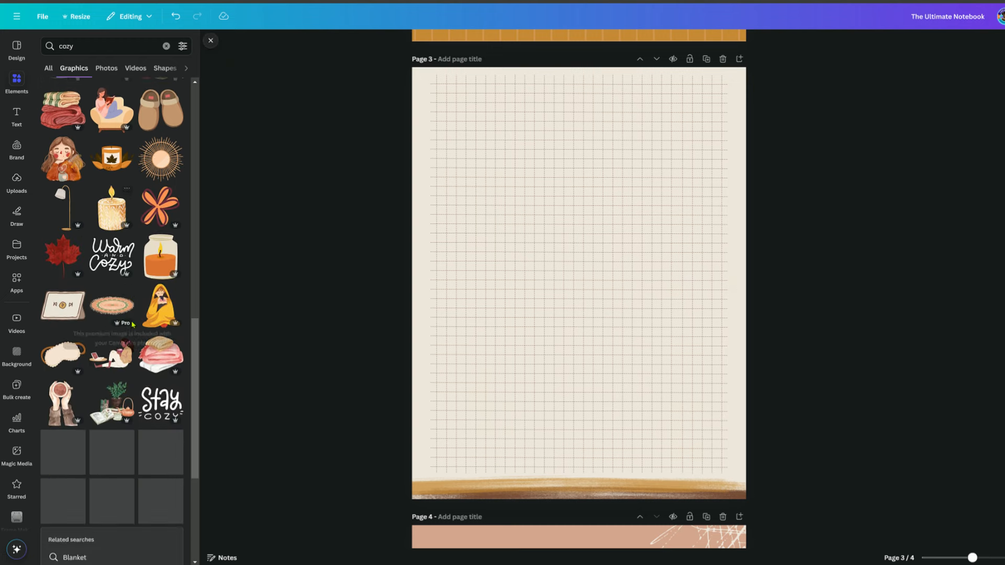
pyautogui.scroll(-2, 132, 326)
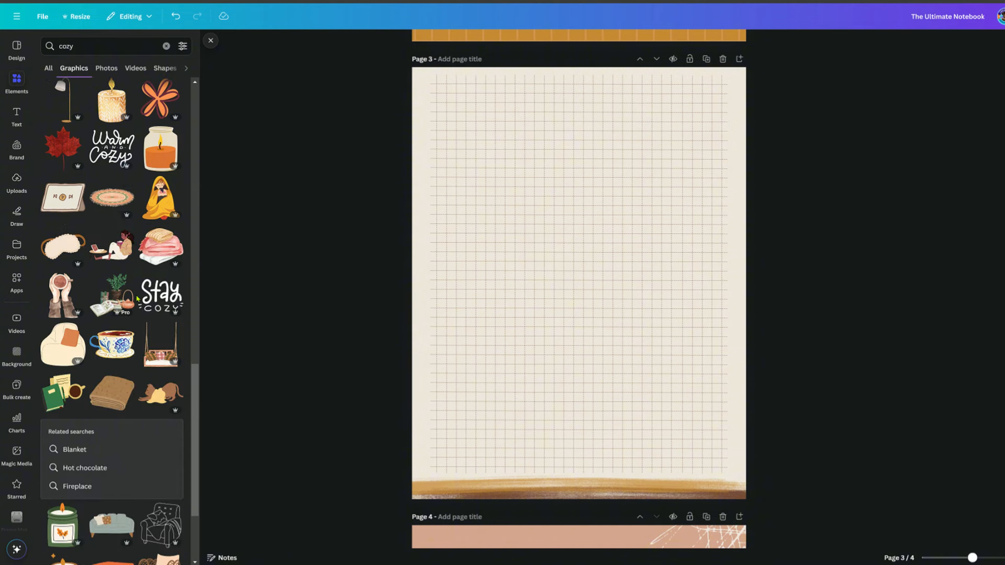
pyautogui.click(161, 149)
pyautogui.moveTo(656, 353); pyautogui.dragTo(652, 329)
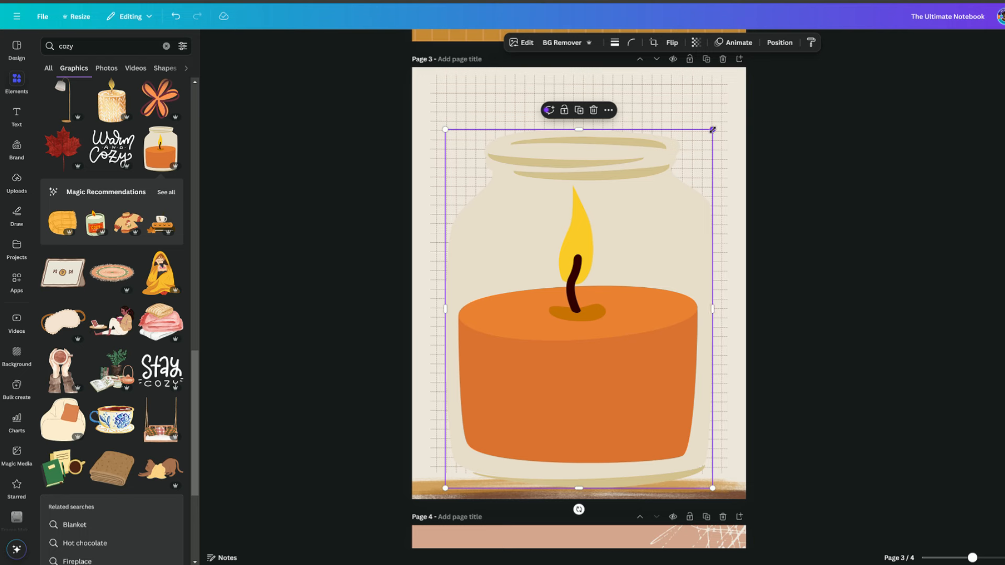
pyautogui.moveTo(712, 130); pyautogui.dragTo(683, 171)
pyautogui.moveTo(627, 311); pyautogui.dragTo(637, 300)
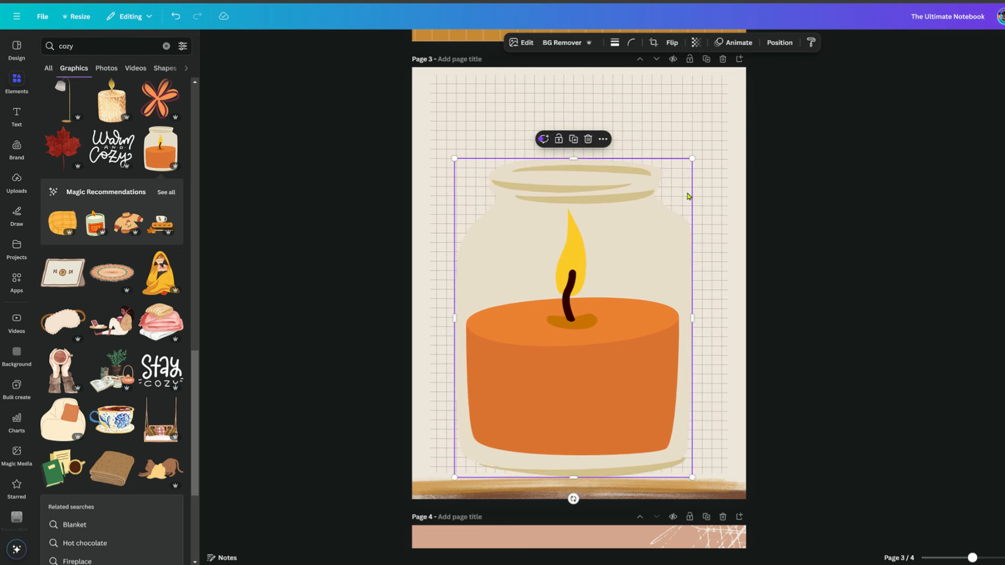
# Step: Send the jar candle backward two layers so it sits behind the grid lines
pyautogui.rightClick(596, 269)
pyautogui.moveTo(634, 379)
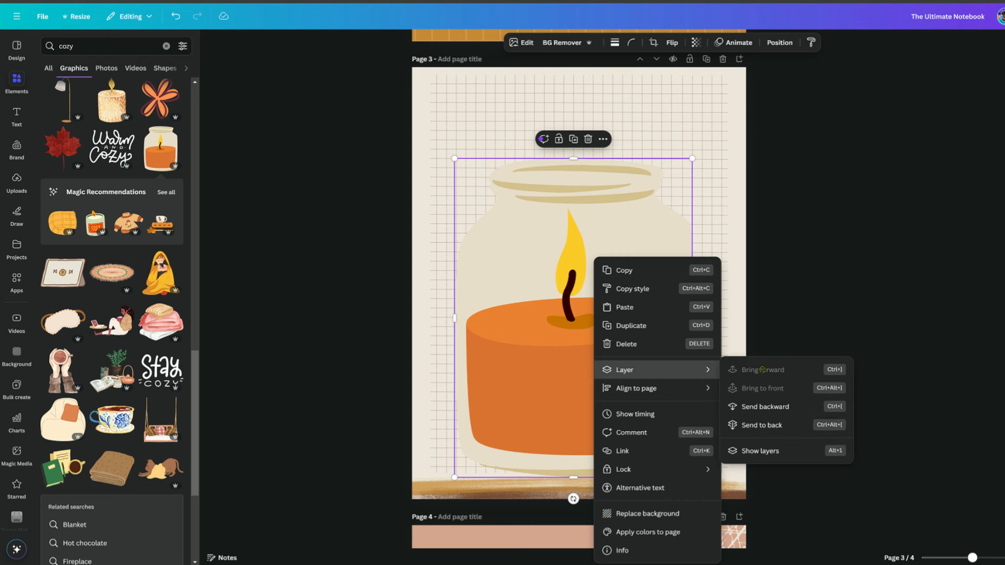
pyautogui.click(765, 409)
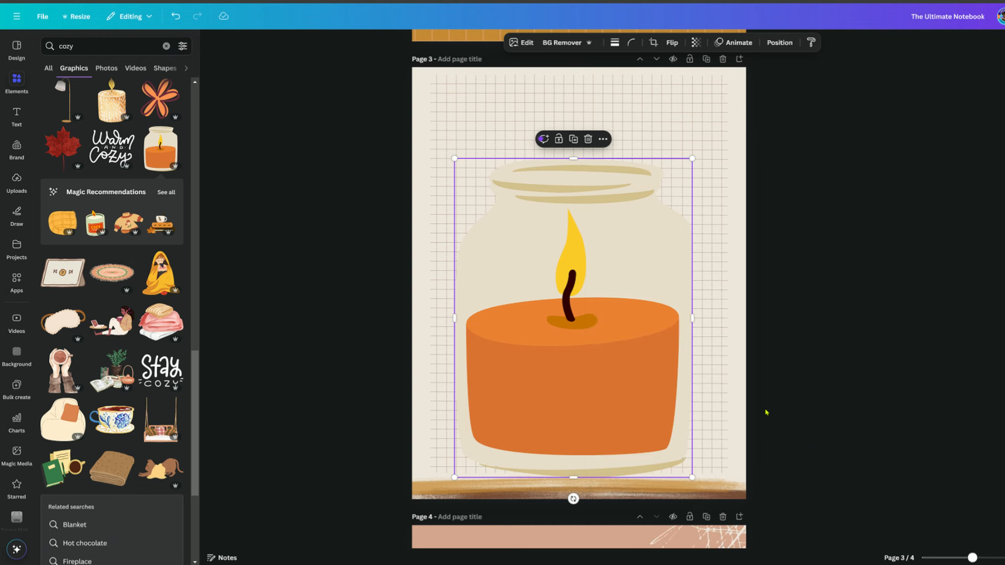
pyautogui.rightClick(591, 311)
pyautogui.moveTo(683, 370)
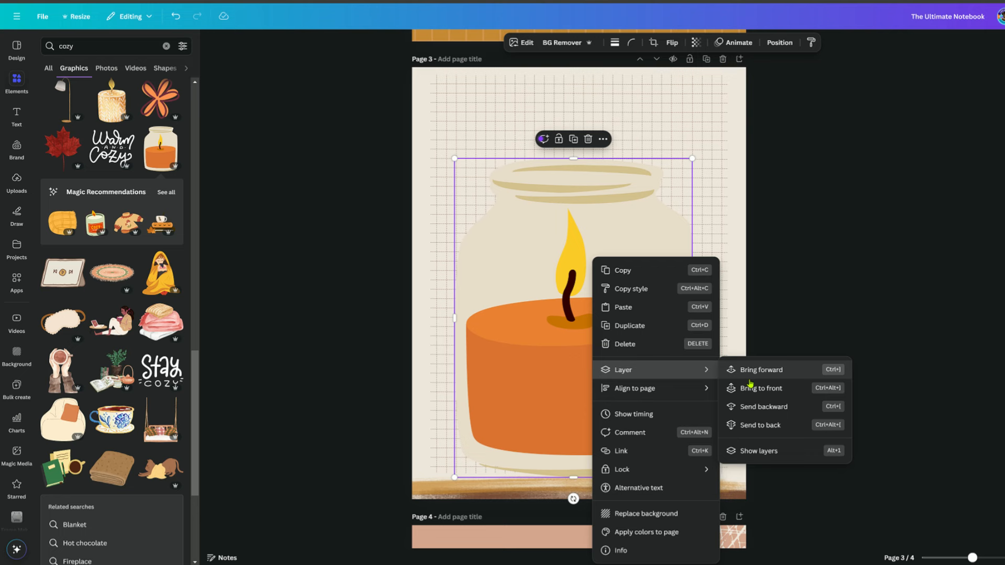
pyautogui.click(755, 407)
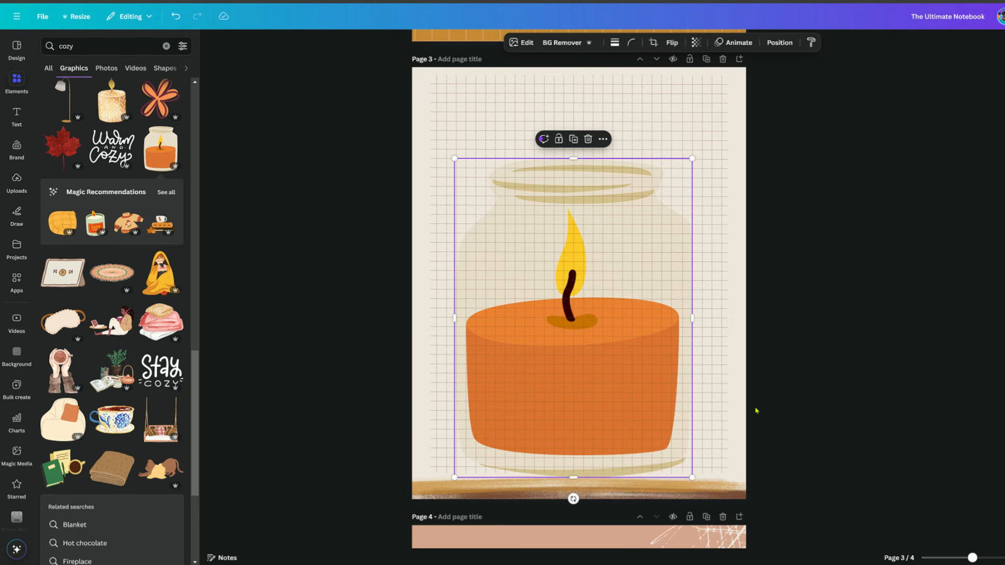
# Step: Set the jar candle's transparency to 17
pyautogui.click(700, 43)
pyautogui.moveTo(715, 80); pyautogui.dragTo(661, 92)
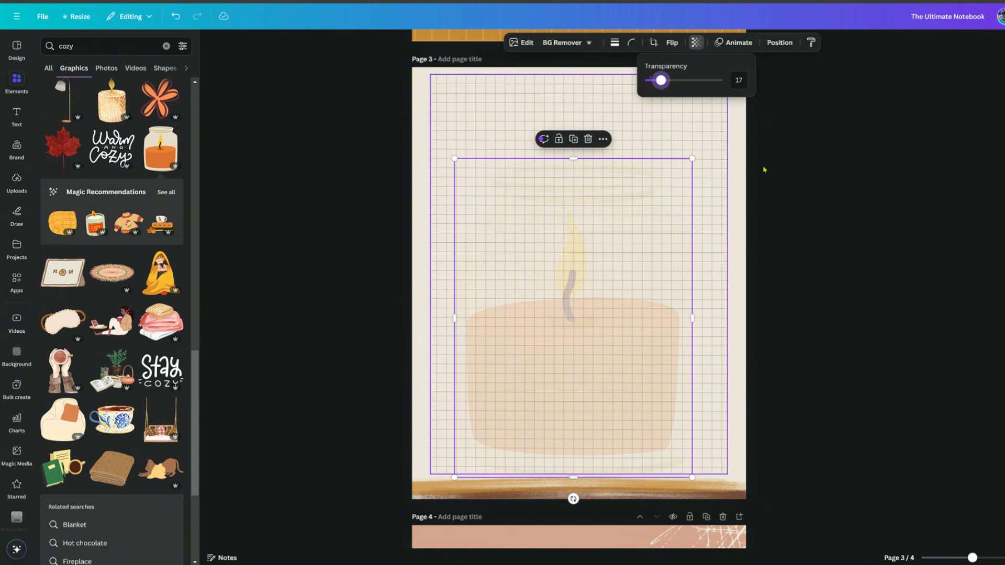
pyautogui.click(879, 251)
pyautogui.click(880, 252)
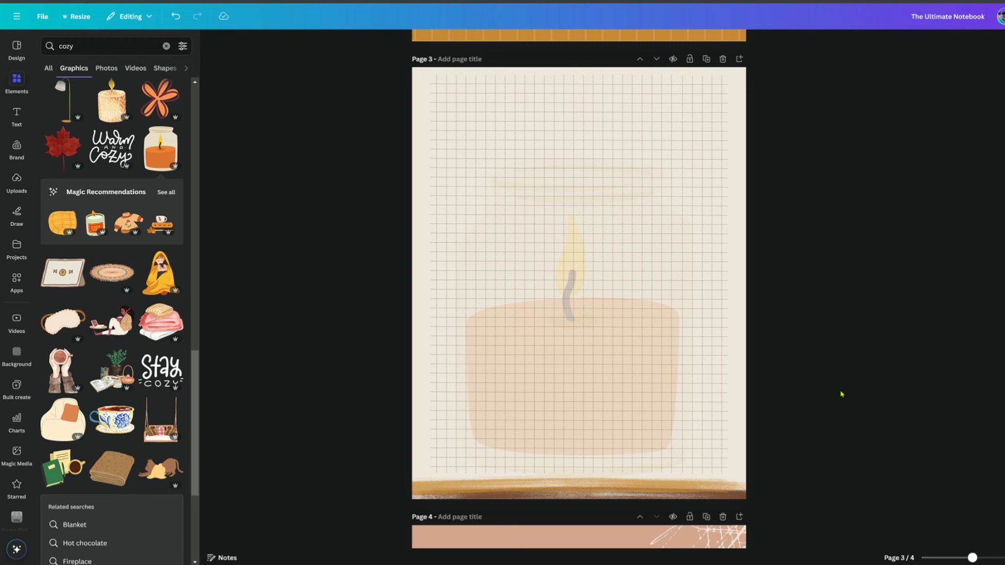
# Step: Delete the white scribbles from the upper-right and lower-left corners of page 4
pyautogui.scroll(-8, 836, 407)
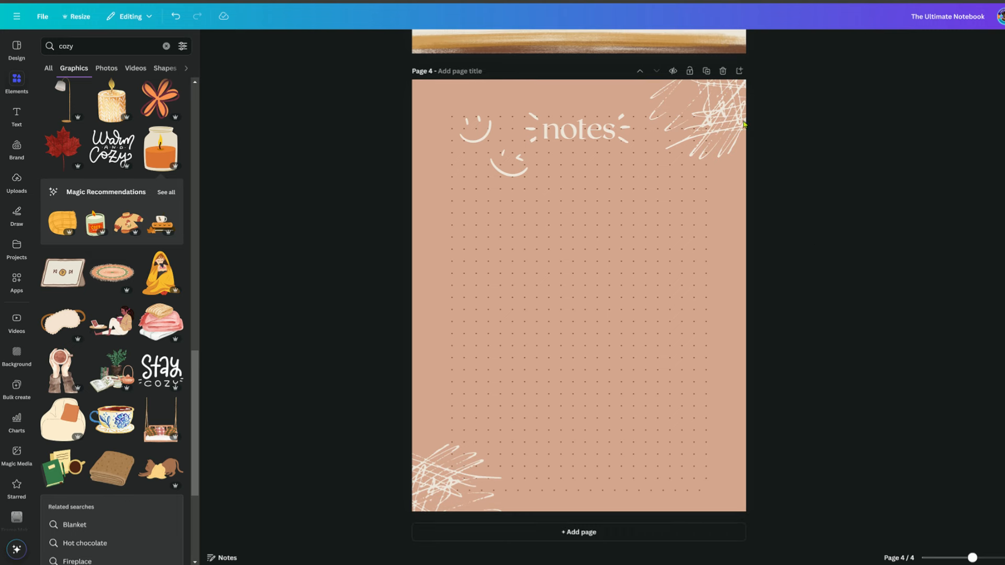
pyautogui.click(737, 120)
pyautogui.click(725, 213)
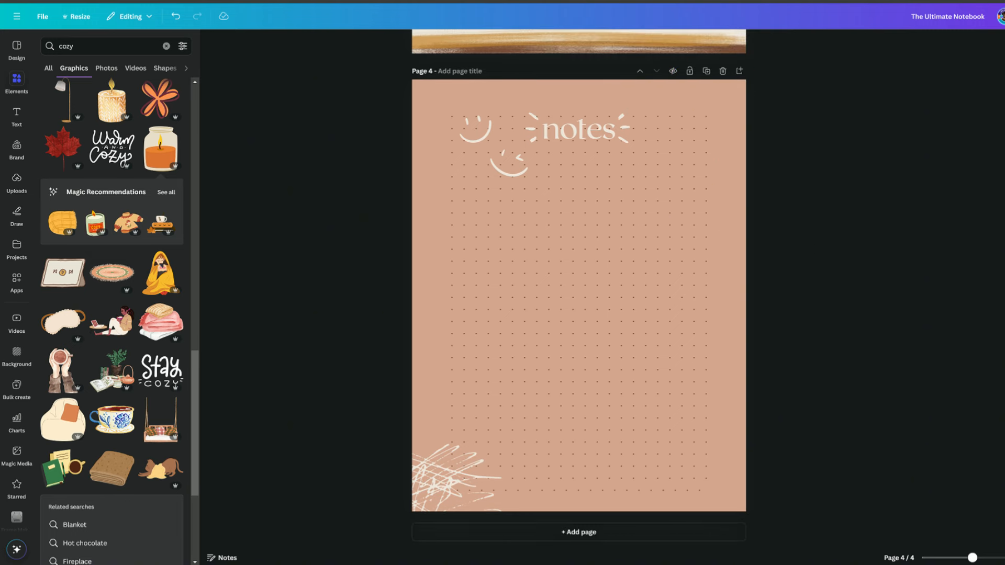
pyautogui.click(433, 498)
pyautogui.press('Delete')
# Step: Delete the two smiley faces from page 4
pyautogui.click(474, 137)
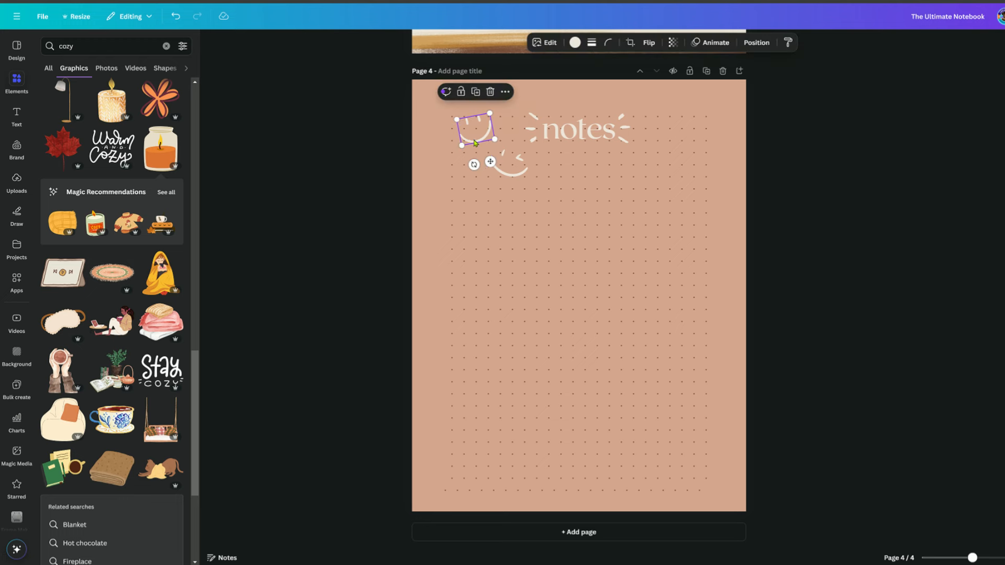
pyautogui.press('Delete')
pyautogui.click(503, 173)
pyautogui.press('Delete')
# Step: Delete the "notes" title and the ray marks on both sides of it from page 4
pyautogui.click(576, 135)
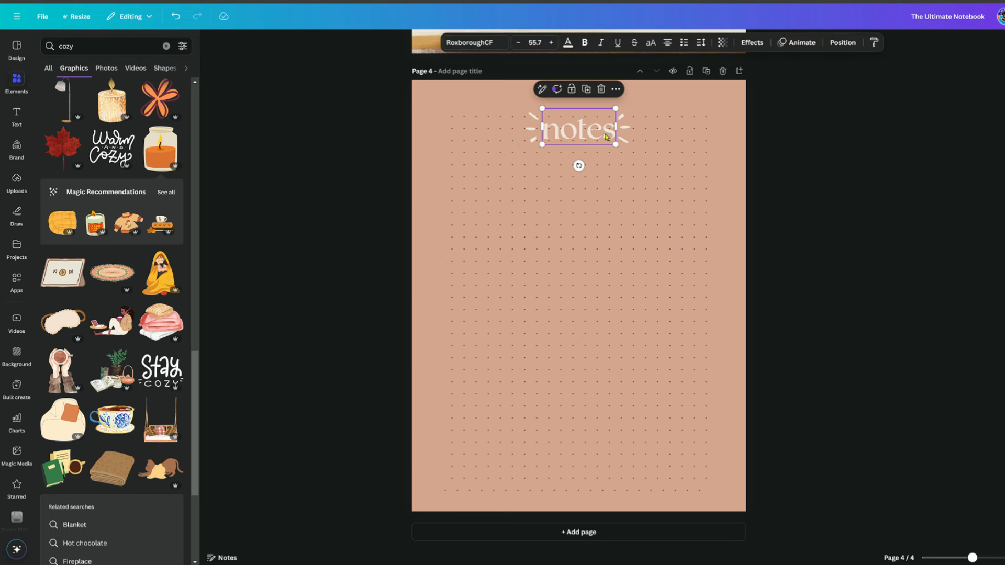
pyautogui.press('Delete')
pyautogui.click(623, 141)
pyautogui.press('Delete')
pyautogui.click(531, 141)
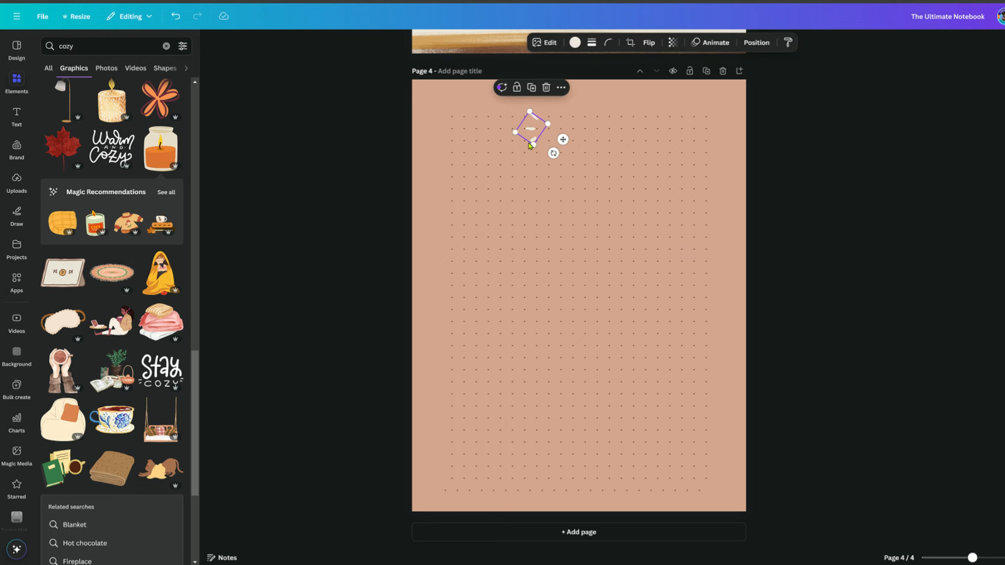
pyautogui.press('Delete')
pyautogui.click(524, 237)
pyautogui.press('Delete')
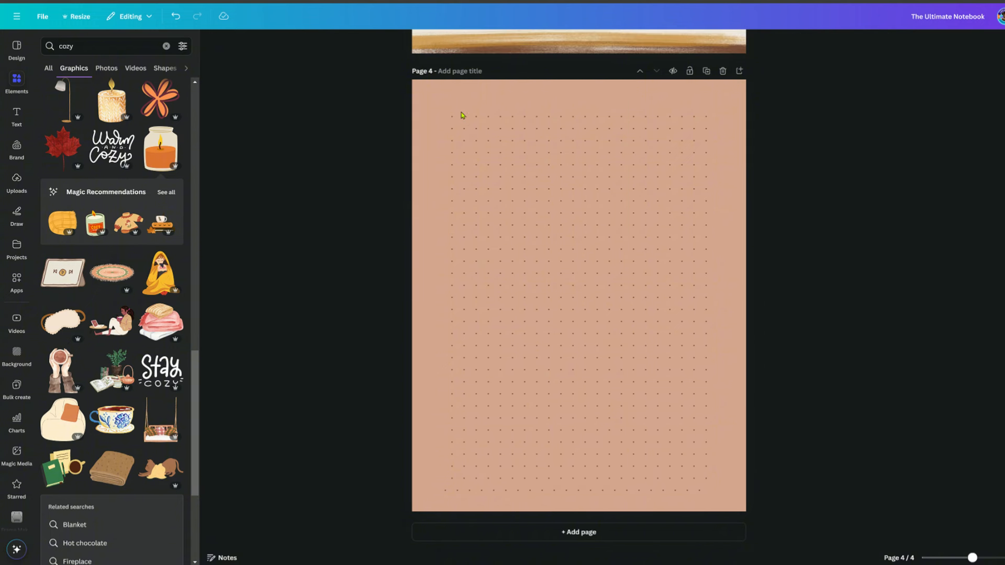
# Step: Select all the dotted rows on page 4 and align them to their common centre
pyautogui.click(489, 117)
pyautogui.moveTo(378, 100); pyautogui.dragTo(867, 497)
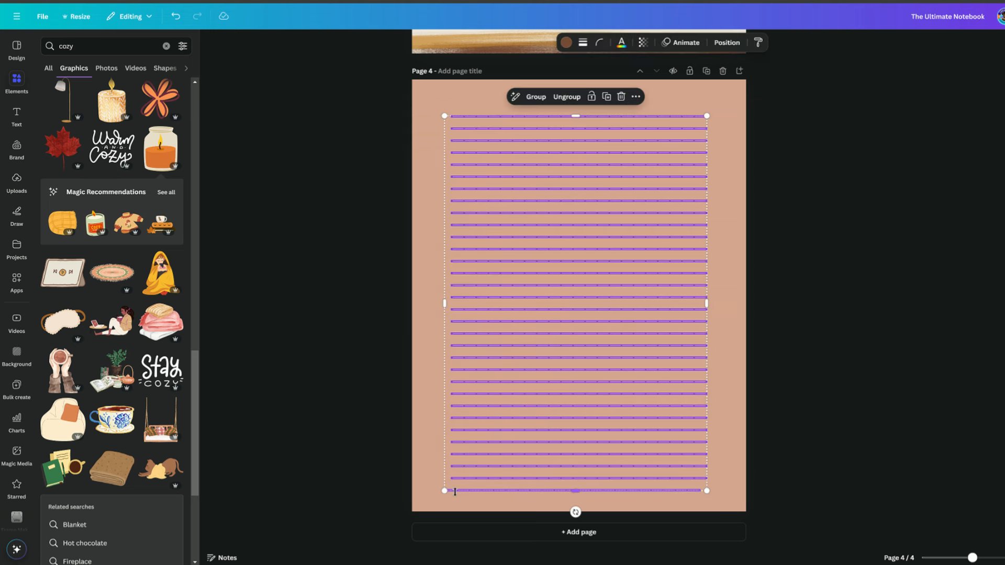
pyautogui.click(636, 96)
pyautogui.moveTo(700, 221)
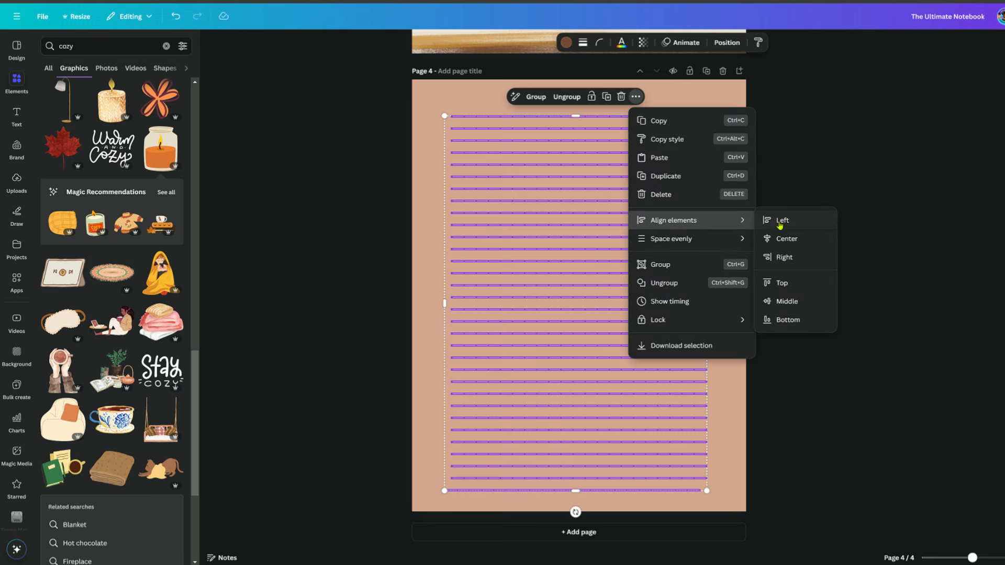
pyautogui.click(781, 238)
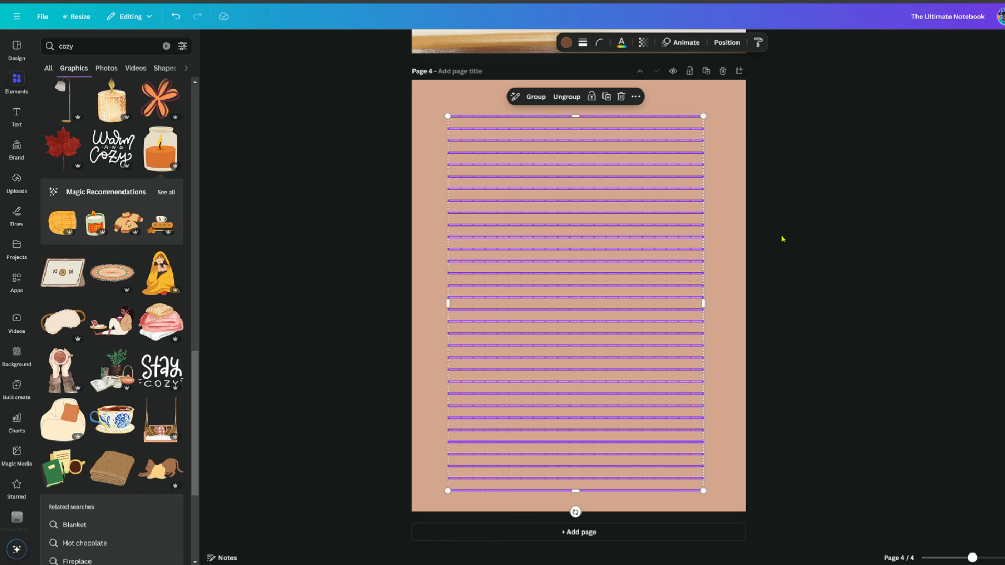
# Step: Enlarge the dotted rows to nearly fill page 4 and centre them on the page
pyautogui.moveTo(601, 249); pyautogui.dragTo(564, 219)
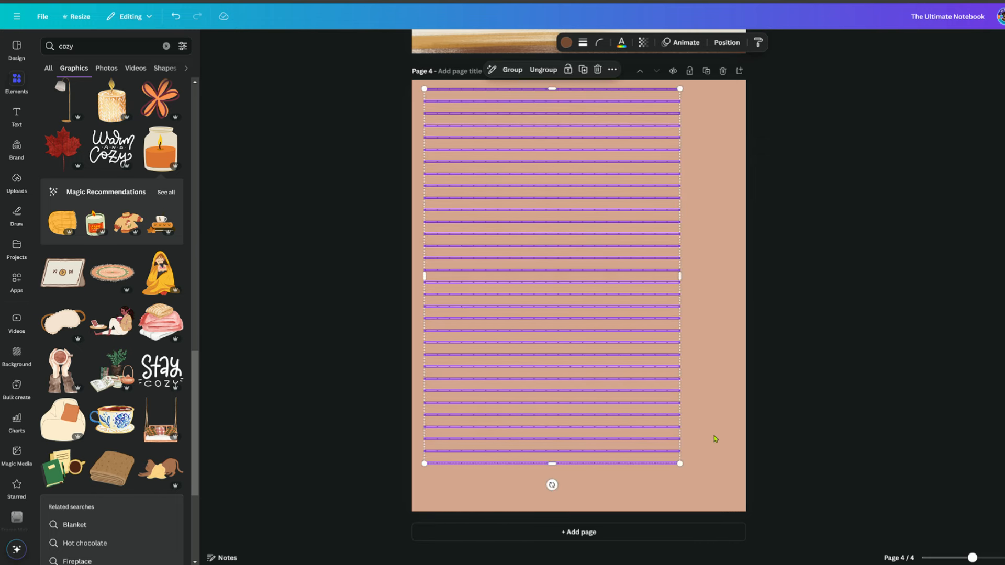
pyautogui.moveTo(679, 462); pyautogui.dragTo(713, 504)
pyautogui.moveTo(633, 457); pyautogui.dragTo(643, 448)
pyautogui.press('Delete')
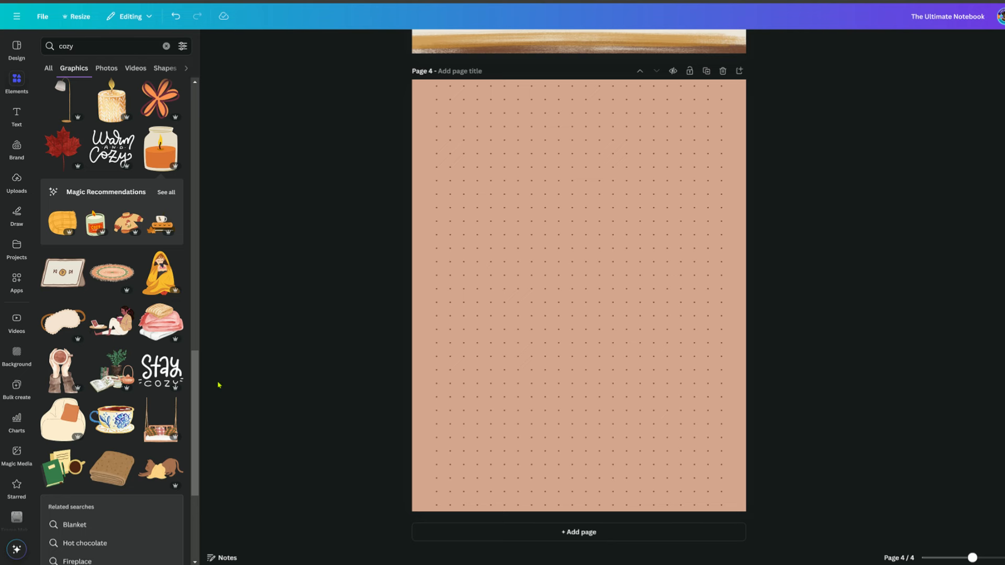
pyautogui.scroll(-3, 125, 430)
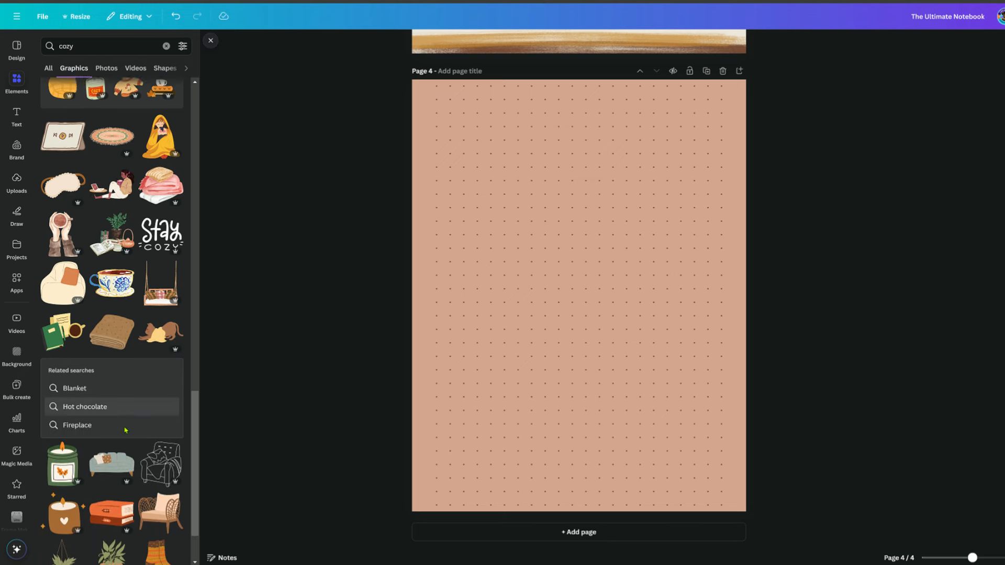
pyautogui.scroll(-5, 125, 430)
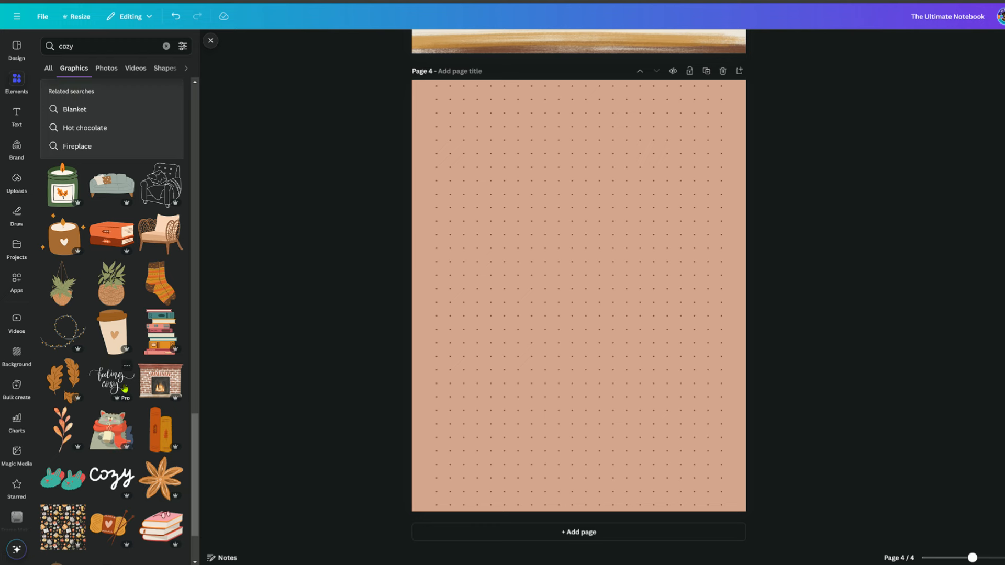
pyautogui.scroll(-2, 125, 389)
pyautogui.click(112, 292)
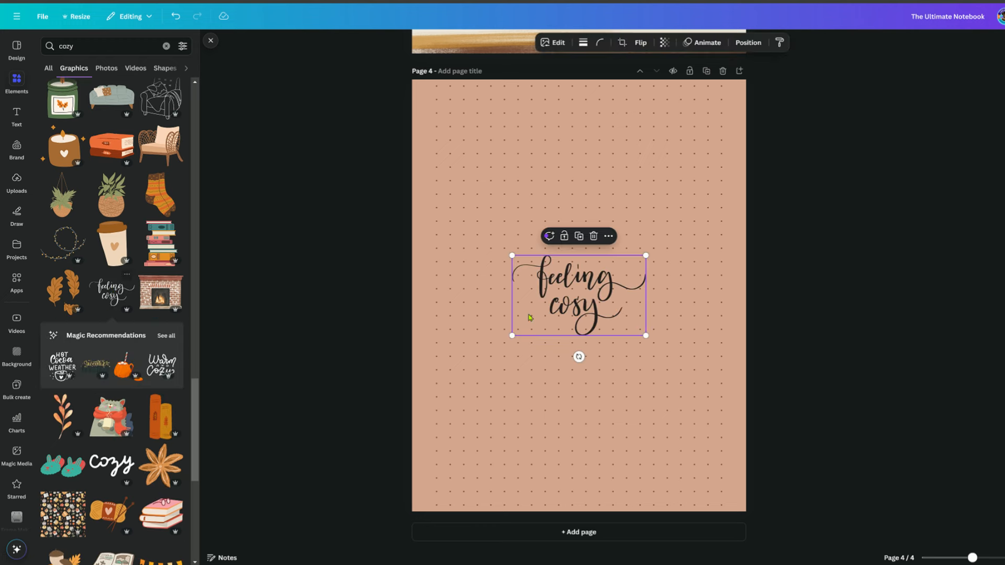
pyautogui.moveTo(588, 313); pyautogui.dragTo(492, 148)
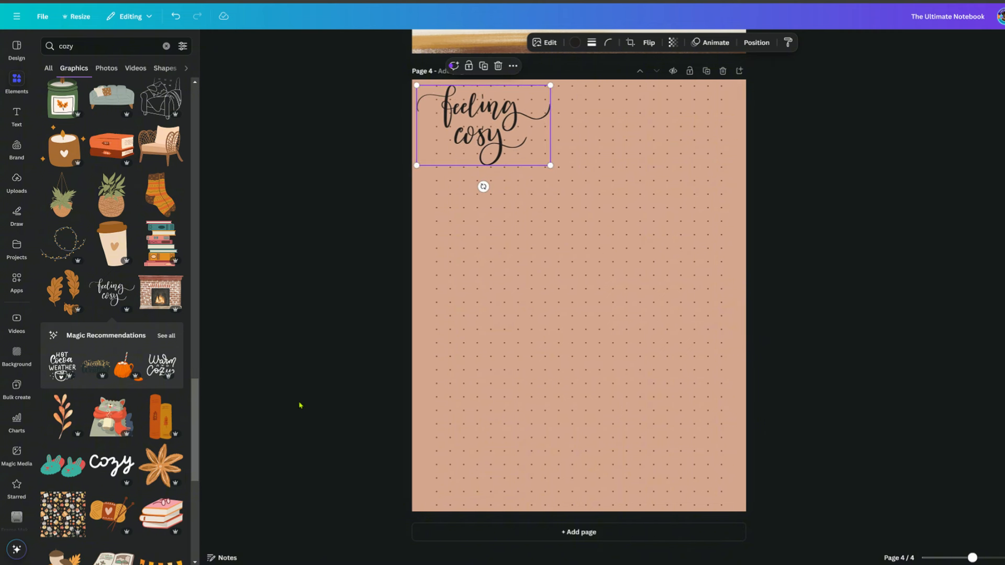
pyautogui.click(299, 405)
pyautogui.scroll(-1, 125, 434)
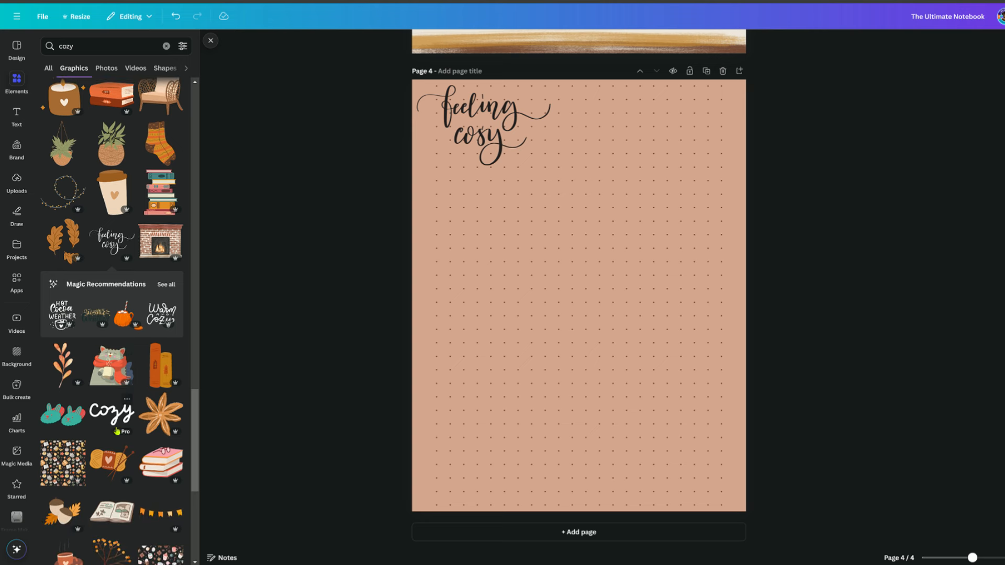
pyautogui.click(62, 330)
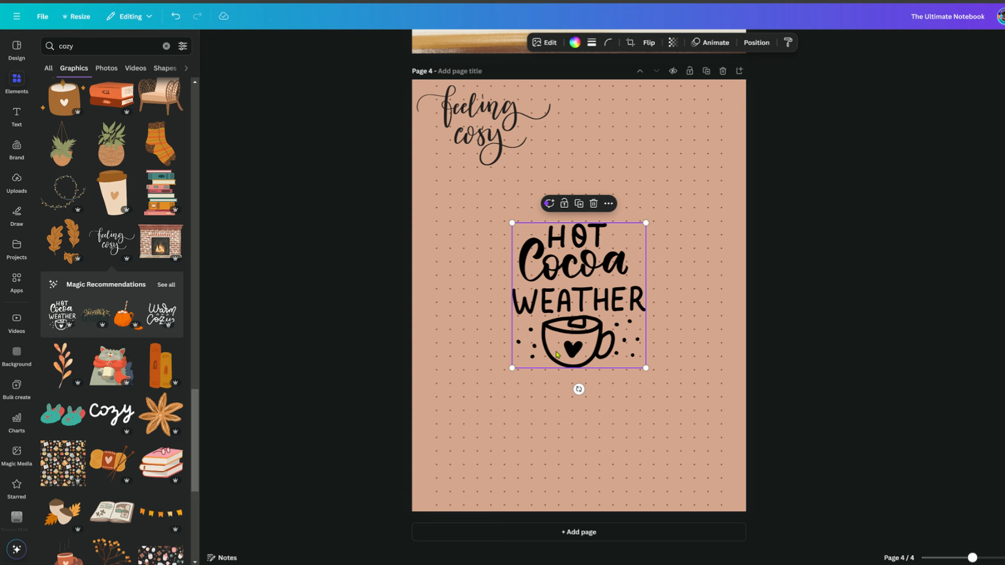
pyautogui.press('Delete')
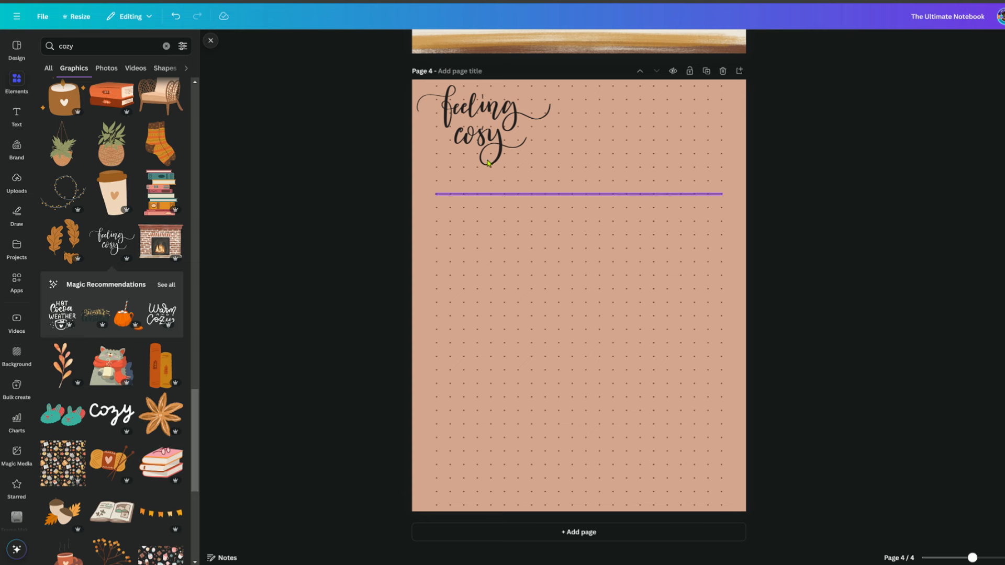
pyautogui.click(482, 125)
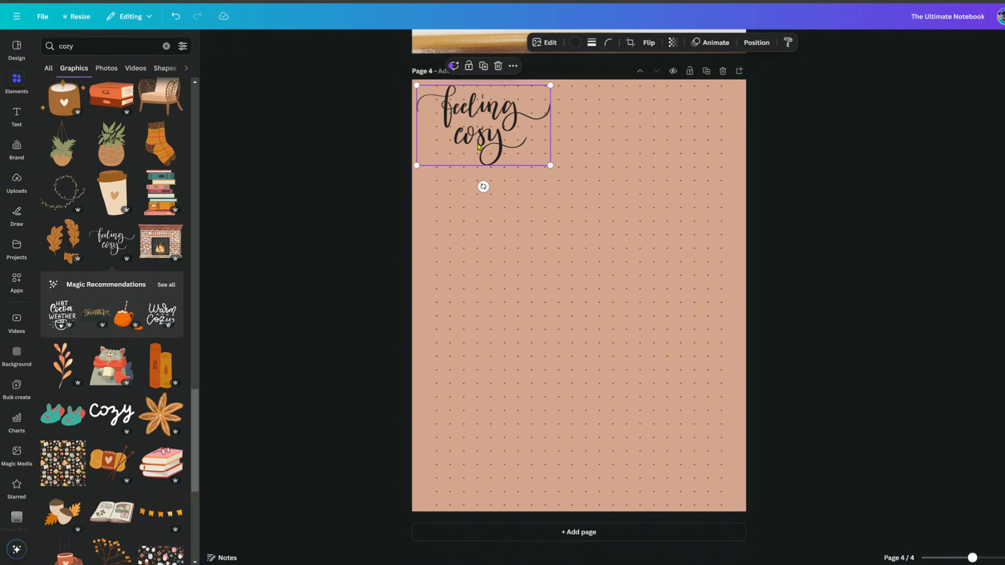
pyautogui.press('Delete')
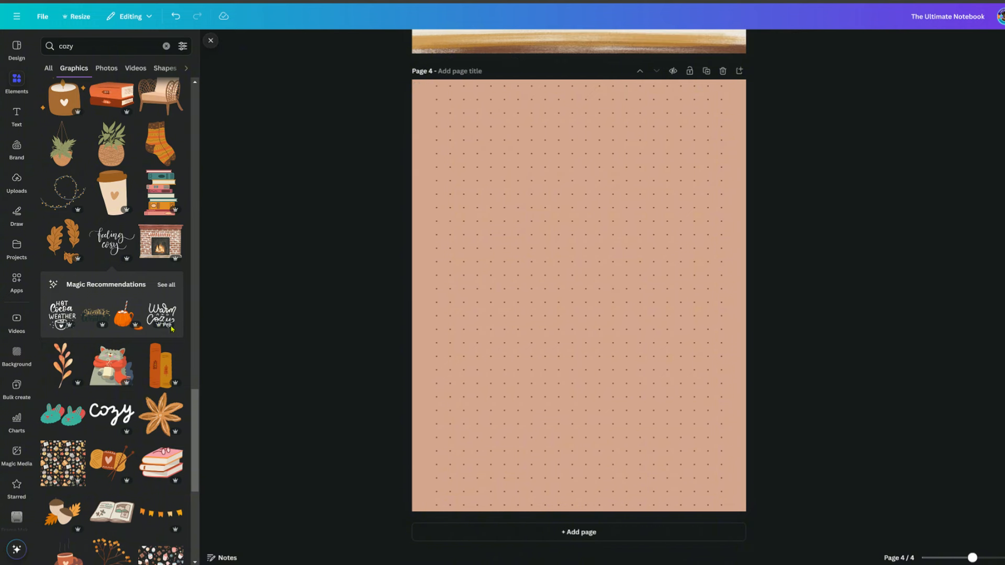
pyautogui.click(161, 314)
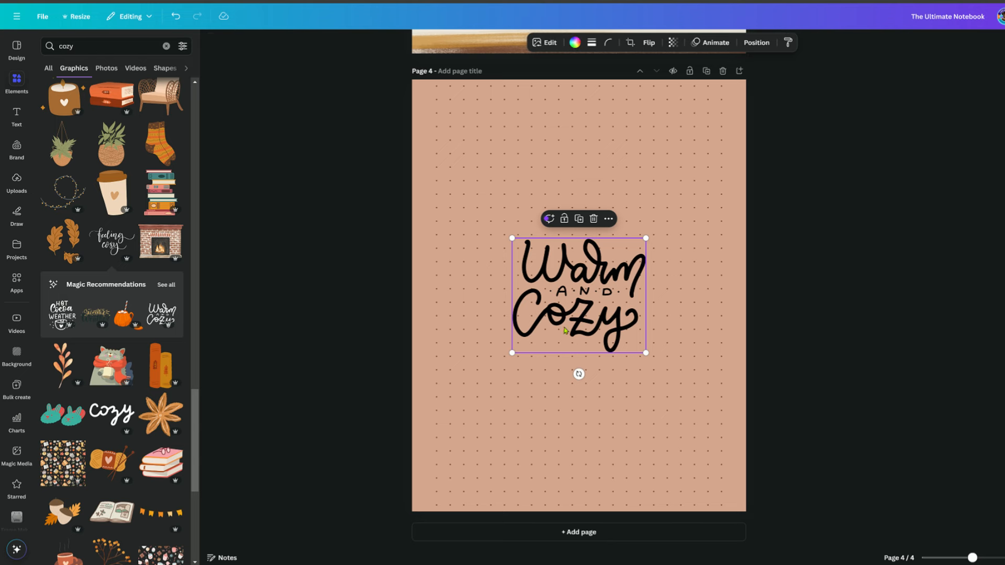
pyautogui.moveTo(610, 322); pyautogui.dragTo(482, 161)
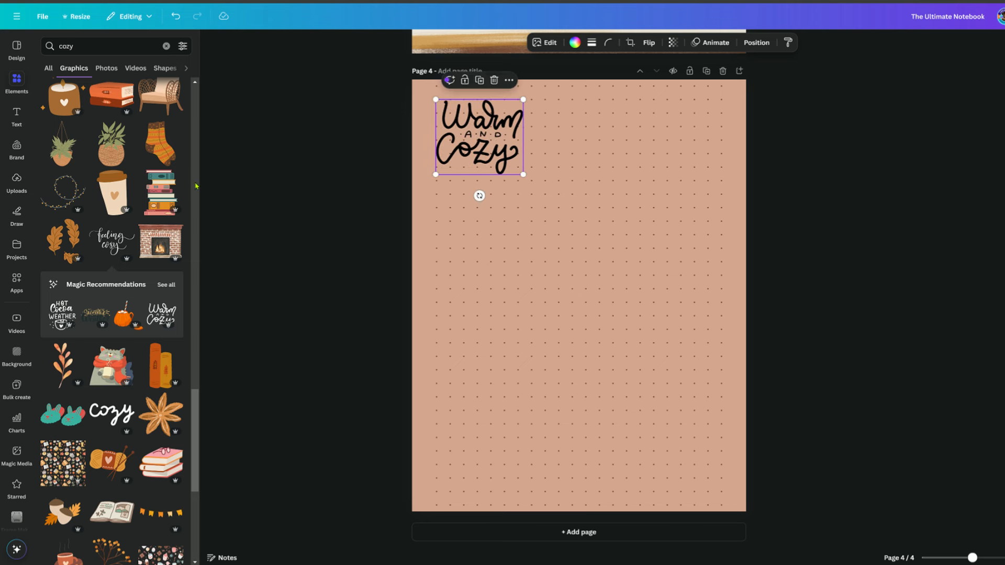
pyautogui.press('Delete')
# Step: Add the orange patterned socks graphic to page 4, shrink it and place it in the page's bottom-right corner
pyautogui.scroll(-4, 151, 371)
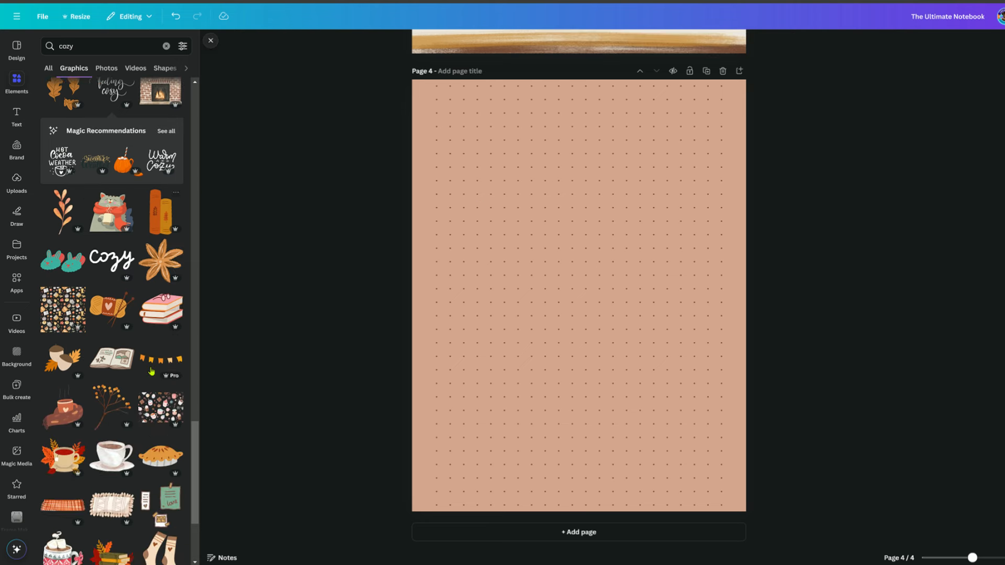
pyautogui.scroll(-2, 152, 371)
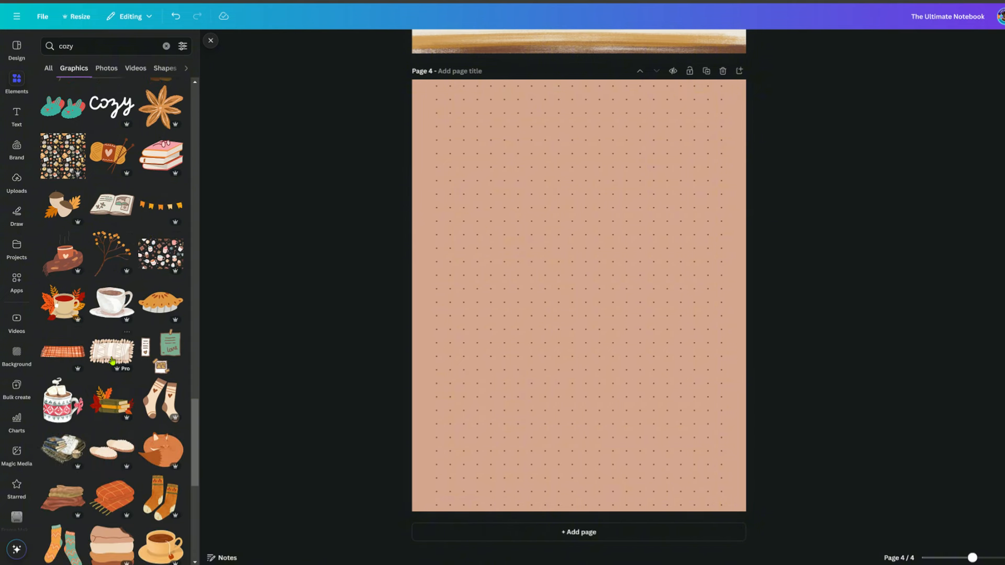
pyautogui.scroll(-2, 133, 389)
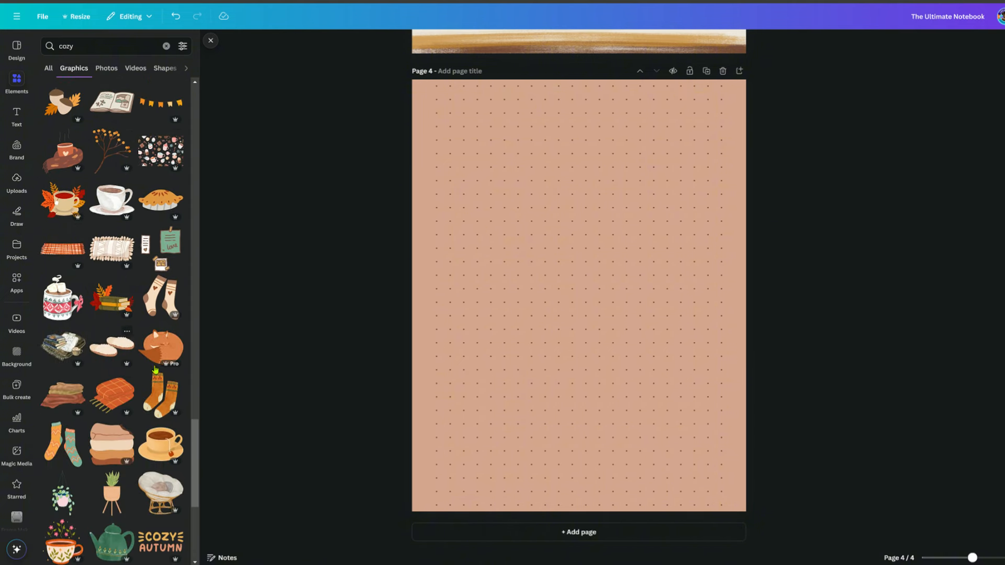
pyautogui.scroll(-2, 147, 388)
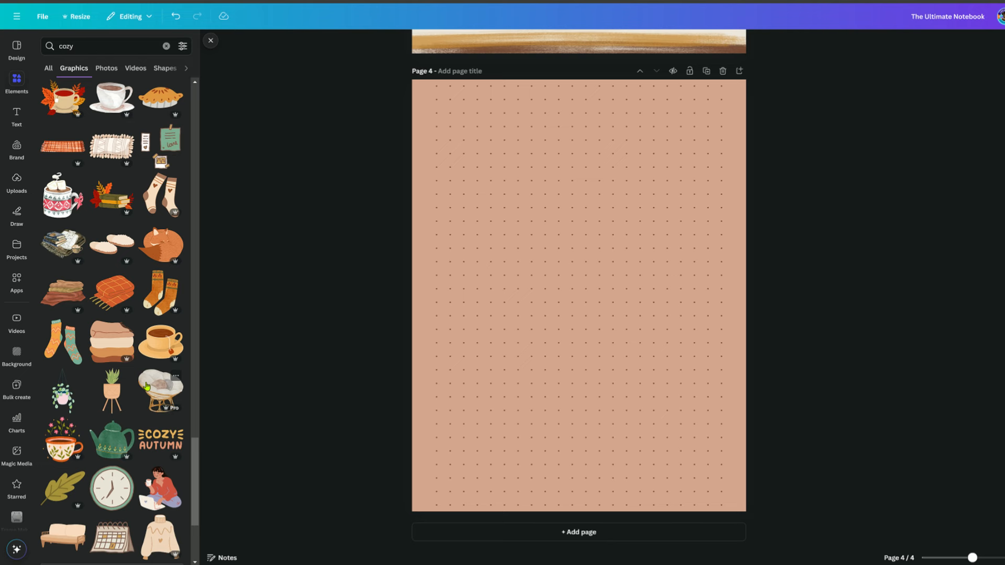
pyautogui.click(158, 303)
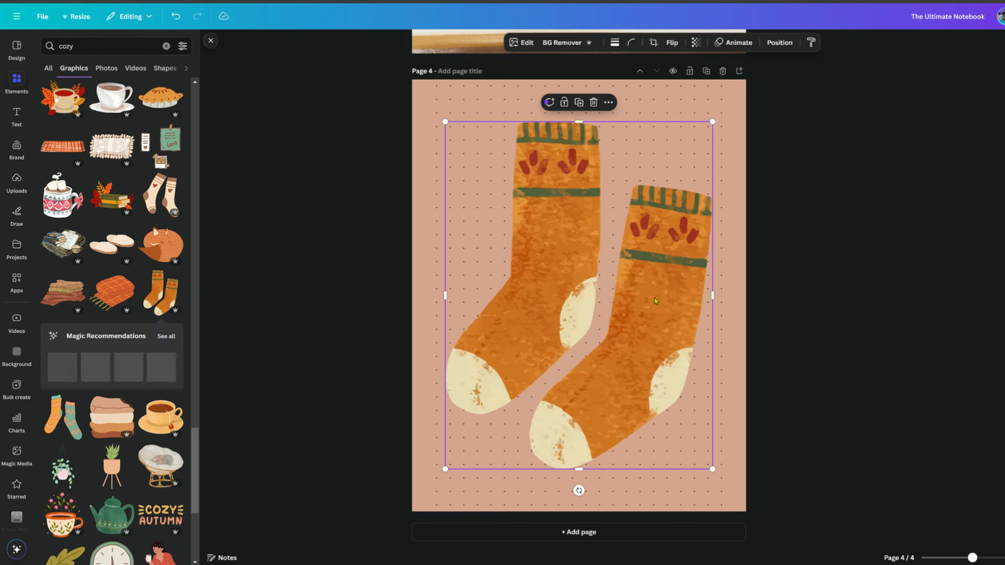
pyautogui.moveTo(712, 122); pyautogui.dragTo(508, 387)
pyautogui.moveTo(489, 434); pyautogui.dragTo(716, 471)
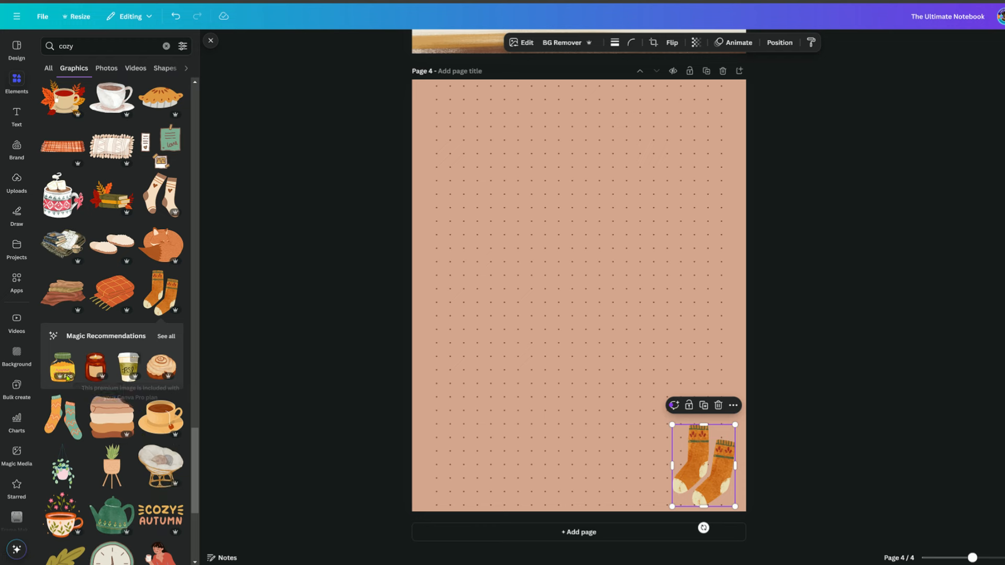
# Step: Add the orange spotted mushroom graphic to page 4, shrink it and place it in the page's bottom-left corner
pyautogui.scroll(-2, 139, 358)
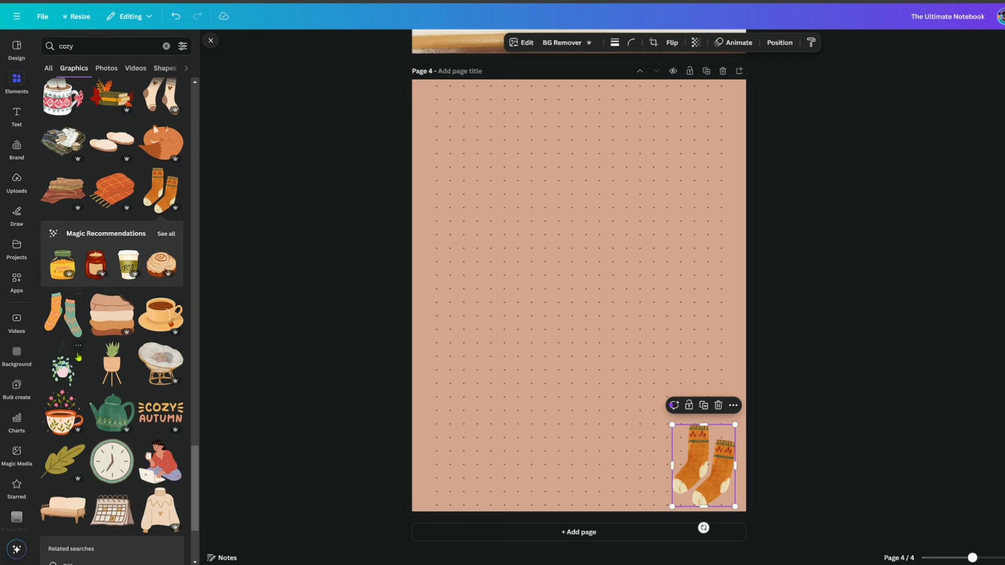
pyautogui.scroll(-2, 139, 358)
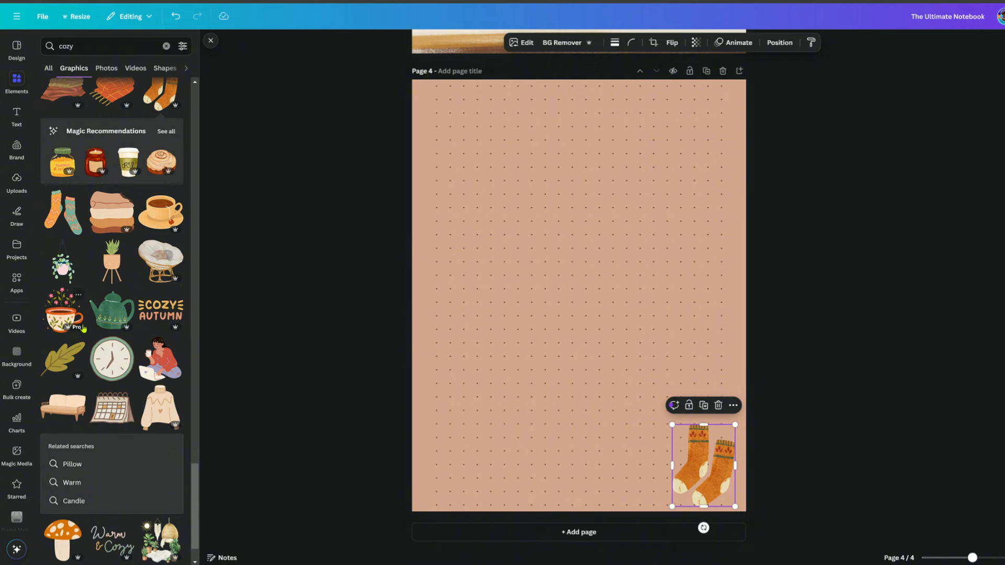
pyautogui.scroll(-4, 113, 403)
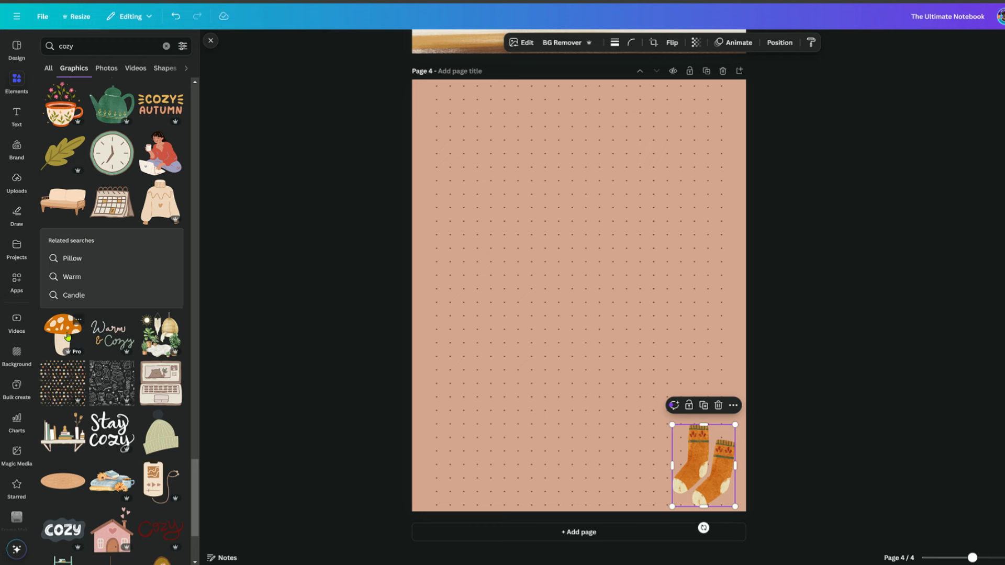
pyautogui.click(65, 335)
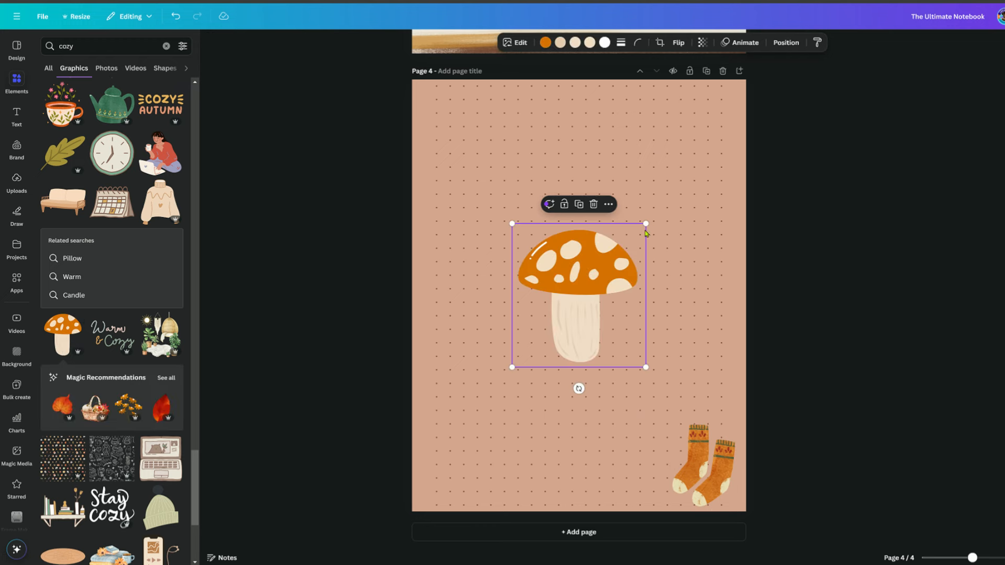
pyautogui.moveTo(646, 223); pyautogui.dragTo(446, 479)
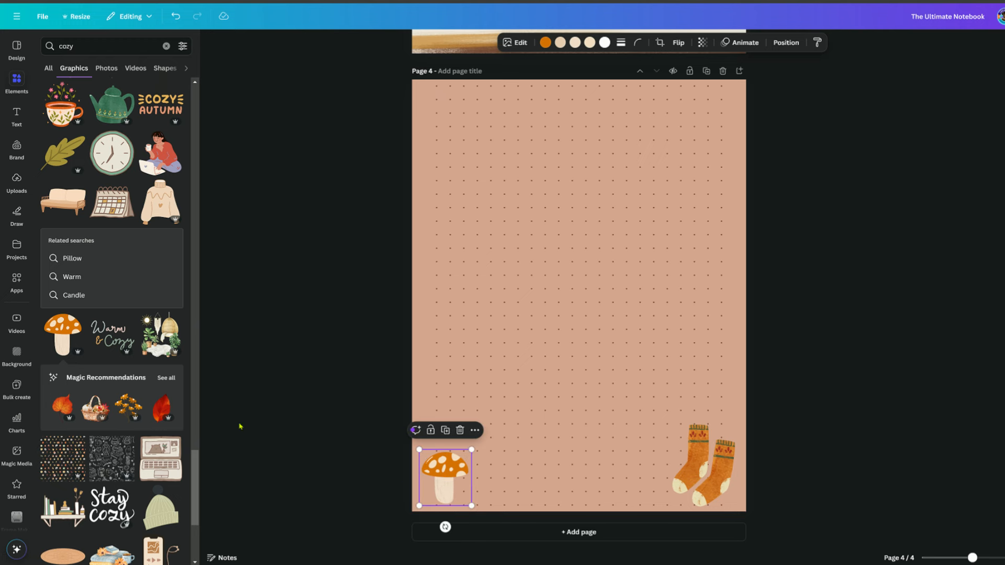
# Step: Search the graphics for "sleepy animal" and place the curled-up orange fox, scaled down, on top of the mushroom on page 4
pyautogui.scroll(8, 112, 313)
pyautogui.click(153, 47)
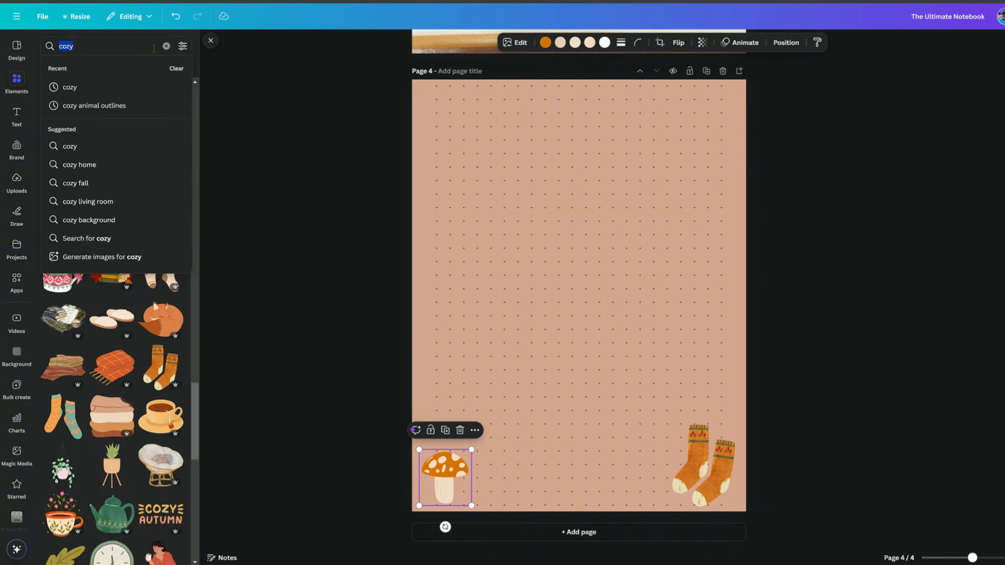
pyautogui.write('sleepy')
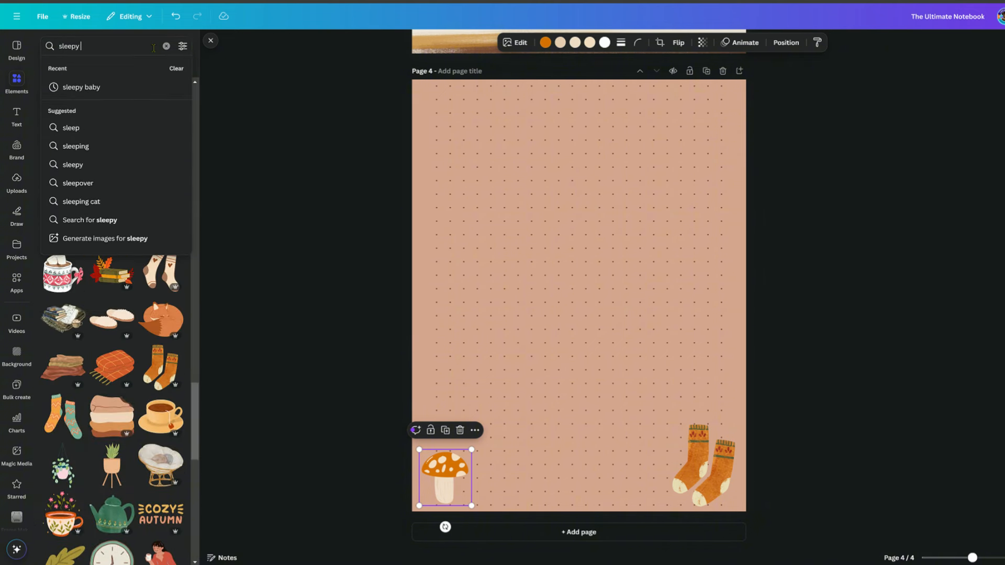
pyautogui.write(' animal')
pyautogui.press('Return')
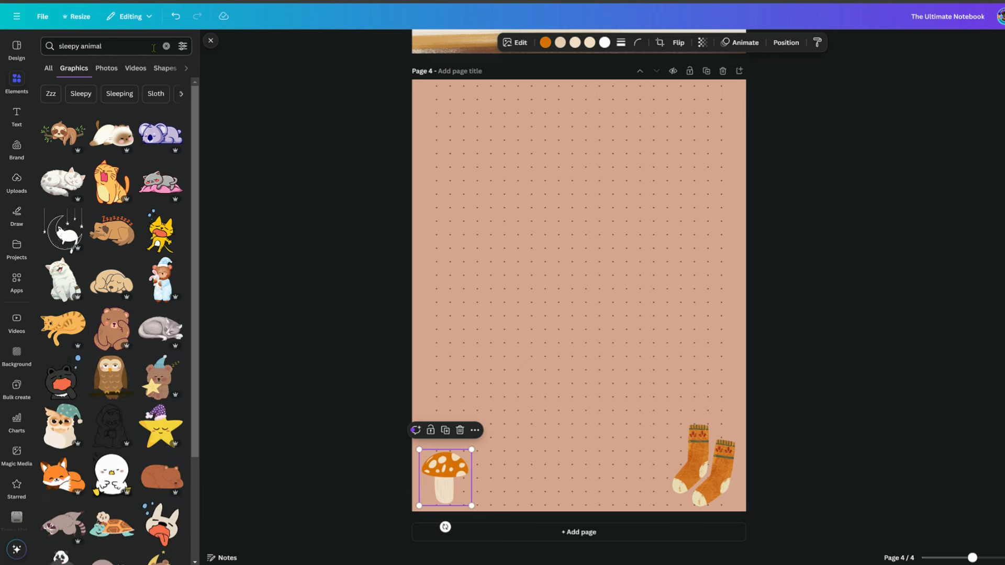
pyautogui.scroll(-3, 132, 264)
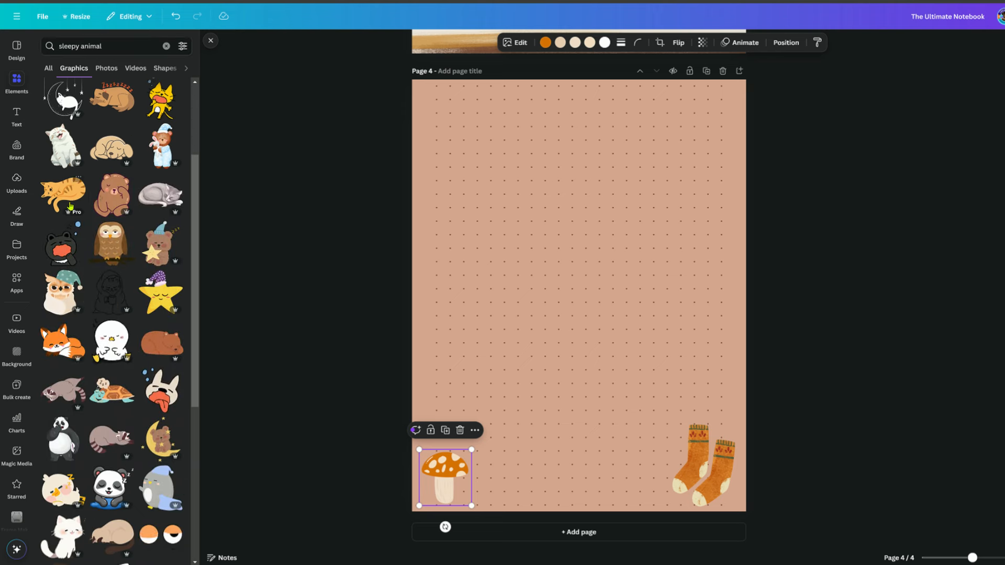
pyautogui.click(64, 339)
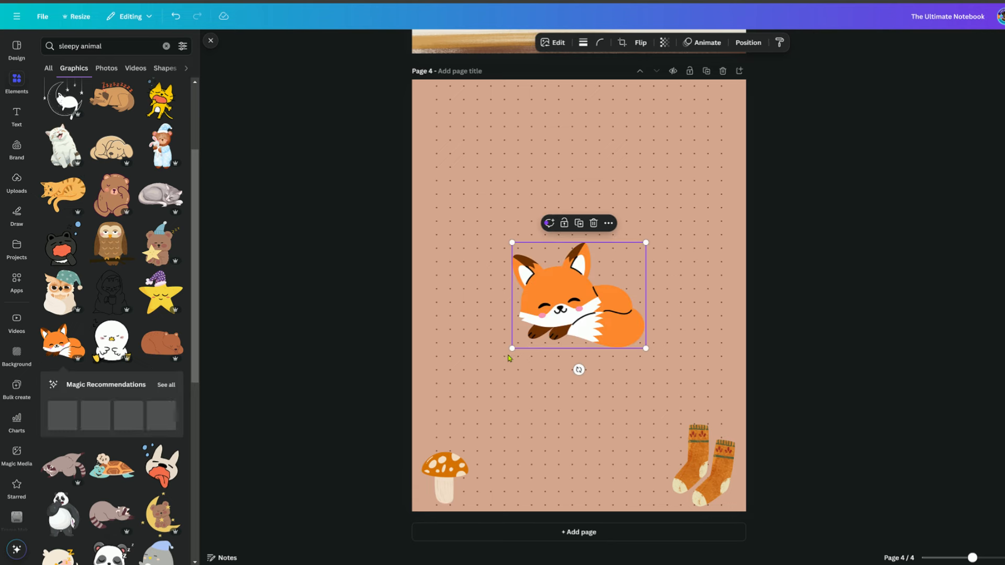
pyautogui.moveTo(646, 243); pyautogui.dragTo(451, 455)
pyautogui.click(925, 427)
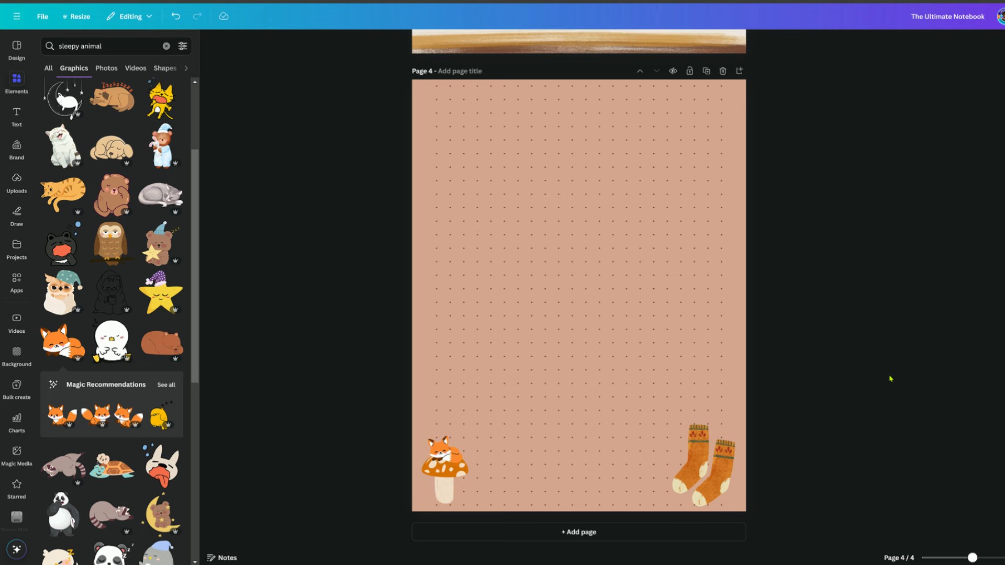
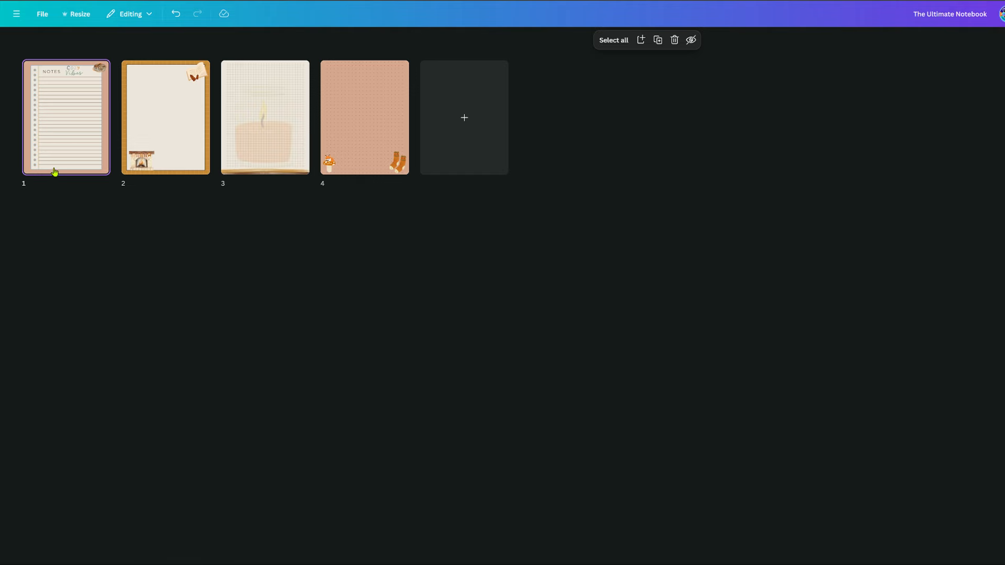
# Step: Select pages 1 to 4 in the page overview and duplicate the set repeatedly until the notebook has more than 40 pages
pyautogui.keyDown('shift'); pyautogui.click(147, 152); pyautogui.keyUp('shift')
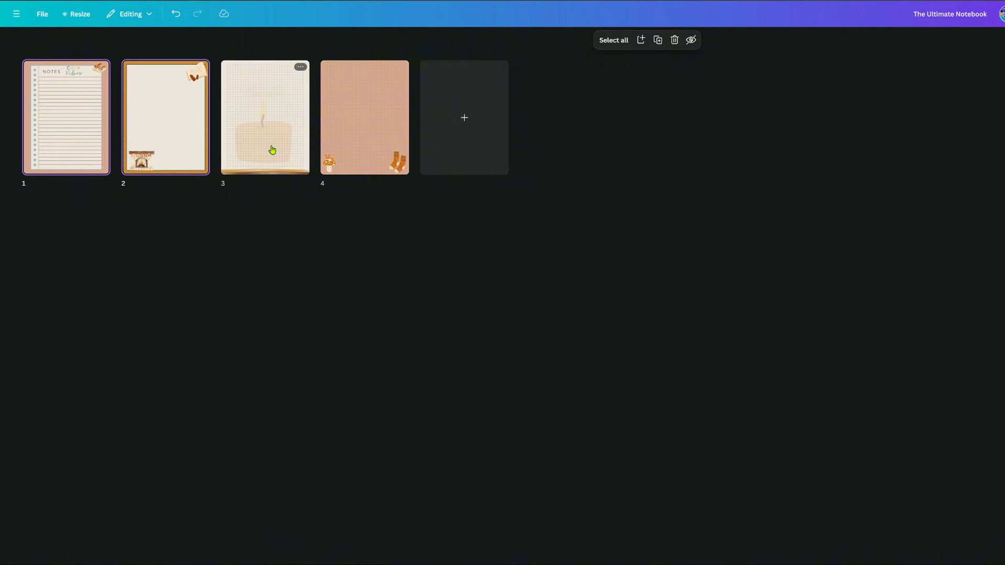
pyautogui.keyDown('shift'); pyautogui.click(271, 150); pyautogui.keyUp('shift')
pyautogui.keyDown('shift'); pyautogui.click(372, 148); pyautogui.keyUp('shift')
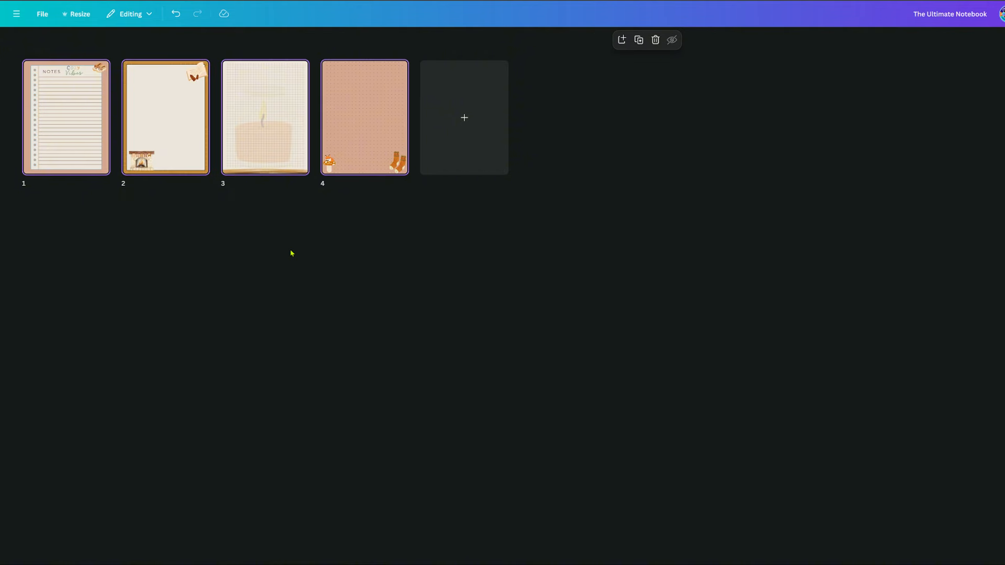
pyautogui.click(638, 40)
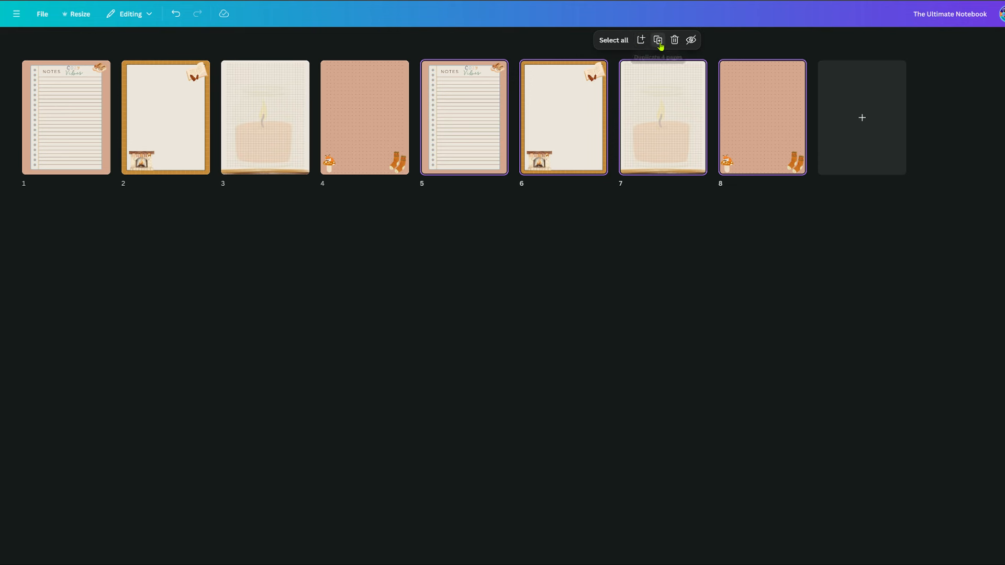
pyautogui.click(659, 44)
pyautogui.click(658, 42)
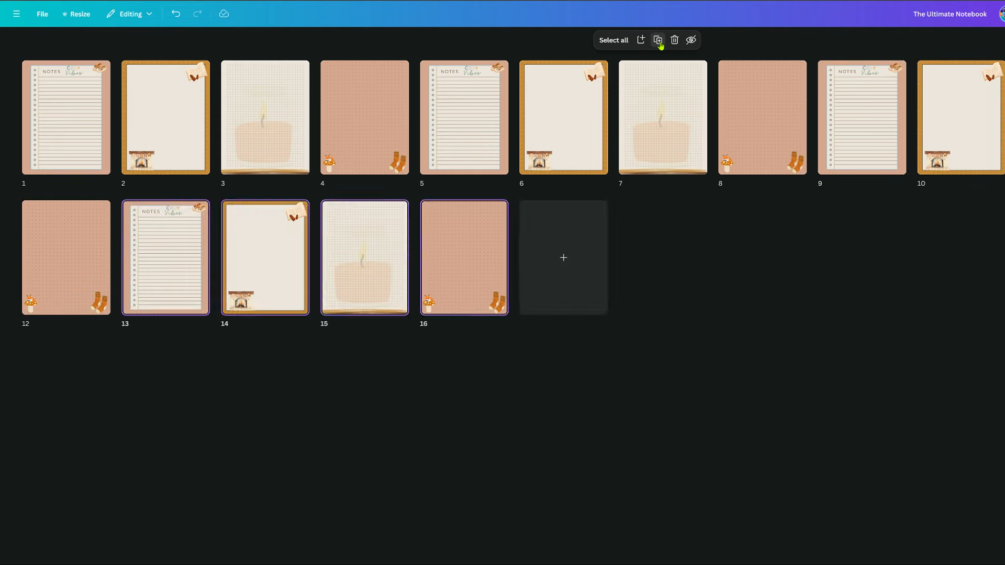
pyautogui.click(659, 42)
pyautogui.click(658, 42)
pyautogui.click(659, 44)
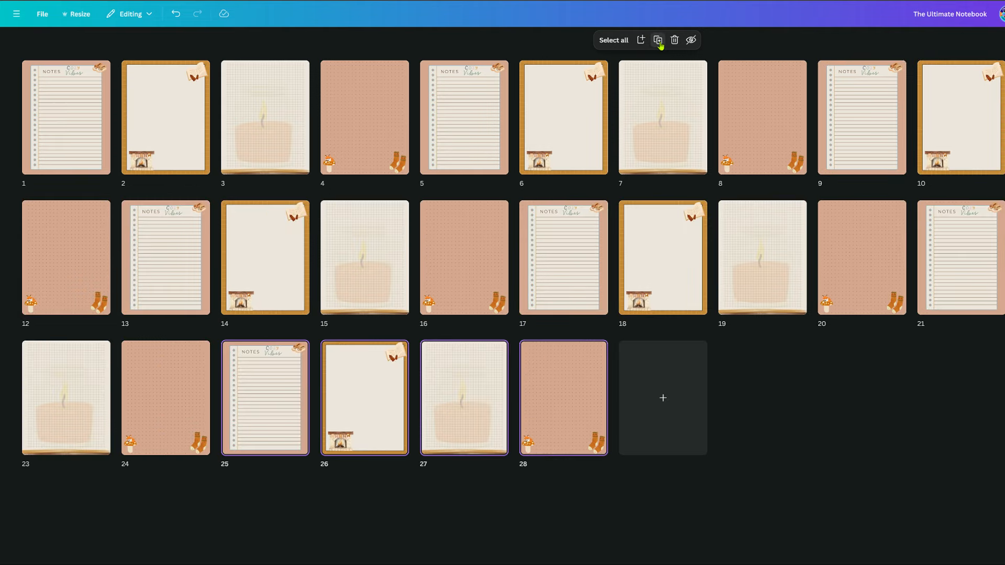
pyautogui.click(660, 44)
pyautogui.click(660, 44)
pyautogui.click(659, 43)
pyautogui.click(659, 44)
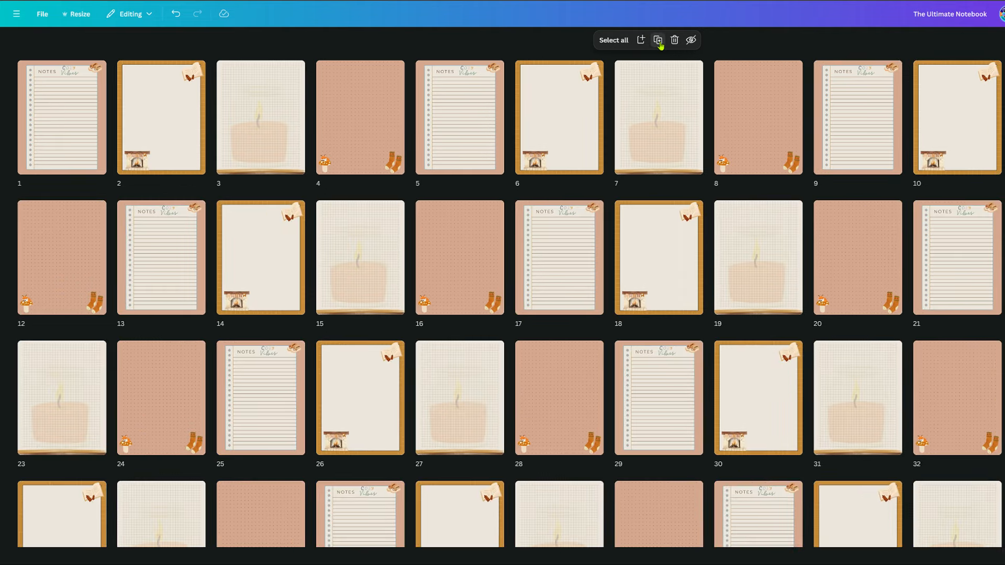
# Step: Keep duplicating the selected four-page set until the notebook has 100 pages
pyautogui.scroll(-6, 829, 356)
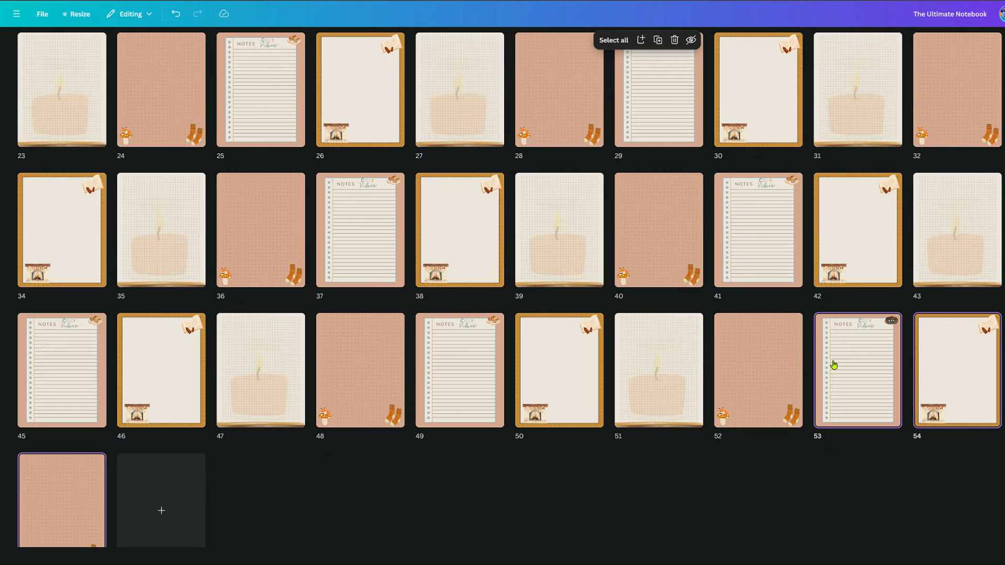
pyautogui.click(659, 41)
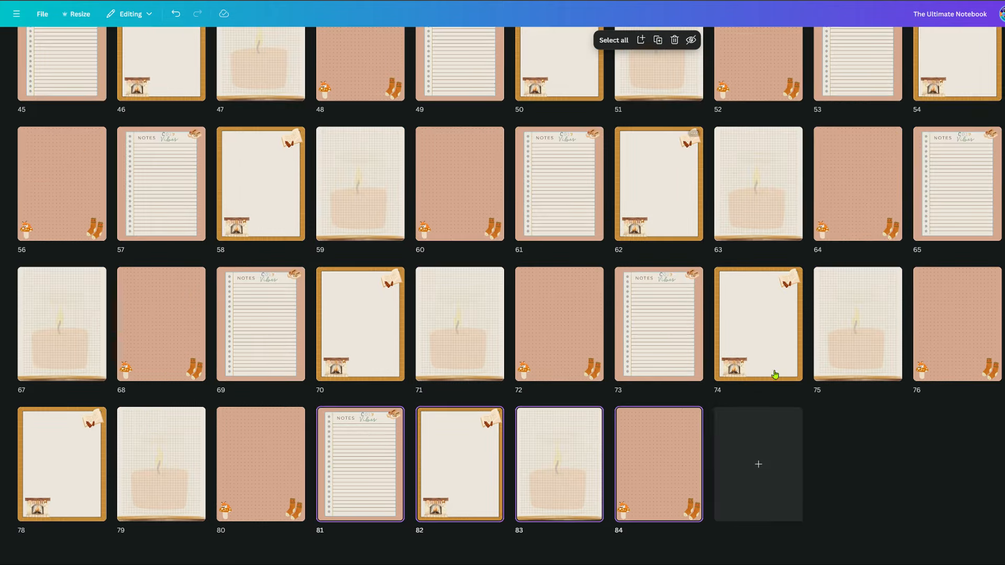
pyautogui.click(658, 44)
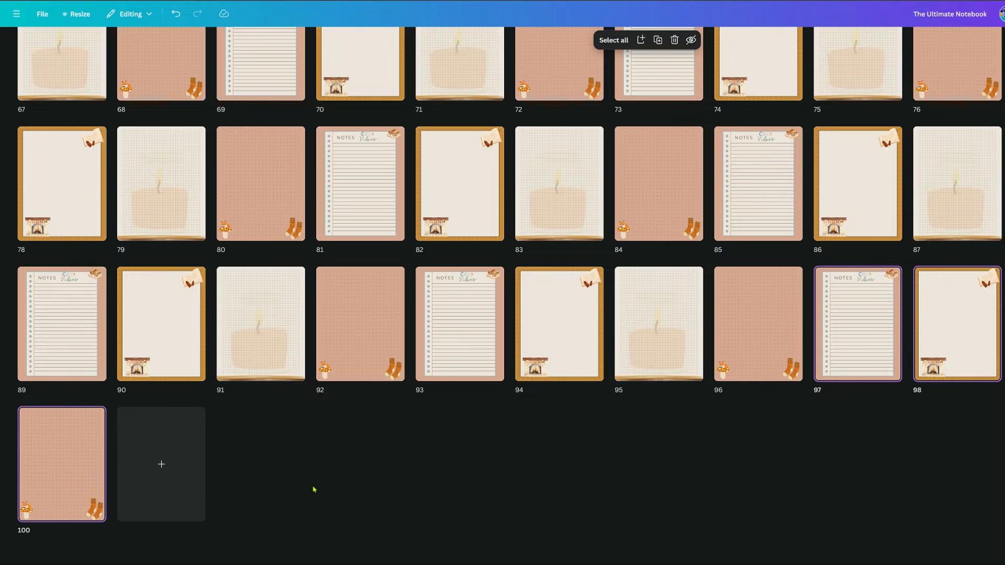
pyautogui.scroll(15, 313, 491)
pyautogui.scroll(2, 312, 491)
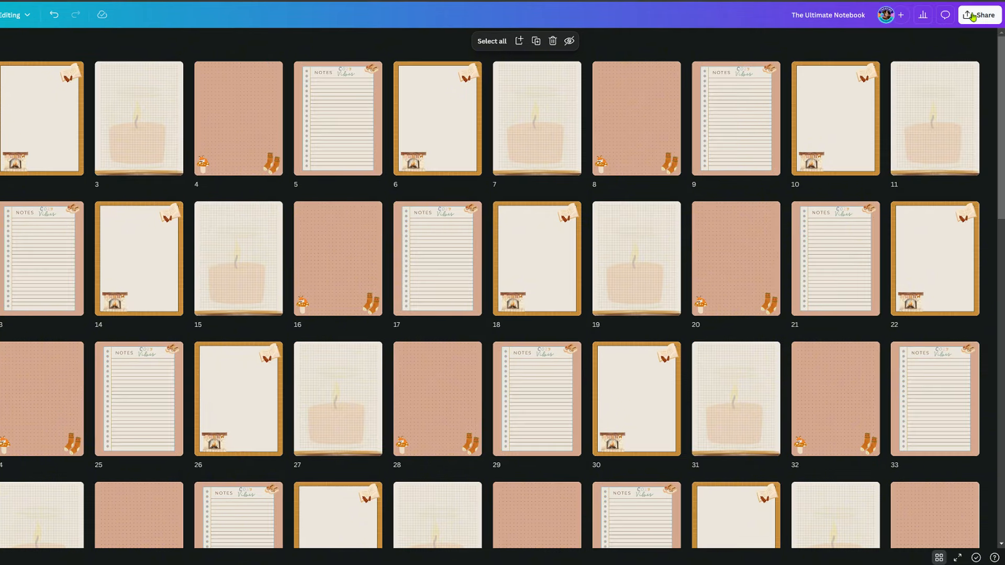
# Step: Download all pages of the notebook as a PDF Print file with the CMYK color profile
pyautogui.click(1004, 15)
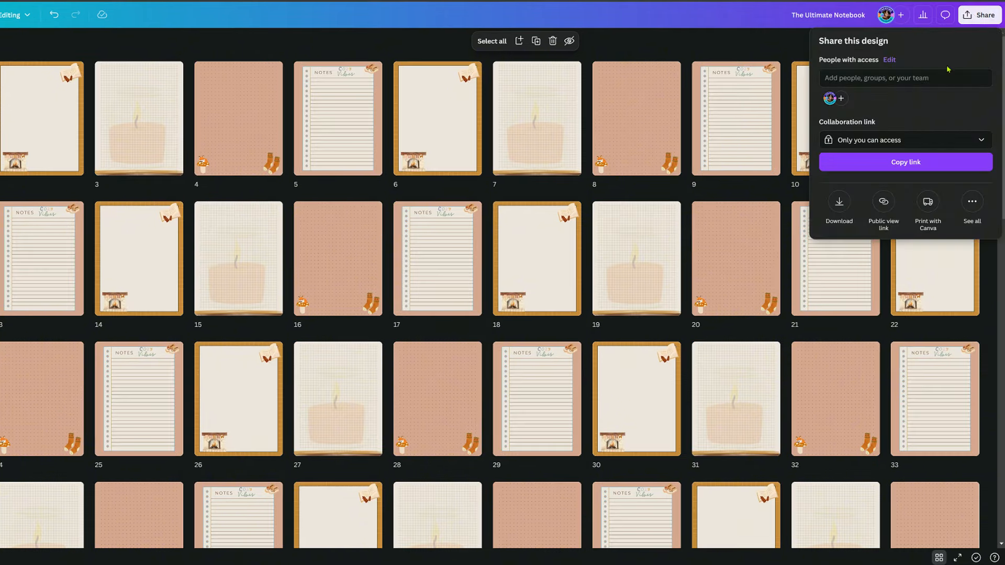
pyautogui.click(838, 204)
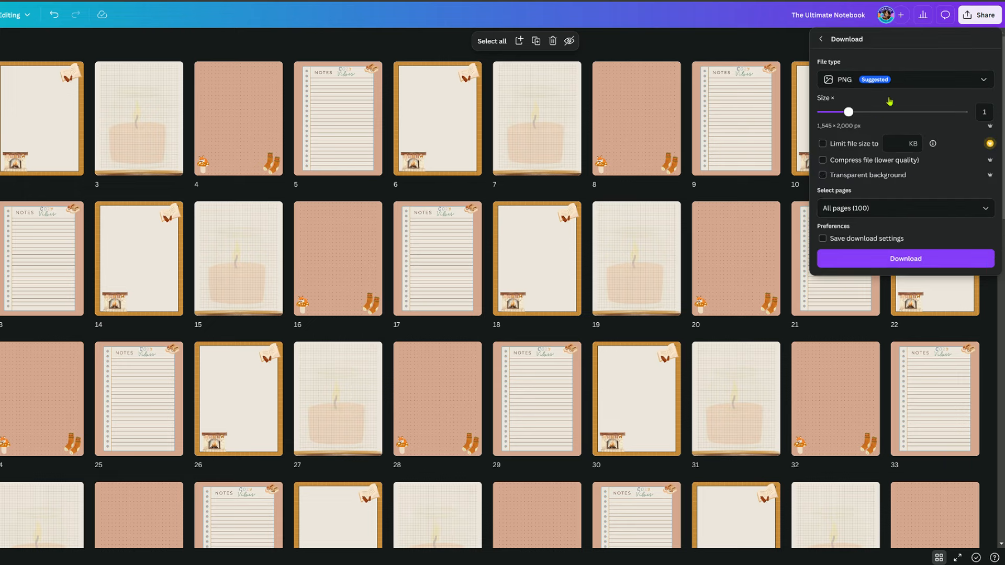
pyautogui.click(890, 79)
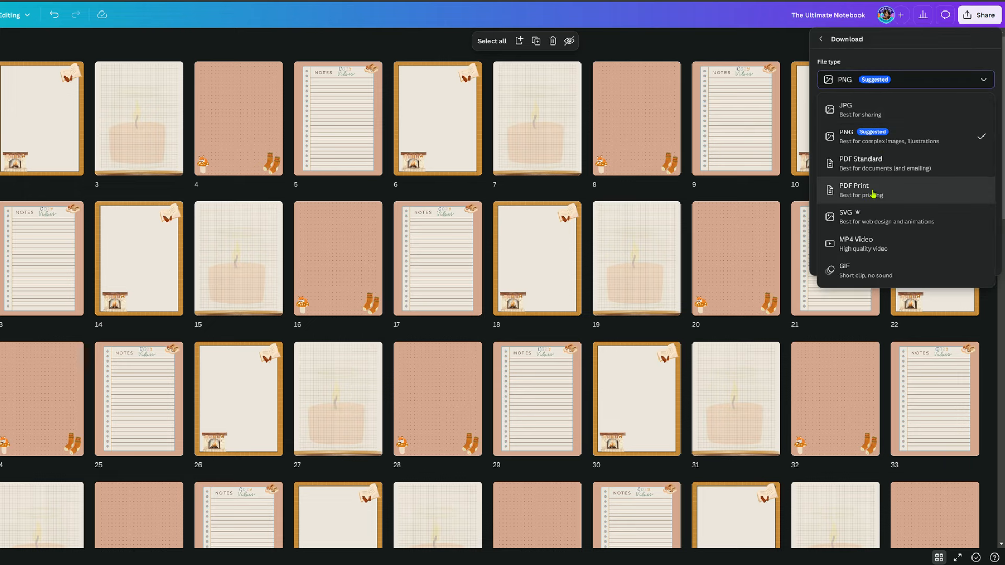
pyautogui.click(873, 194)
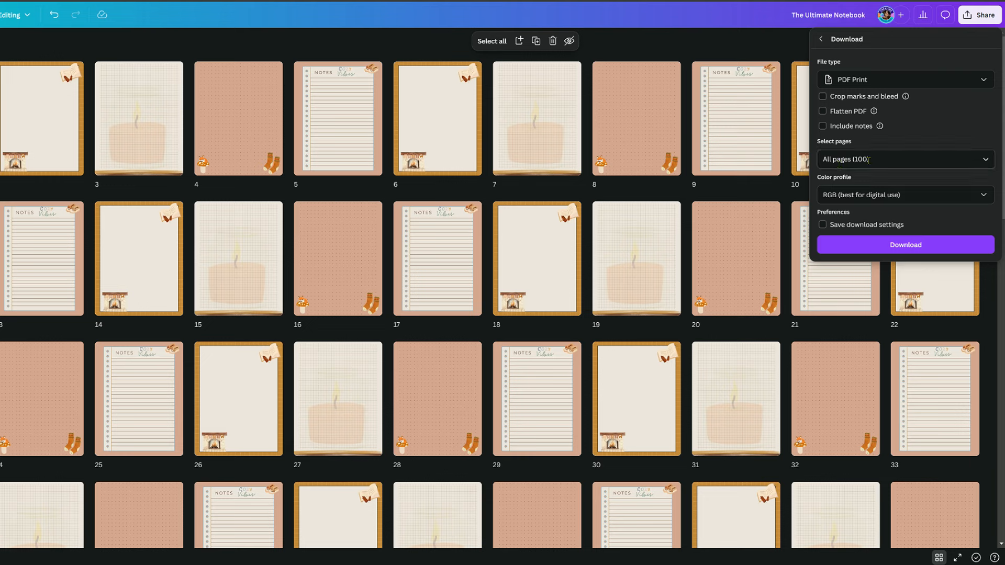
pyautogui.click(888, 199)
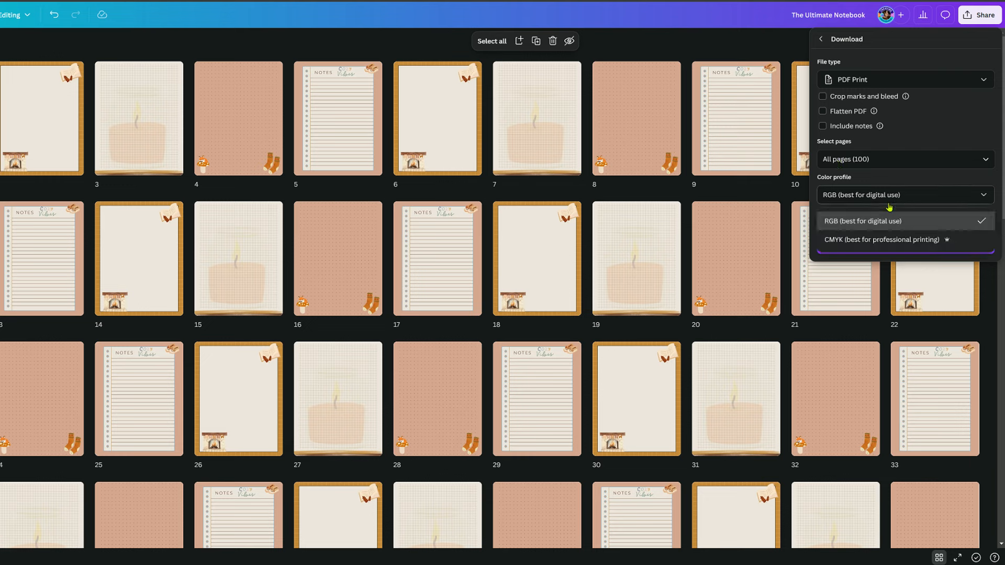
pyautogui.click(888, 240)
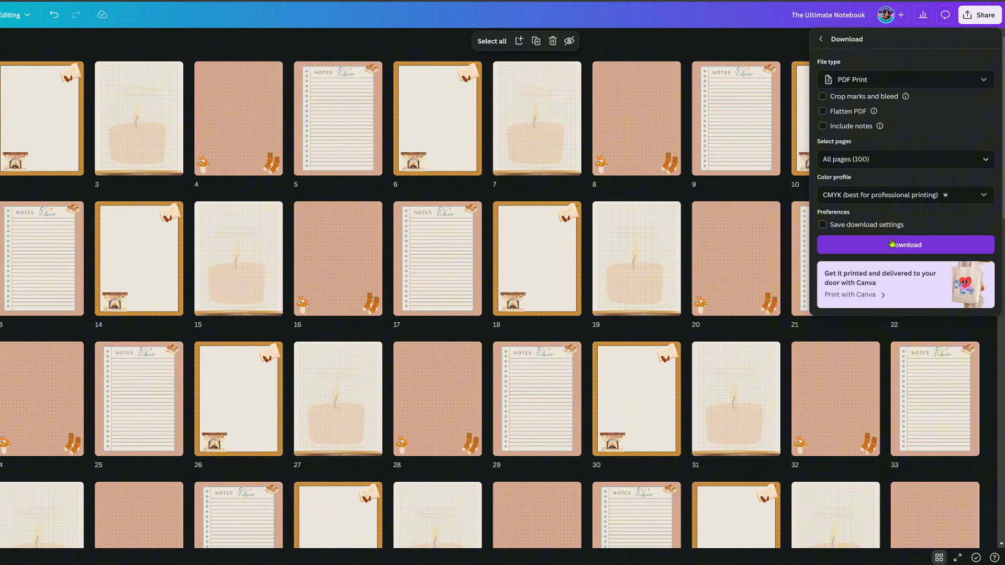
pyautogui.click(891, 243)
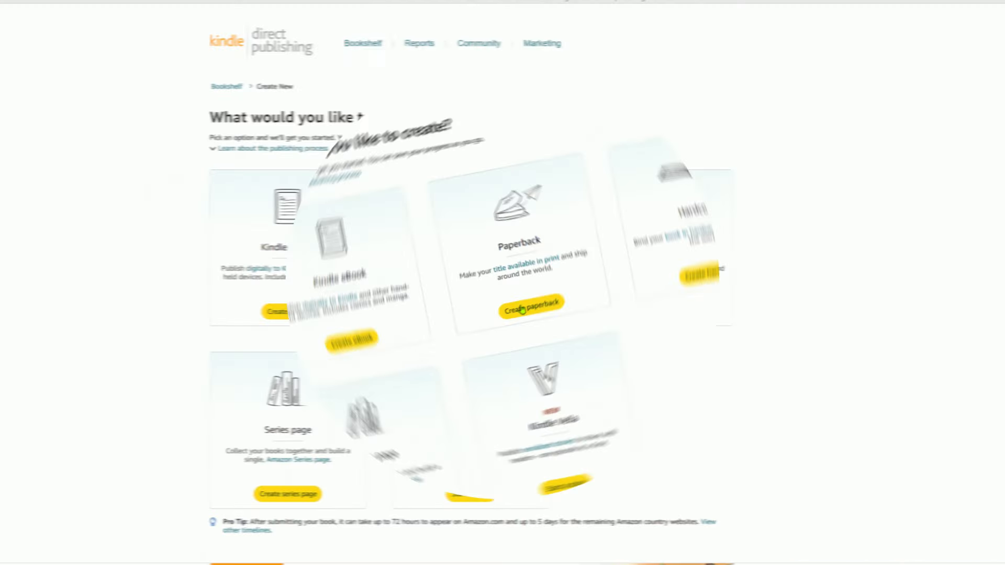
# Step: Switch to Kindle Direct Publishing, create a new paperback, title it "The ultimate Notebook" and copy the title
pyautogui.click(523, 314)
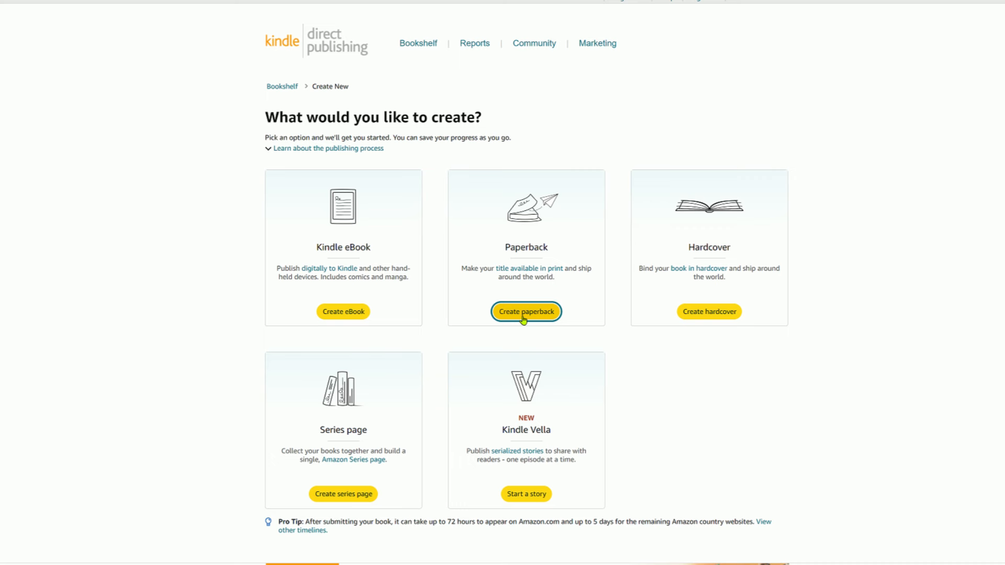
pyautogui.click(405, 278)
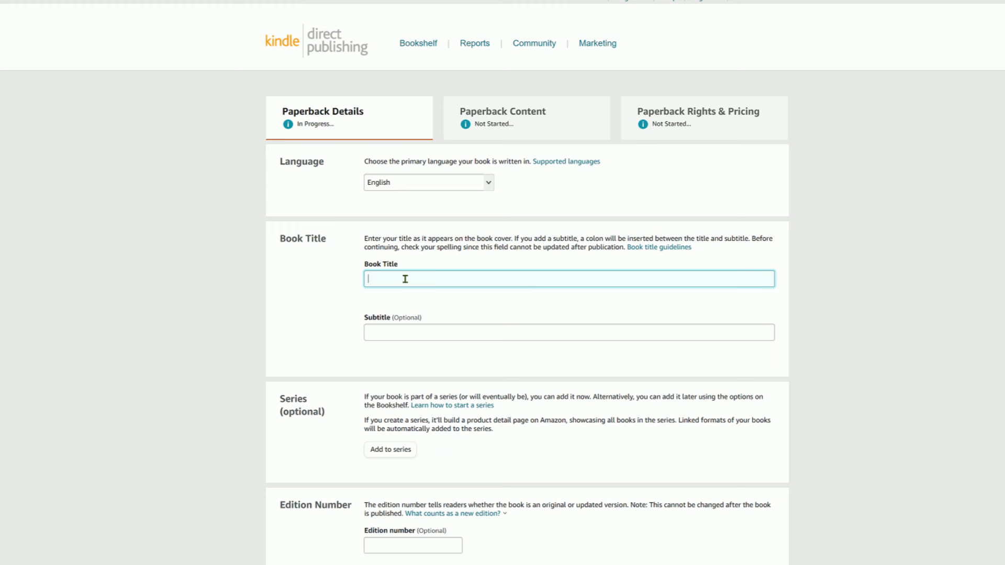
pyautogui.write('The ultimate Notebook')
pyautogui.moveTo(453, 280); pyautogui.dragTo(280, 286)
pyautogui.hotkey('ctrl', 'c')
pyautogui.click(353, 355)
# Step: Enter the primary author's first and middle name in the paperback details
pyautogui.scroll(-4, 520, 372)
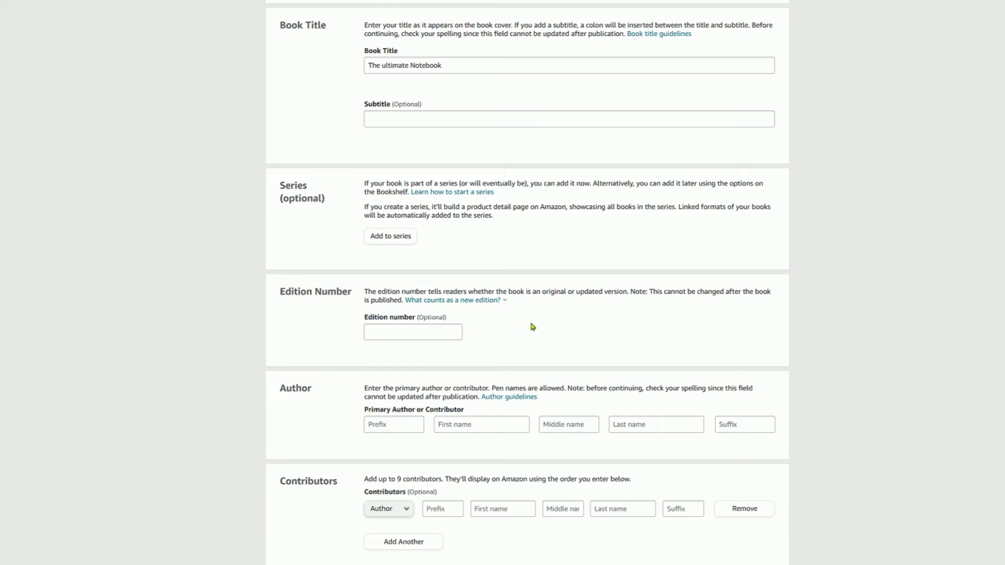
pyautogui.scroll(-1, 532, 328)
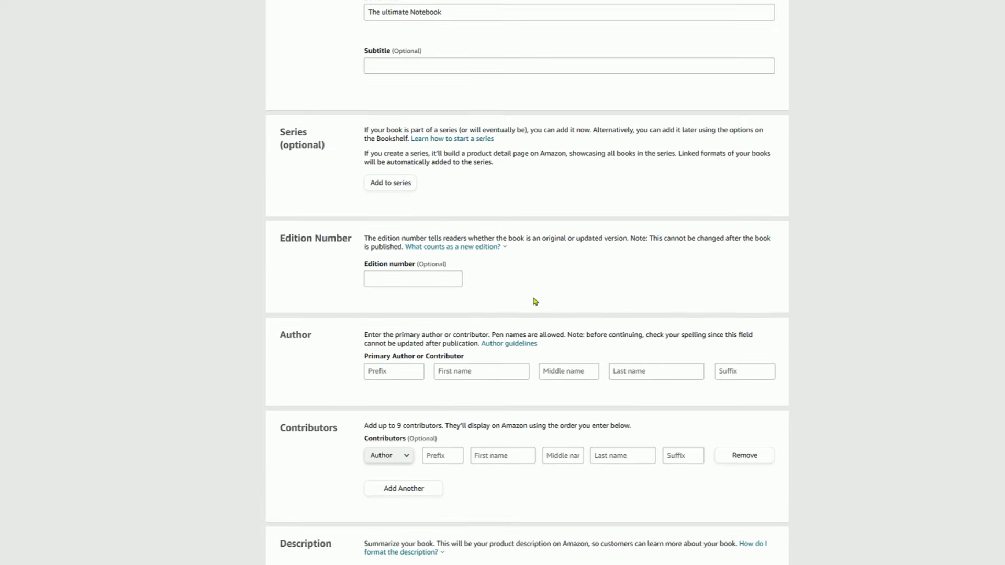
pyautogui.scroll(-1, 358, 342)
pyautogui.scroll(-1, 358, 342)
pyautogui.click(399, 266)
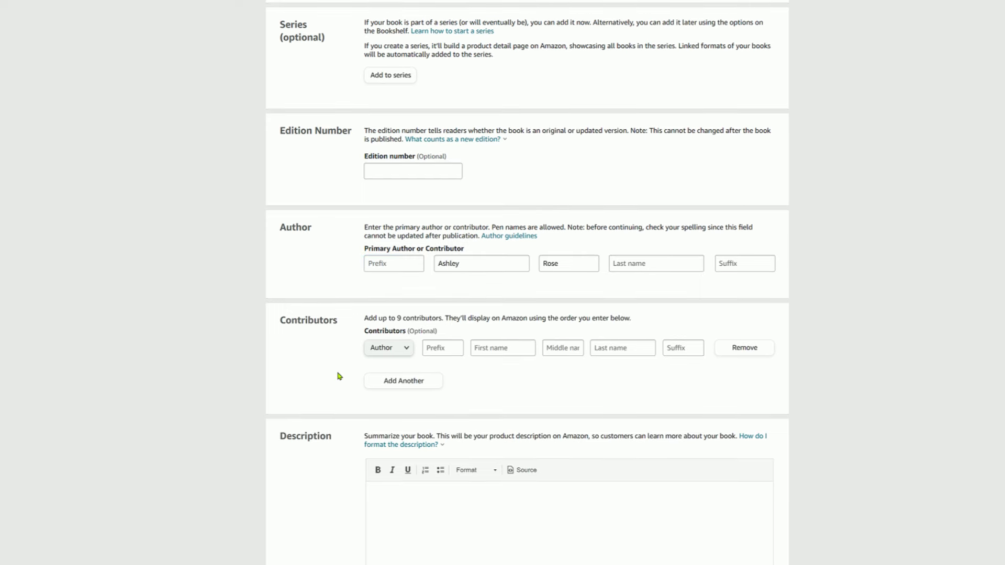
# Step: Fill the book description with the copied title, "The ultimate Notebook"
pyautogui.scroll(-4, 338, 376)
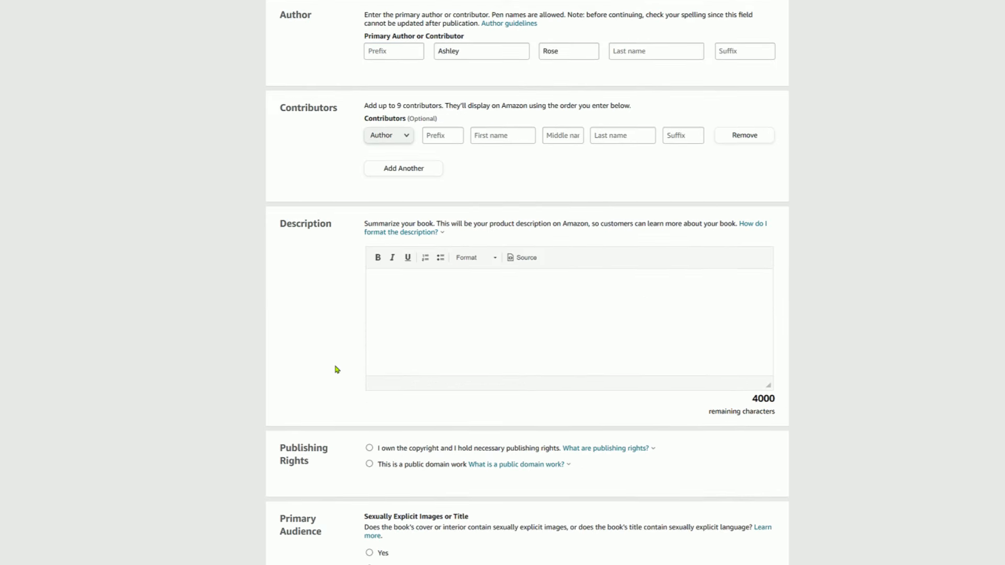
pyautogui.click(400, 281)
pyautogui.hotkey('ctrl', 'v')
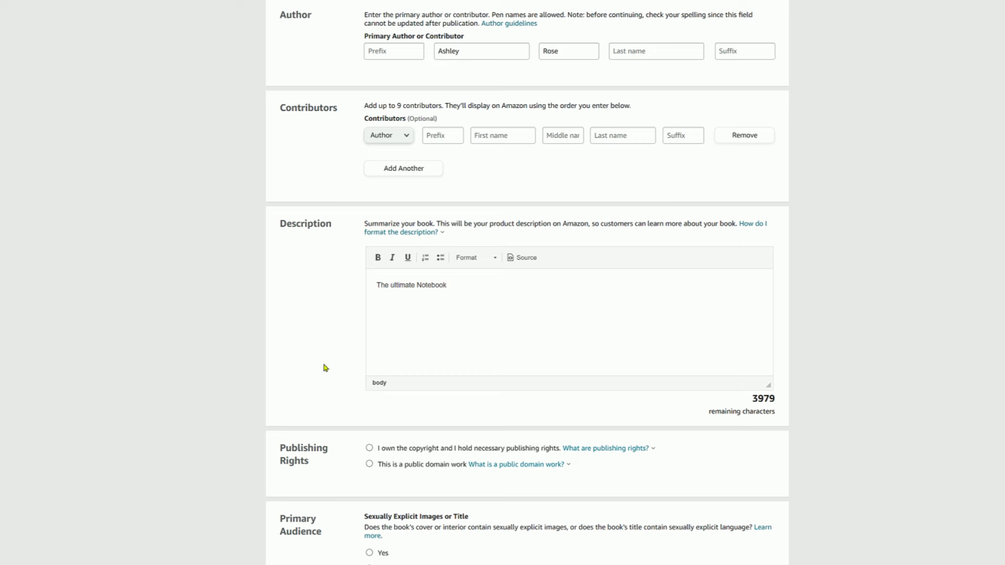
# Step: Declare ownership of the copyright and publishing rights, and answer No to sexually explicit images or title
pyautogui.scroll(-3, 325, 368)
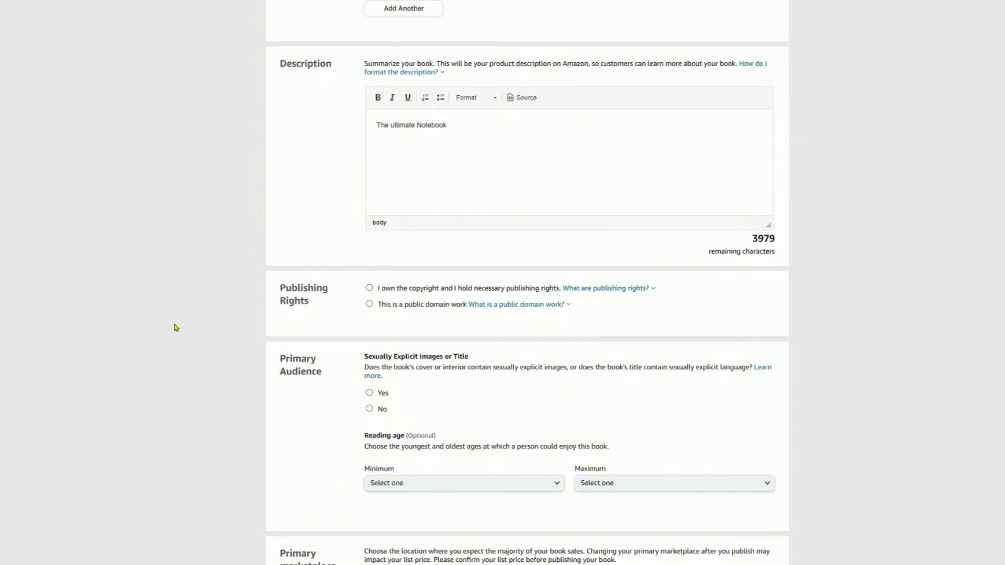
pyautogui.click(369, 289)
pyautogui.scroll(-2, 355, 389)
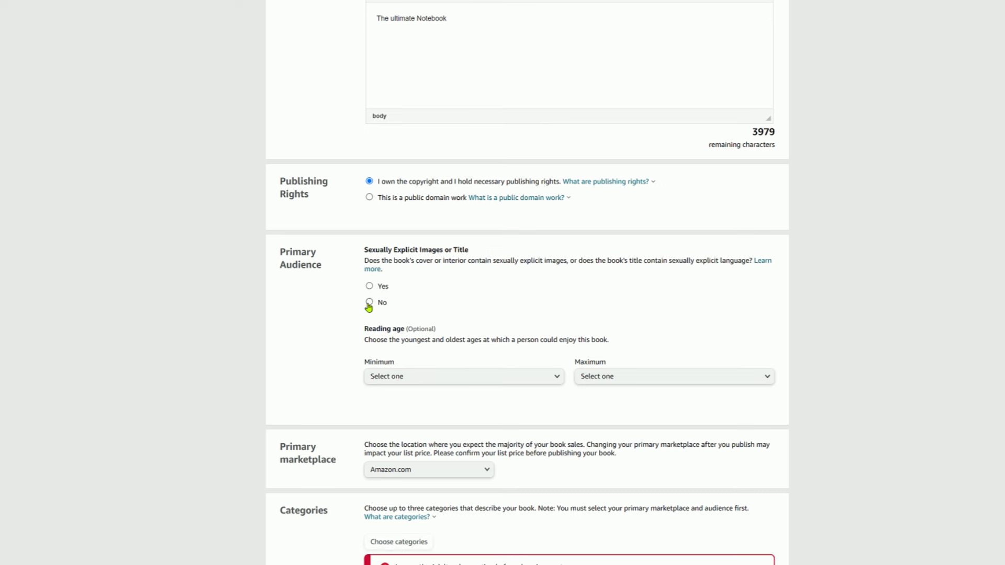
pyautogui.click(368, 302)
# Step: Set the reading age to a minimum of 15 and a maximum of 18+
pyautogui.scroll(-3, 426, 413)
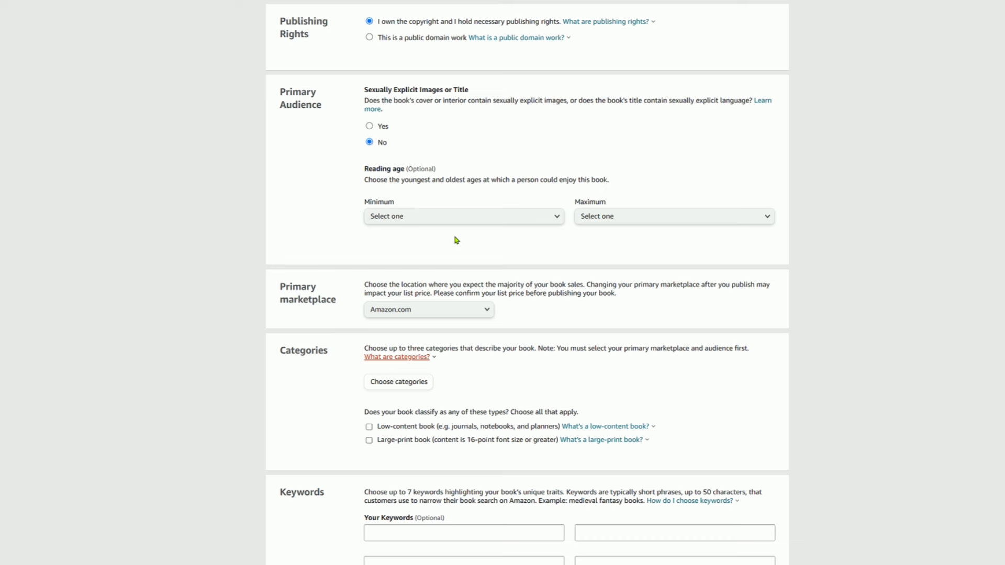
pyautogui.click(556, 217)
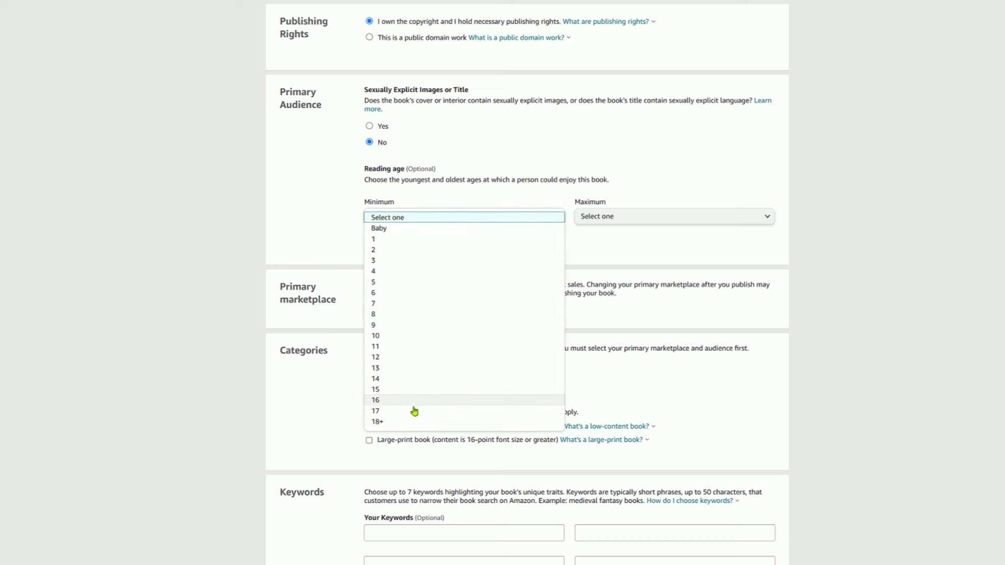
pyautogui.click(410, 390)
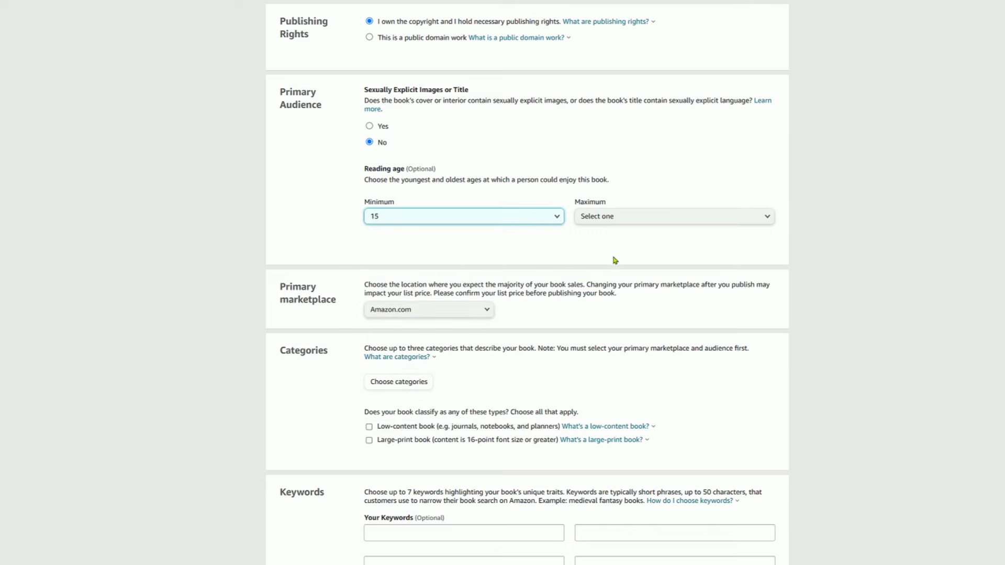
pyautogui.click(680, 216)
pyautogui.click(653, 262)
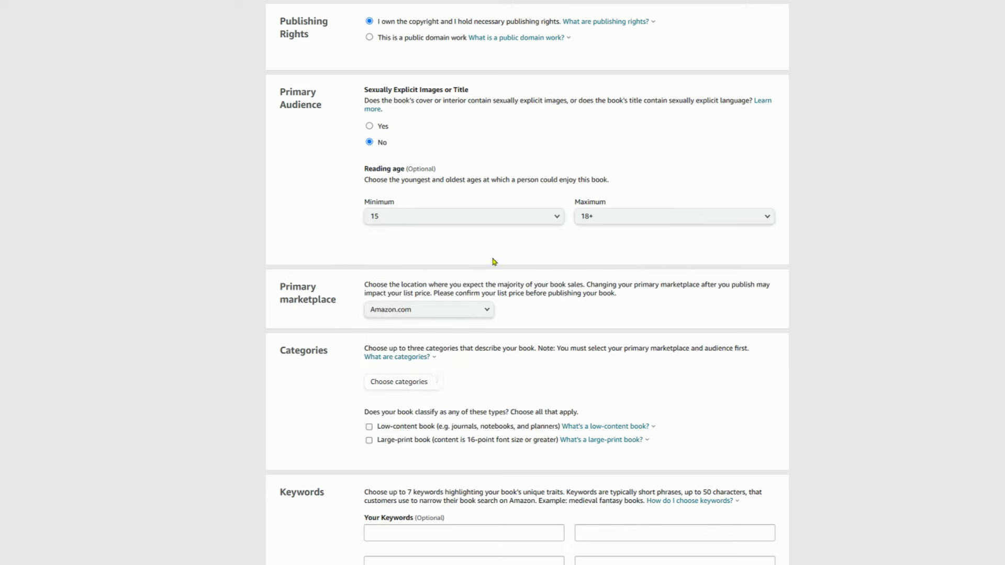
# Step: Review the primary marketplace choices and keep Amazon.com
pyautogui.scroll(-4, 424, 252)
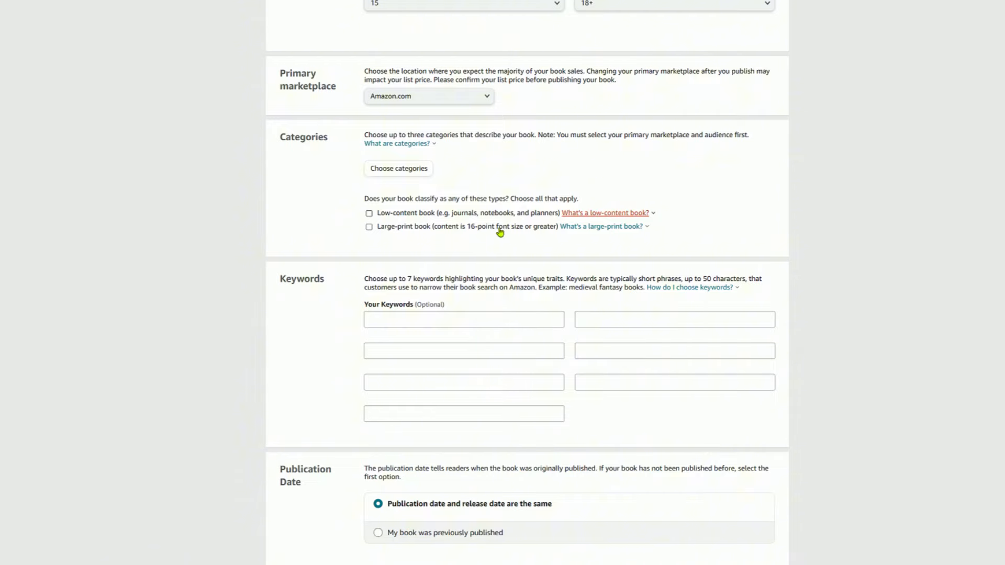
pyautogui.click(485, 100)
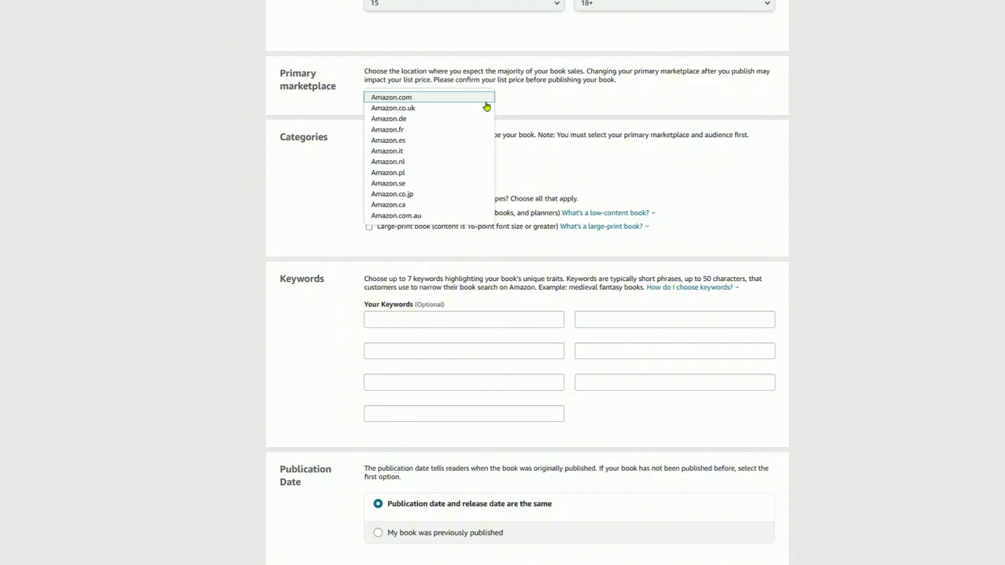
pyautogui.click(506, 103)
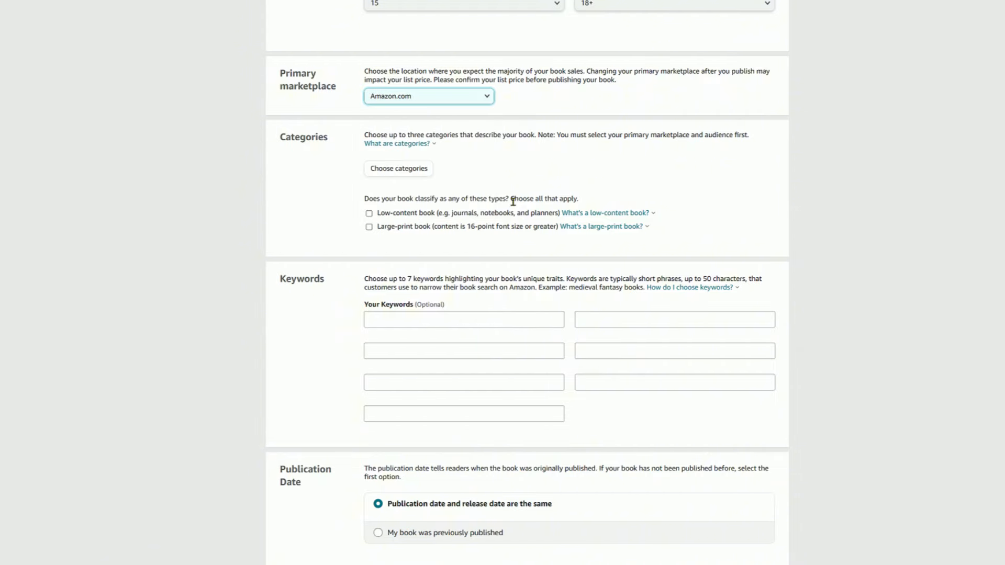
# Step: Open the category selection and set the book's category to Self-Help without choosing a subcategory
pyautogui.click(402, 178)
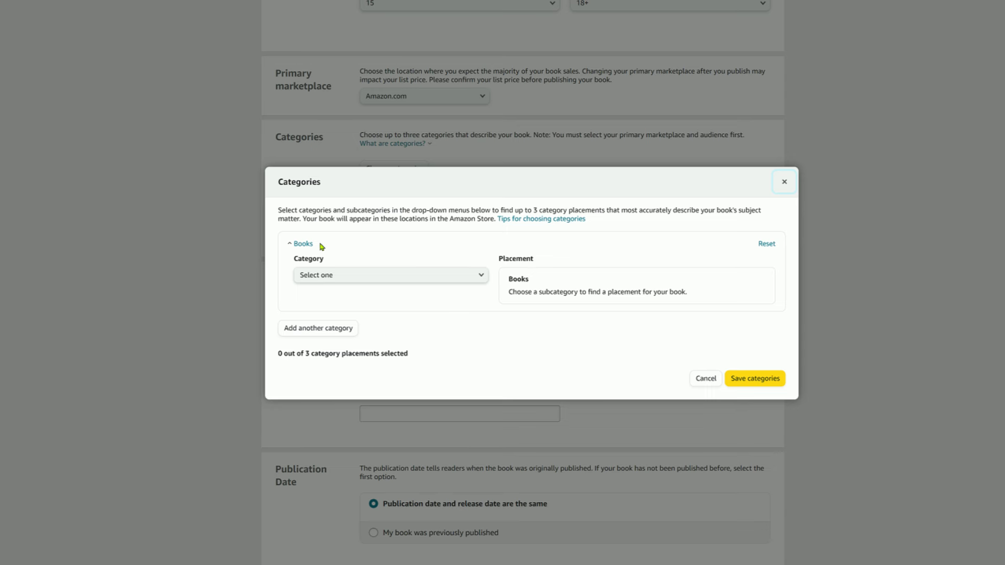
pyautogui.click(480, 276)
pyautogui.scroll(-2, 401, 287)
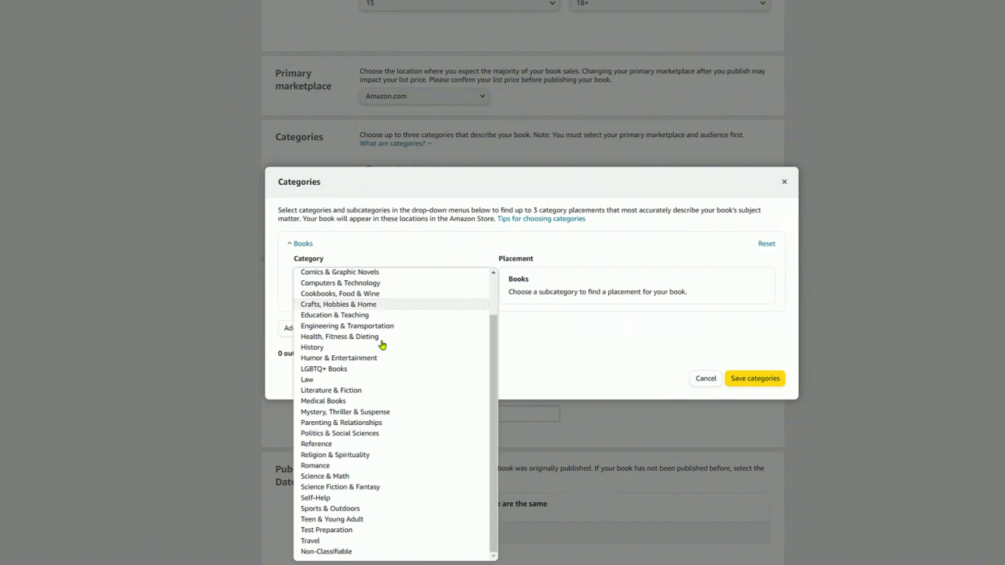
pyautogui.click(328, 496)
pyautogui.click(485, 311)
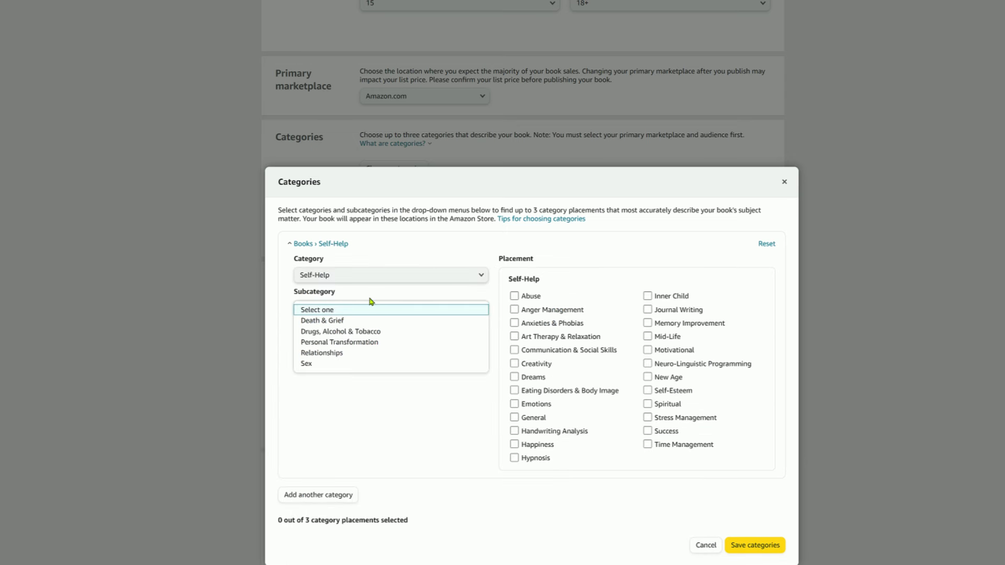
pyautogui.click(417, 422)
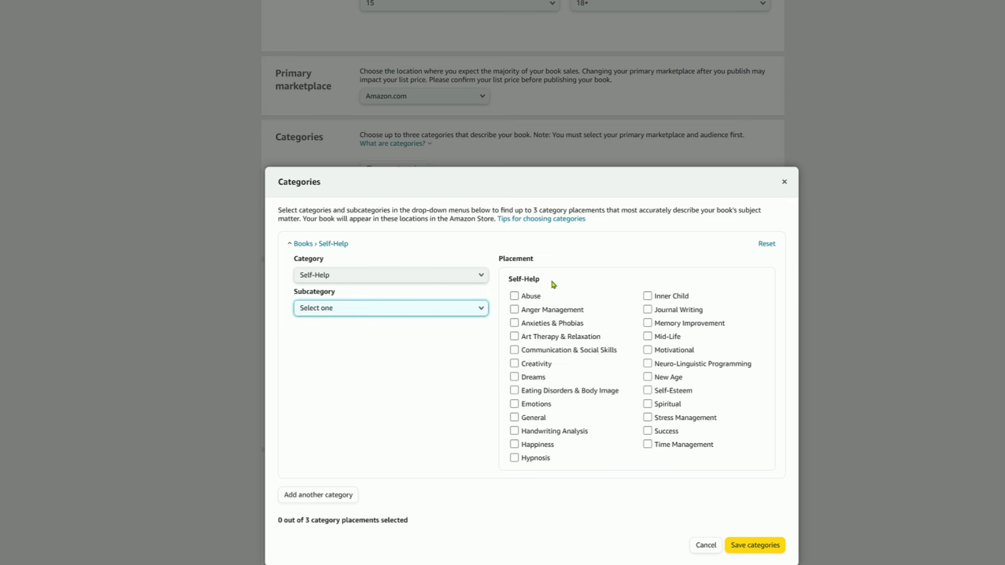
# Step: Choose Journal Writing and Stress Management as the book's Self-Help placements, leaving Time Management unselected
pyautogui.click(647, 311)
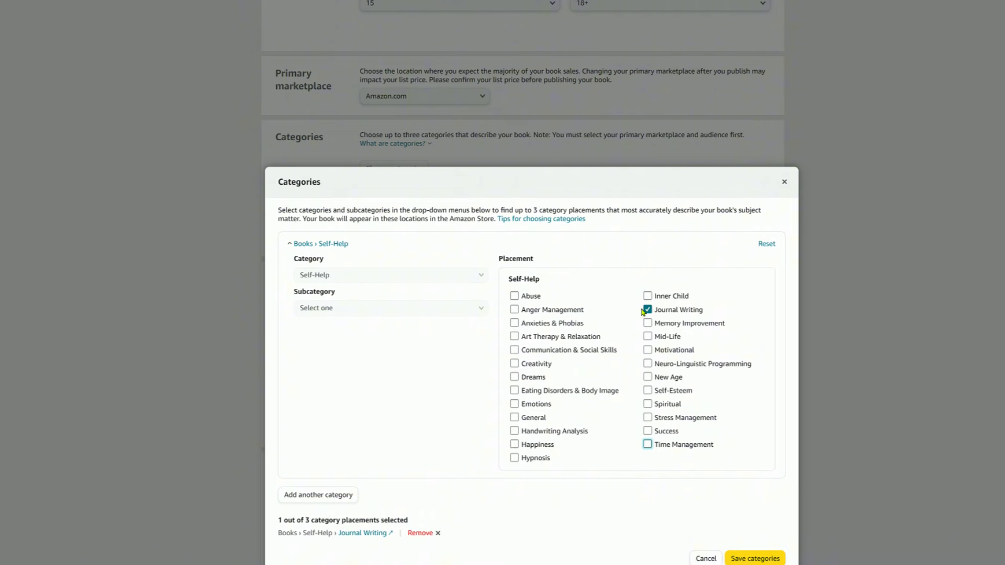
pyautogui.click(648, 444)
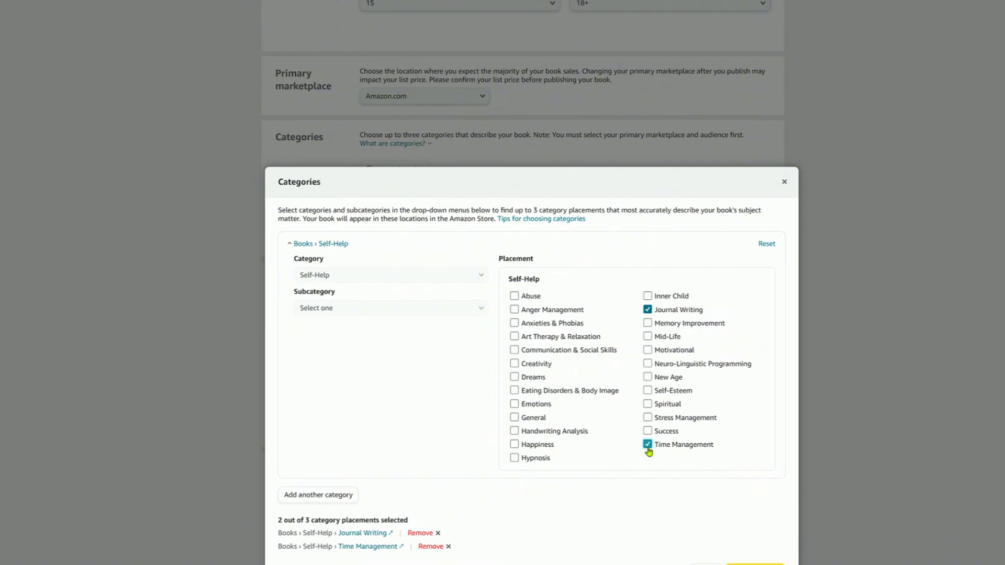
pyautogui.click(647, 445)
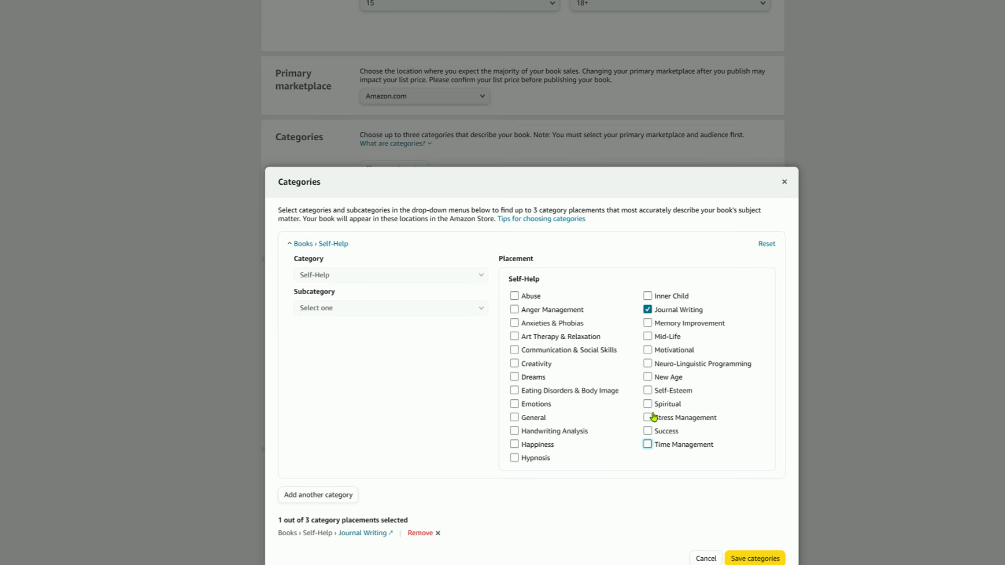
pyautogui.click(648, 417)
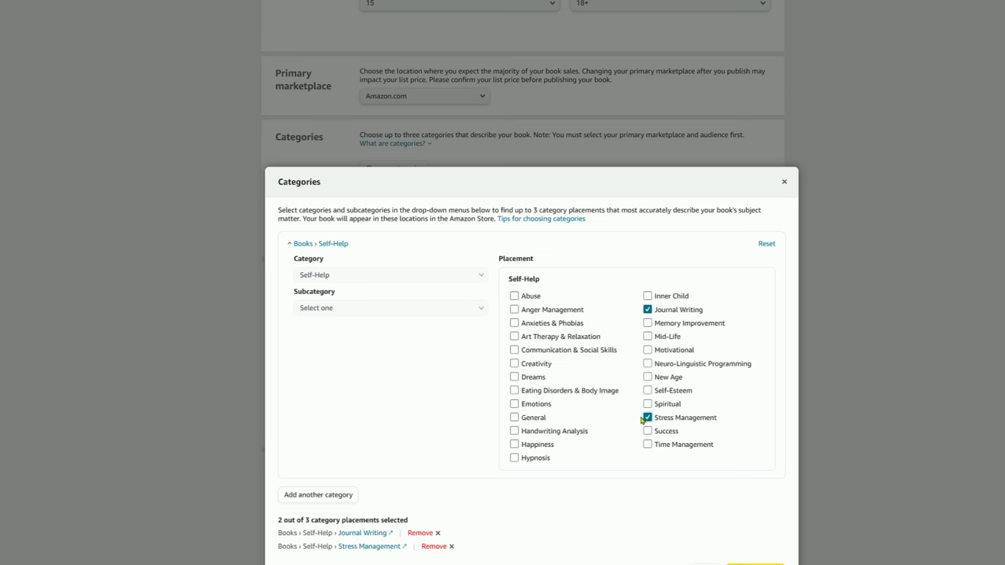
# Step: Replace the Stress Management placement with Creativity under Self-Help, keeping Journal Writing, and save the categories
pyautogui.click(646, 418)
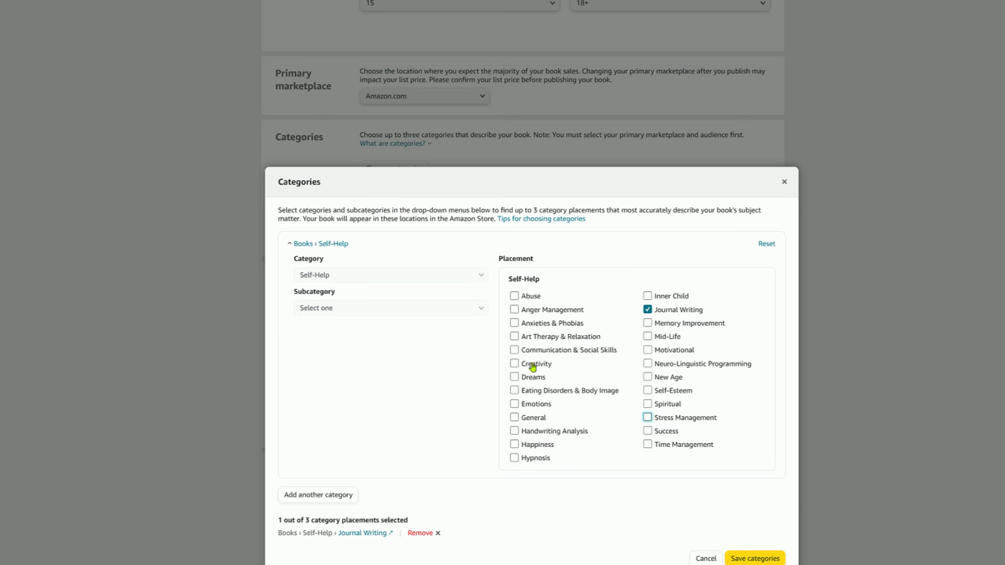
pyautogui.click(515, 364)
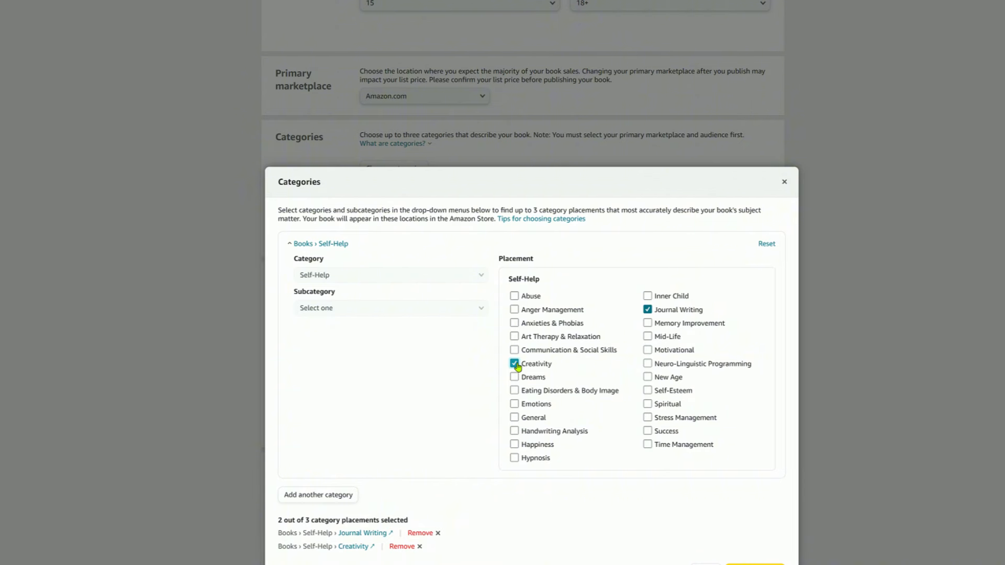
pyautogui.scroll(-1, 488, 411)
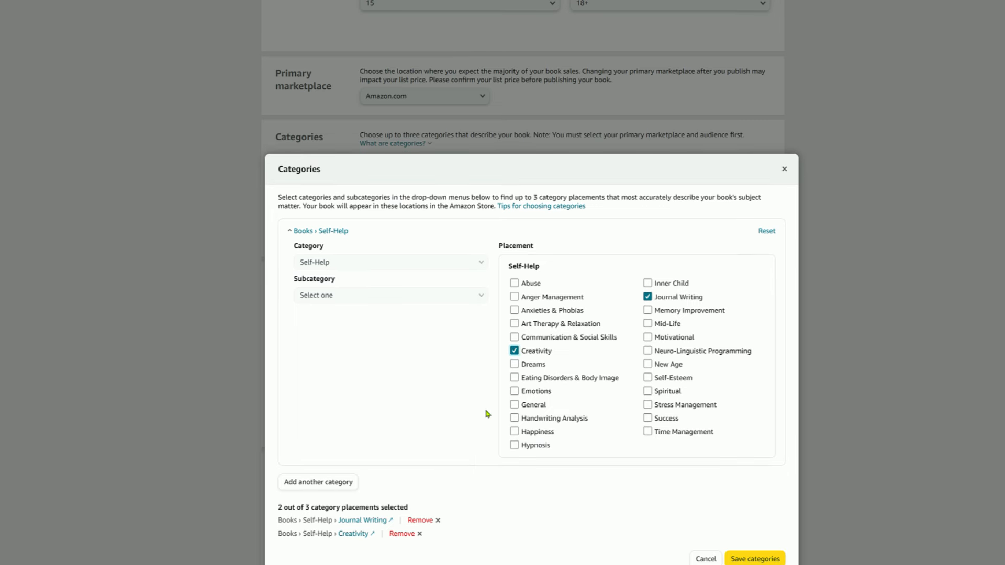
pyautogui.click(325, 485)
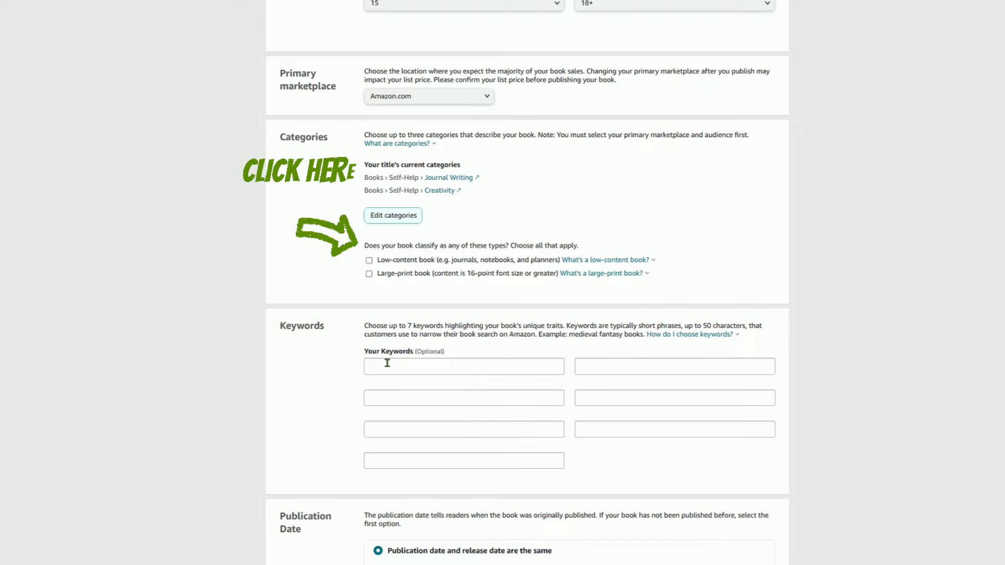
# Step: Leave the keywords blank and the date options at their defaults, then save the paperback details and continue to the content section
pyautogui.click(387, 362)
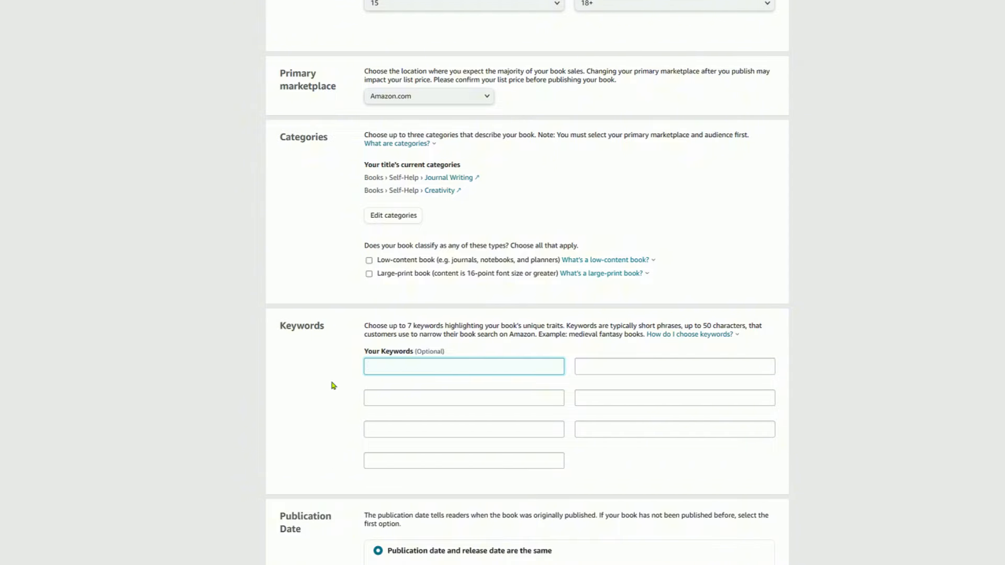
pyautogui.scroll(-4, 348, 384)
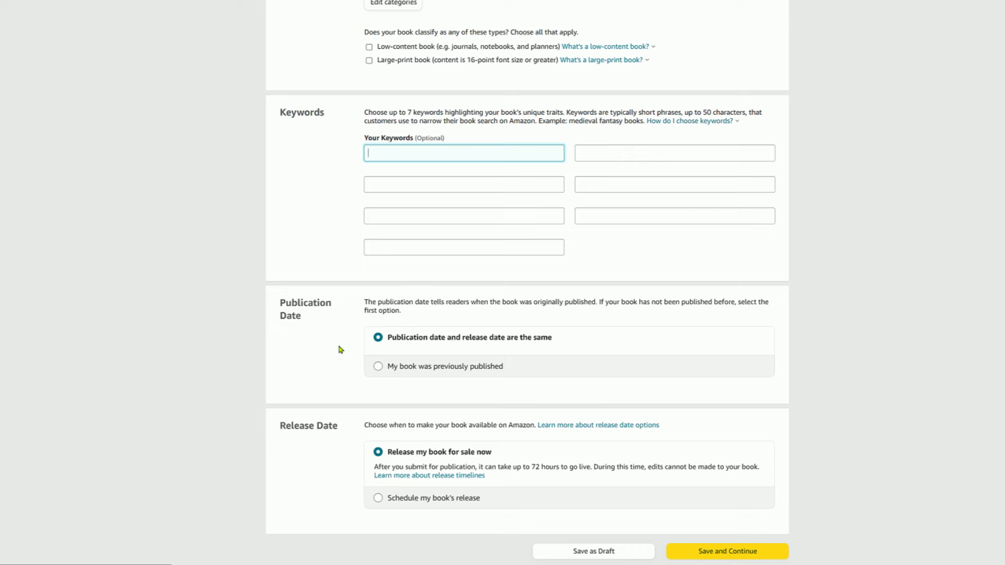
pyautogui.scroll(-1, 308, 396)
pyautogui.scroll(-1, 309, 396)
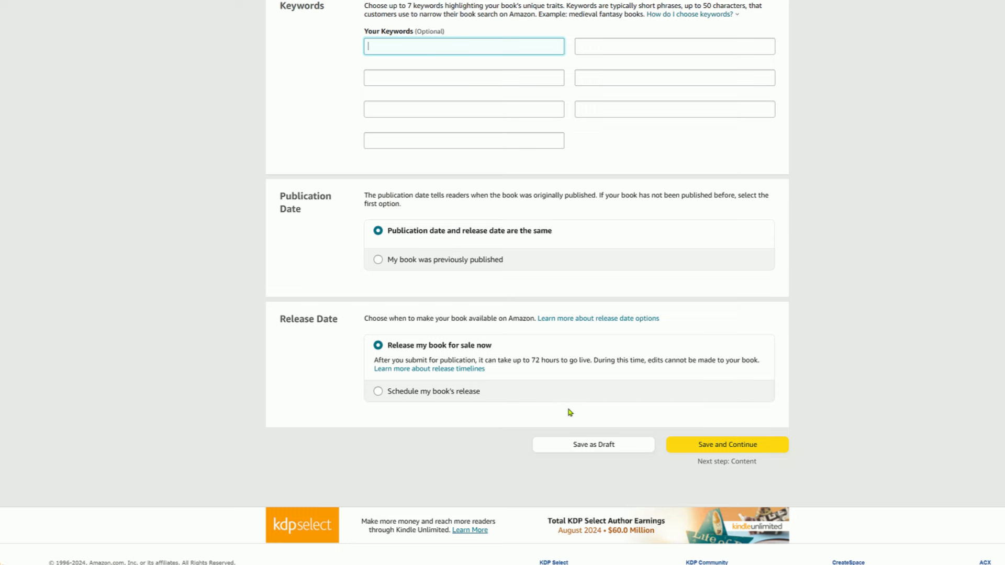
pyautogui.click(721, 452)
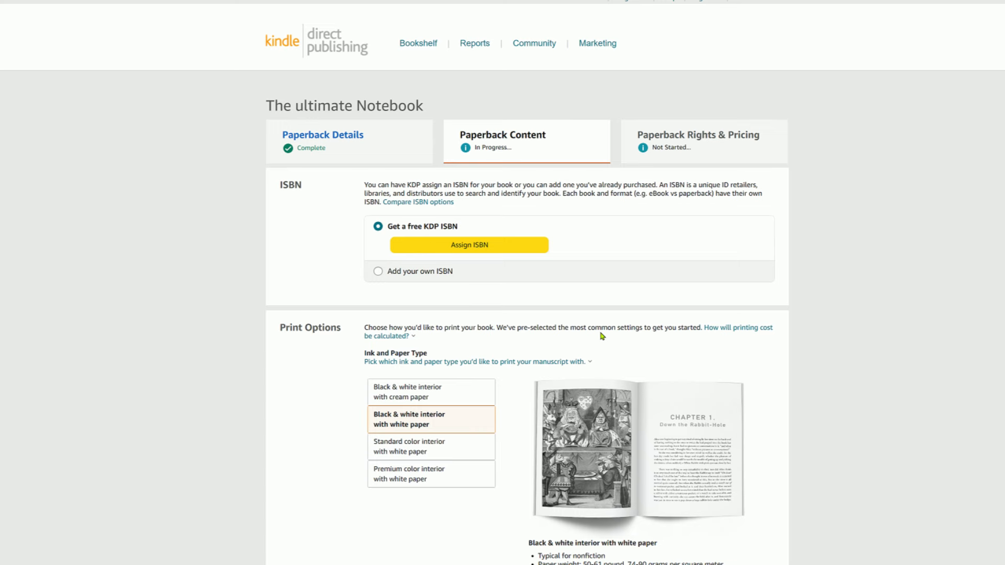
# Step: Review the ISBN and print options, and set the ink and paper type to Standard color interior with white paper
pyautogui.scroll(-4, 601, 336)
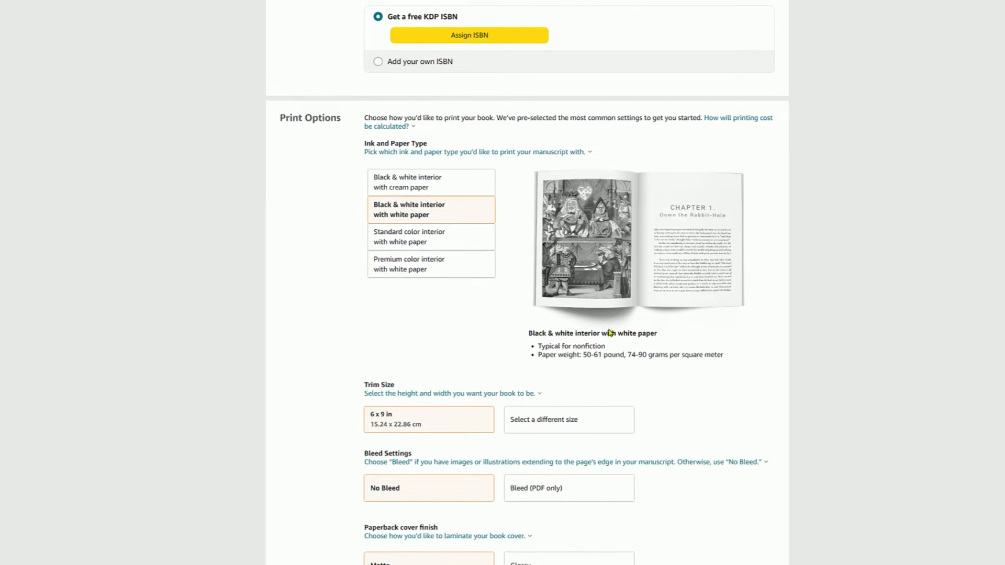
pyautogui.scroll(1, 609, 330)
pyautogui.scroll(2, 609, 332)
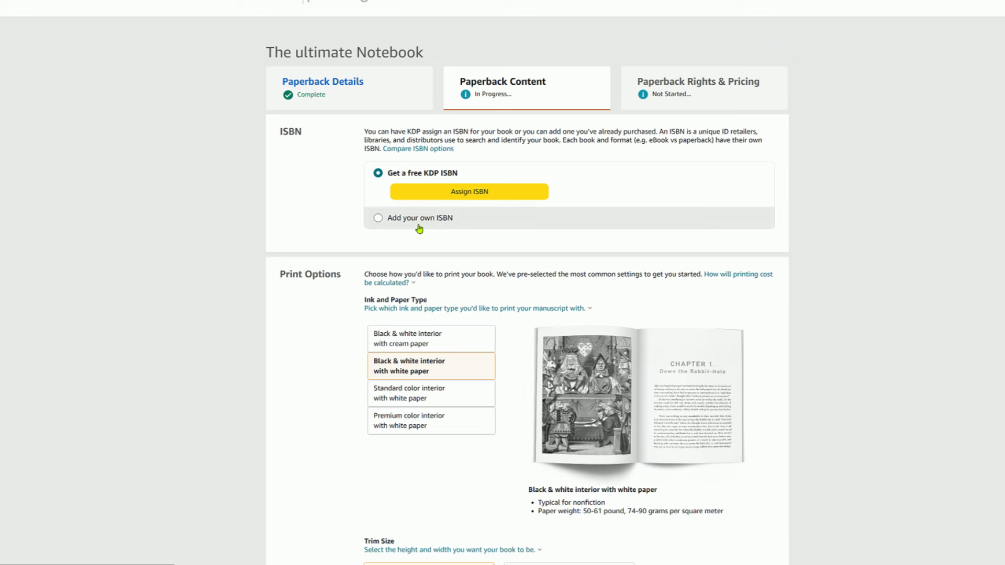
pyautogui.scroll(-3, 499, 332)
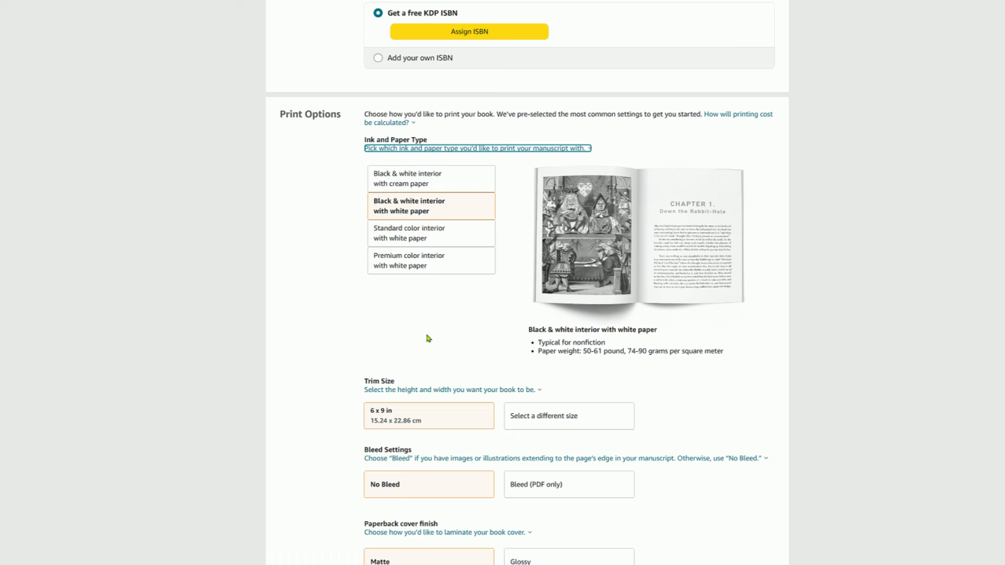
pyautogui.click(410, 242)
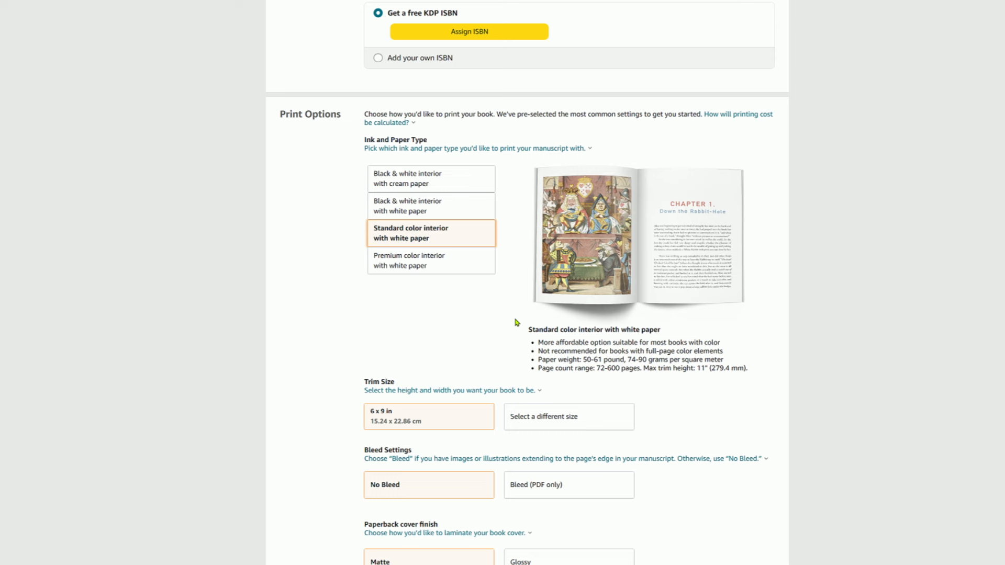
# Step: Set the trim size to 8.5 x 11 in and the bleed setting to Bleed (PDF only)
pyautogui.scroll(-3, 517, 322)
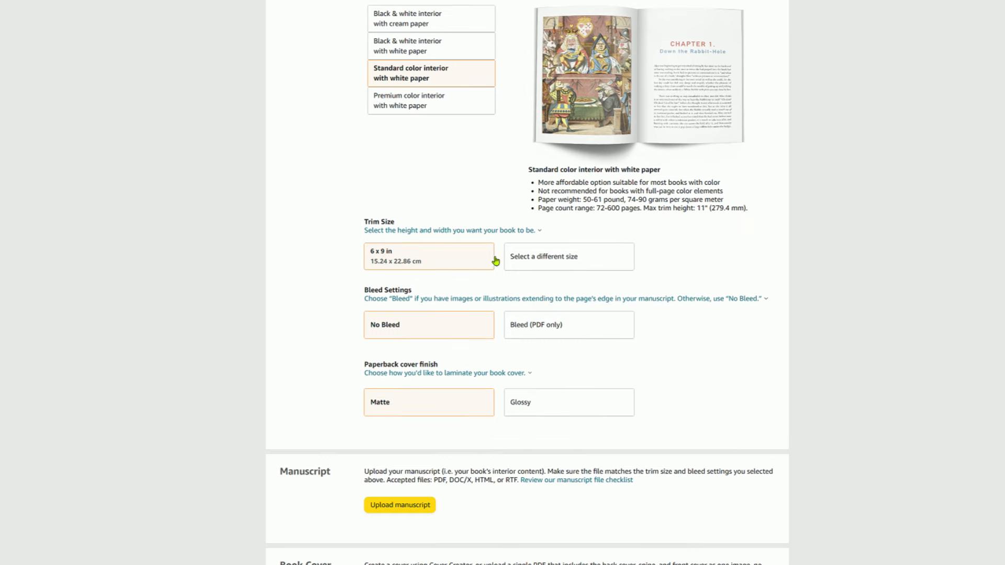
pyautogui.click(531, 261)
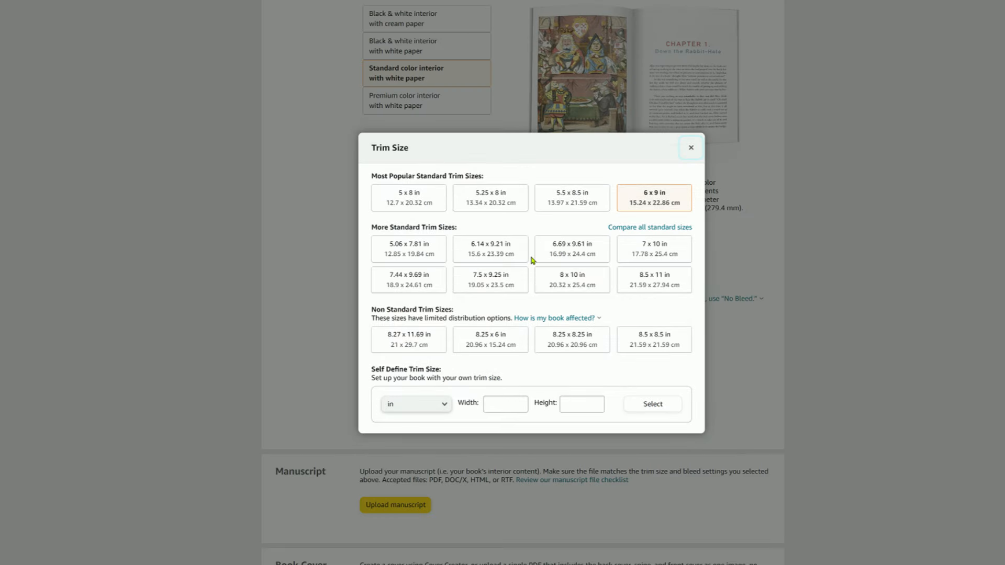
pyautogui.click(661, 287)
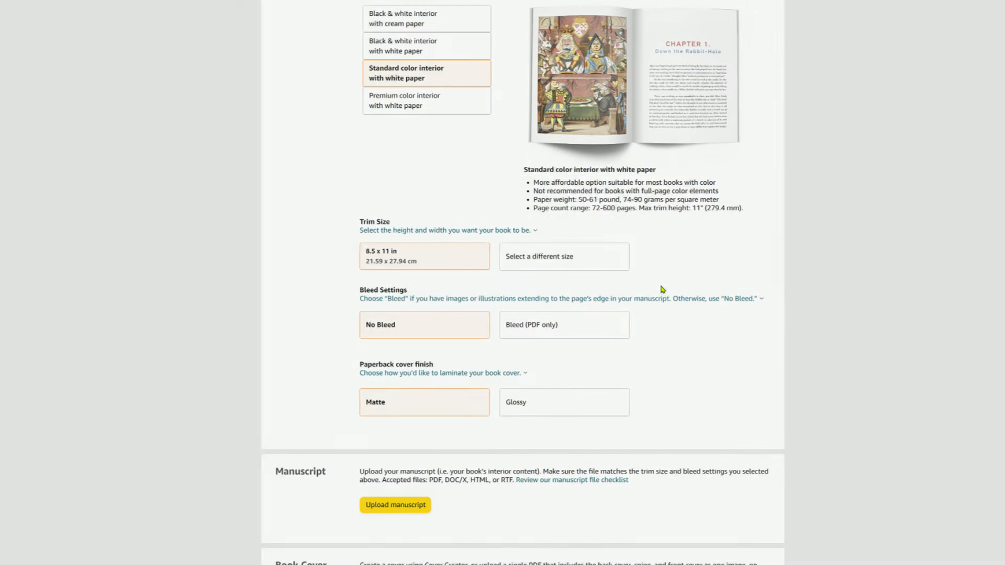
pyautogui.scroll(-1, 661, 288)
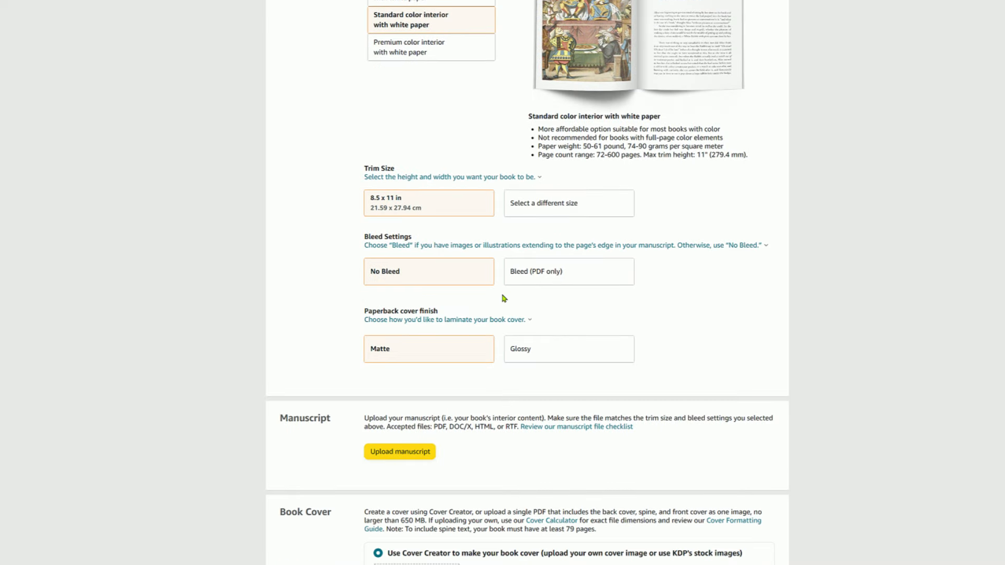
pyautogui.click(555, 281)
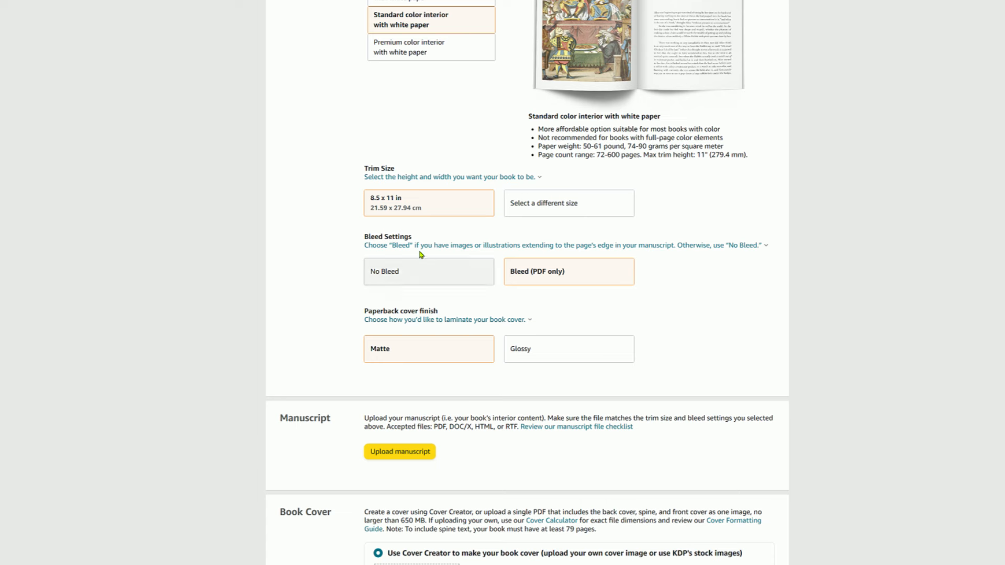
# Step: Upload The Ultimate Notebook.pdf from Downloads as the manuscript, and answer No to the AI-generated content question
pyautogui.moveTo(393, 253)
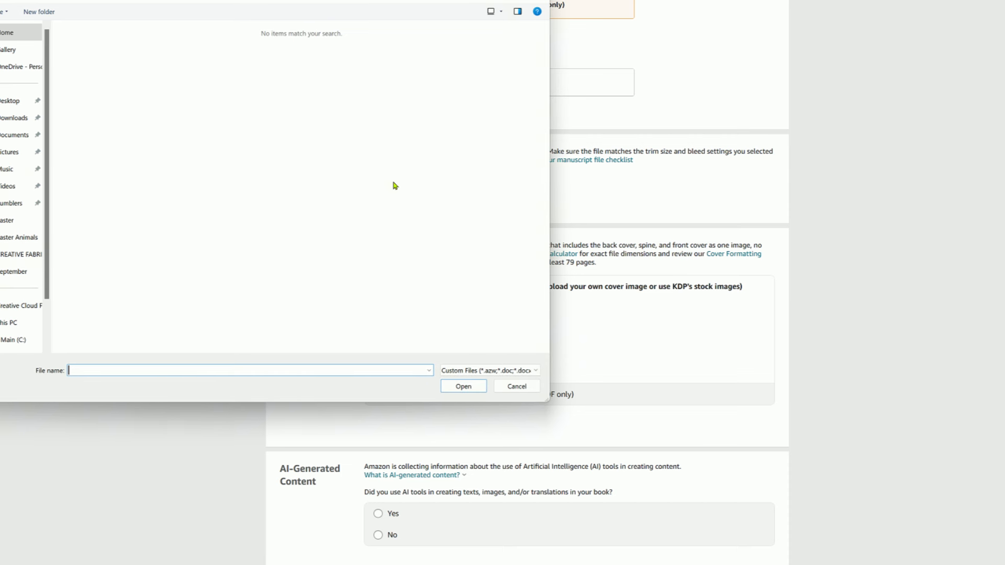
pyautogui.click(19, 118)
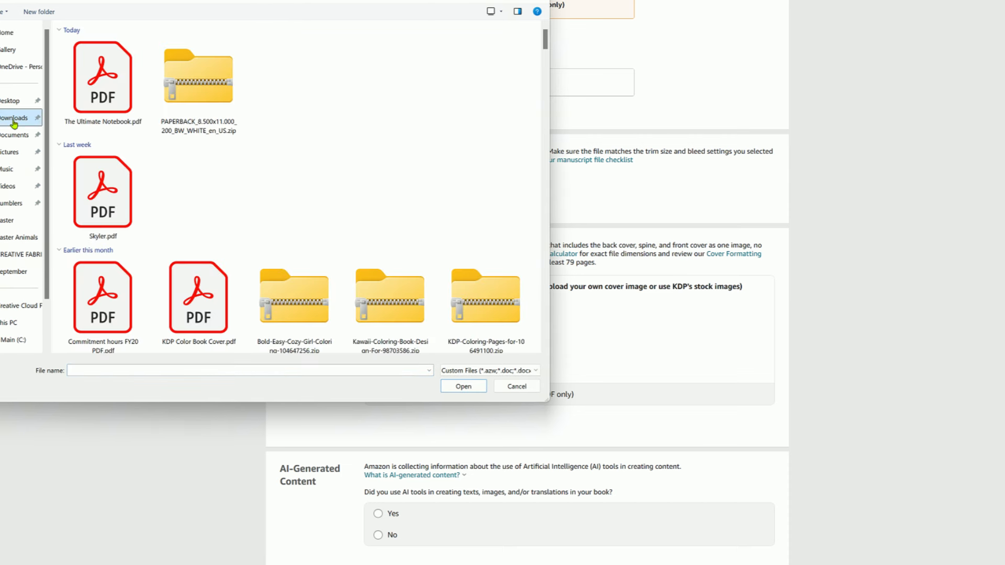
pyautogui.doubleClick(110, 72)
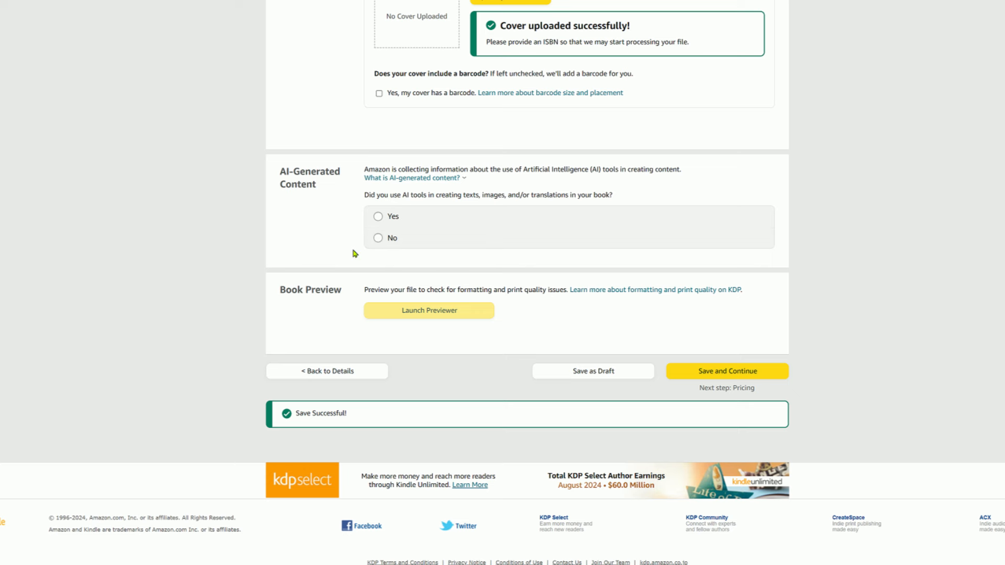
pyautogui.click(378, 238)
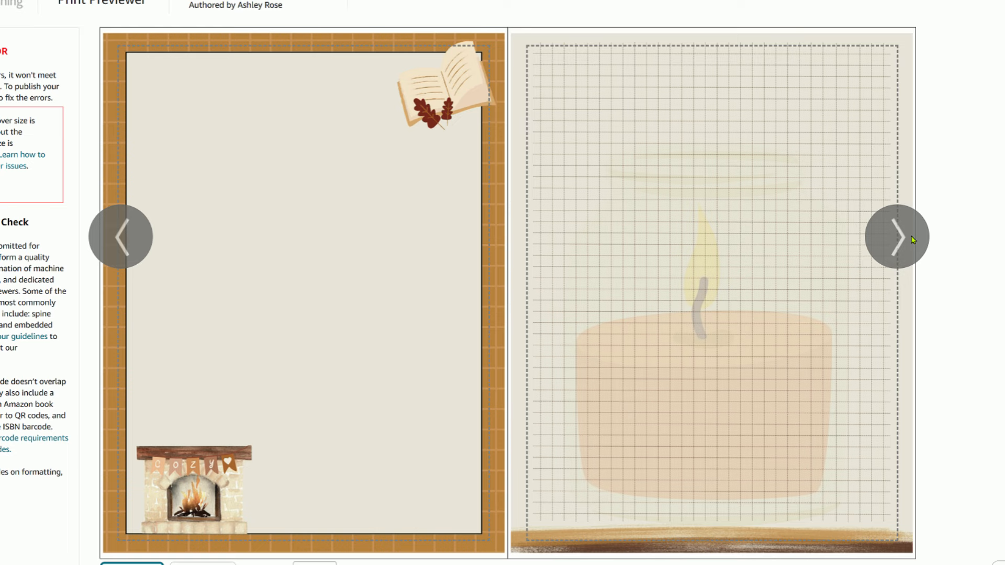
# Step: Page forward through the notebook's interior spreads in the print preview to check their layout against the margins
pyautogui.click(911, 239)
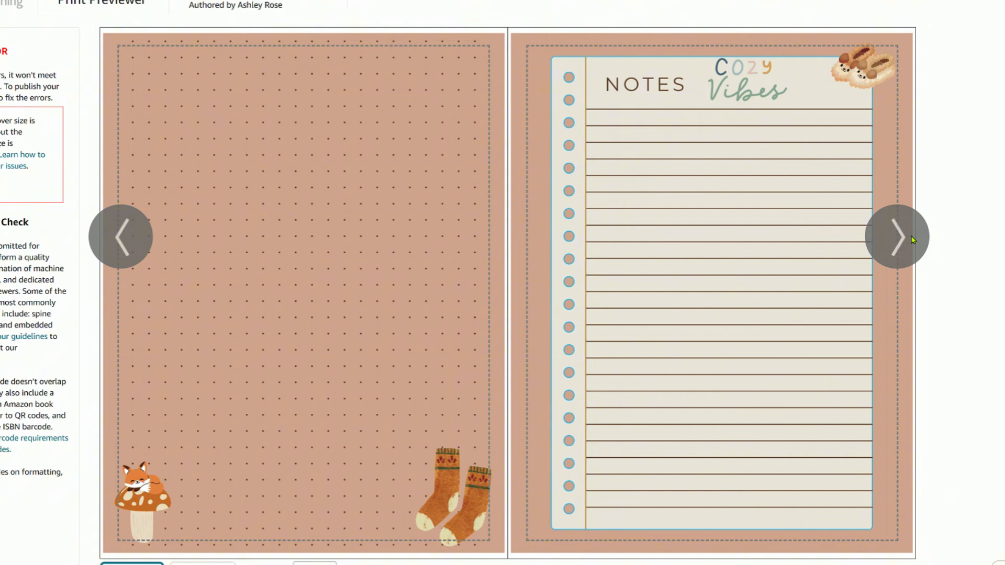
pyautogui.click(910, 240)
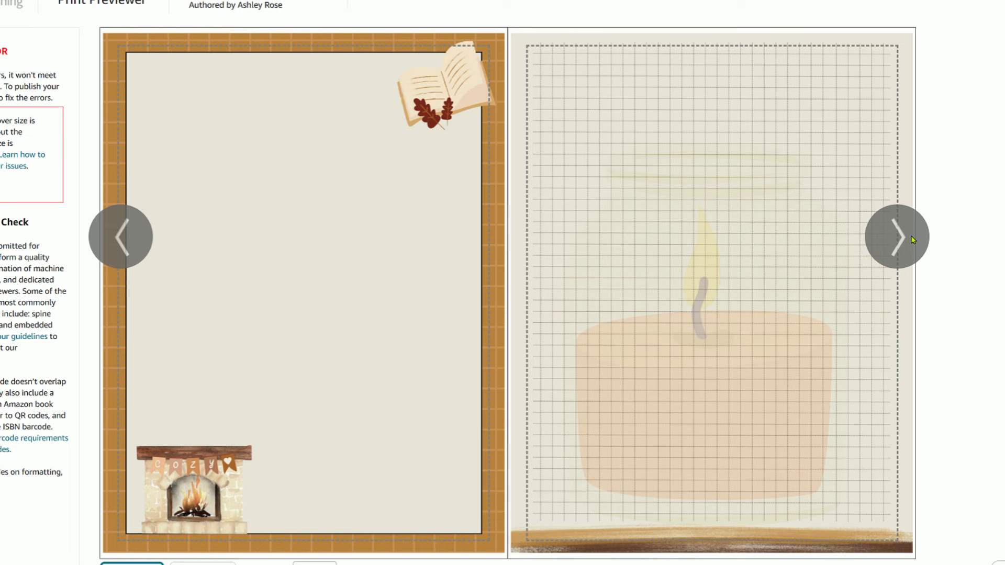
pyautogui.click(911, 240)
pyautogui.click(912, 240)
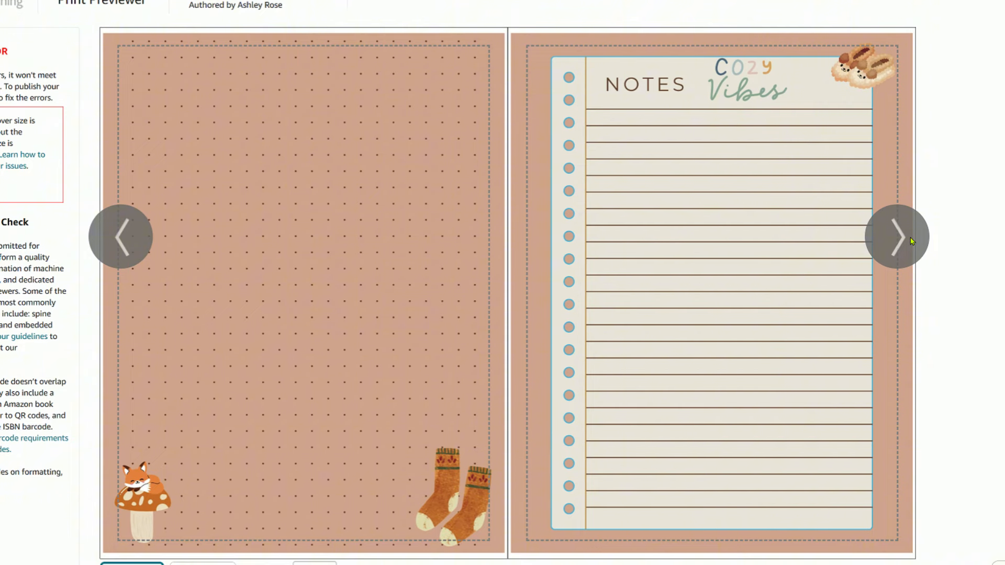
pyautogui.click(912, 240)
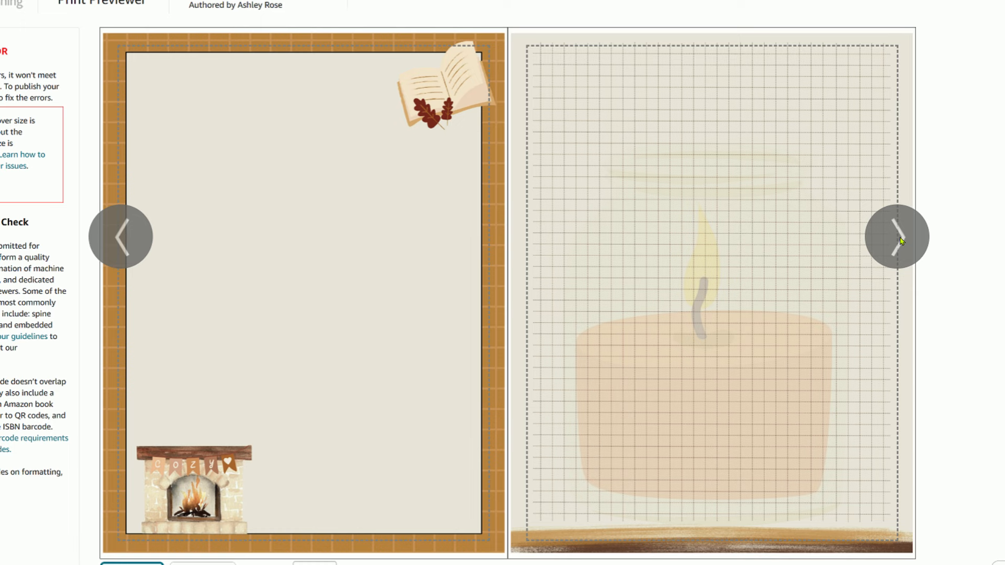
pyautogui.click(901, 241)
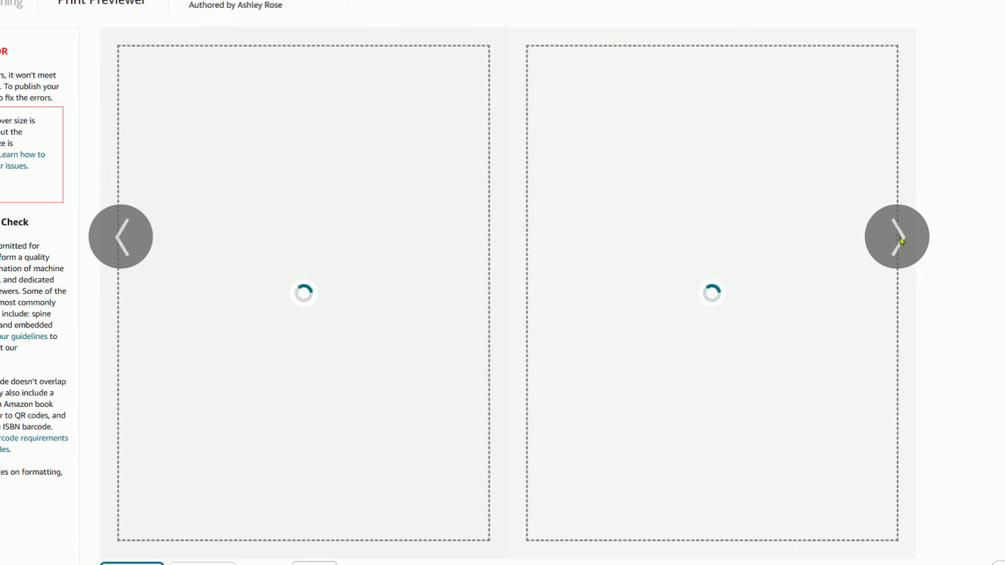